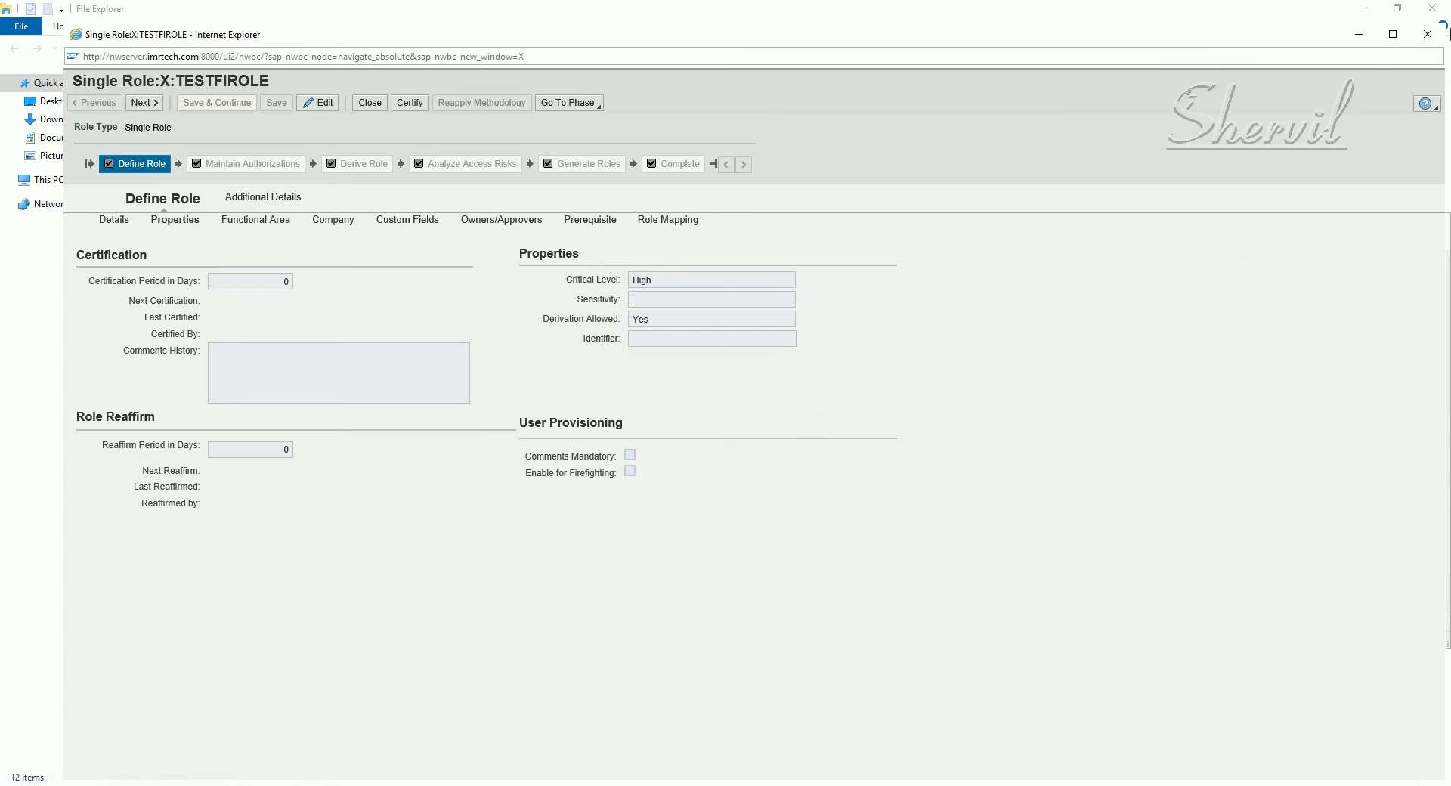
Close the X:TESTFIROLE role window and review the parent role and derived role names listed in the untitled Notepad file.
{"action": "left_click", "coordinate": [1428, 33]}
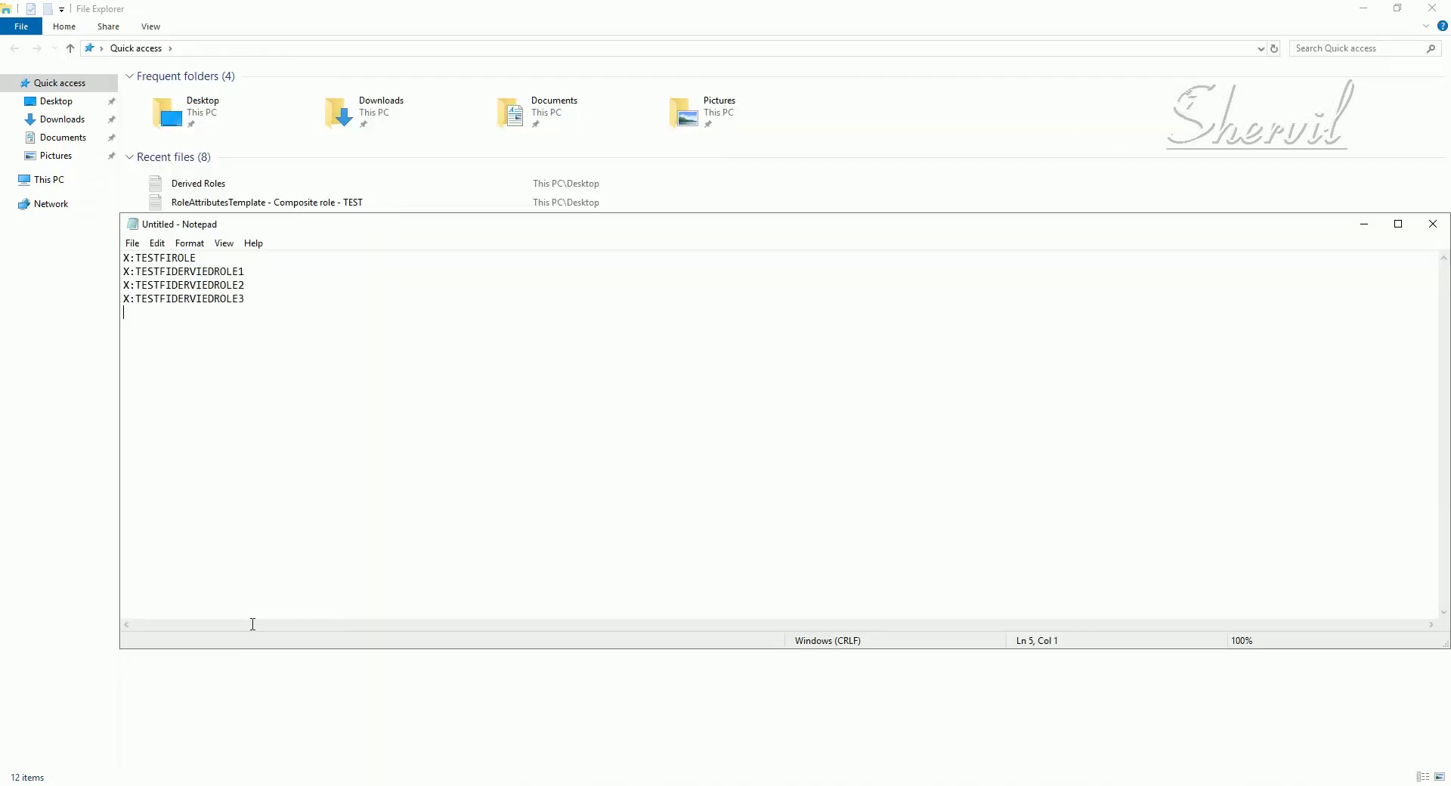
{"action": "left_click", "coordinate": [239, 319]}
{"action": "left_click_drag", "start_coordinate": [135, 257], "coordinate": [206, 251]}
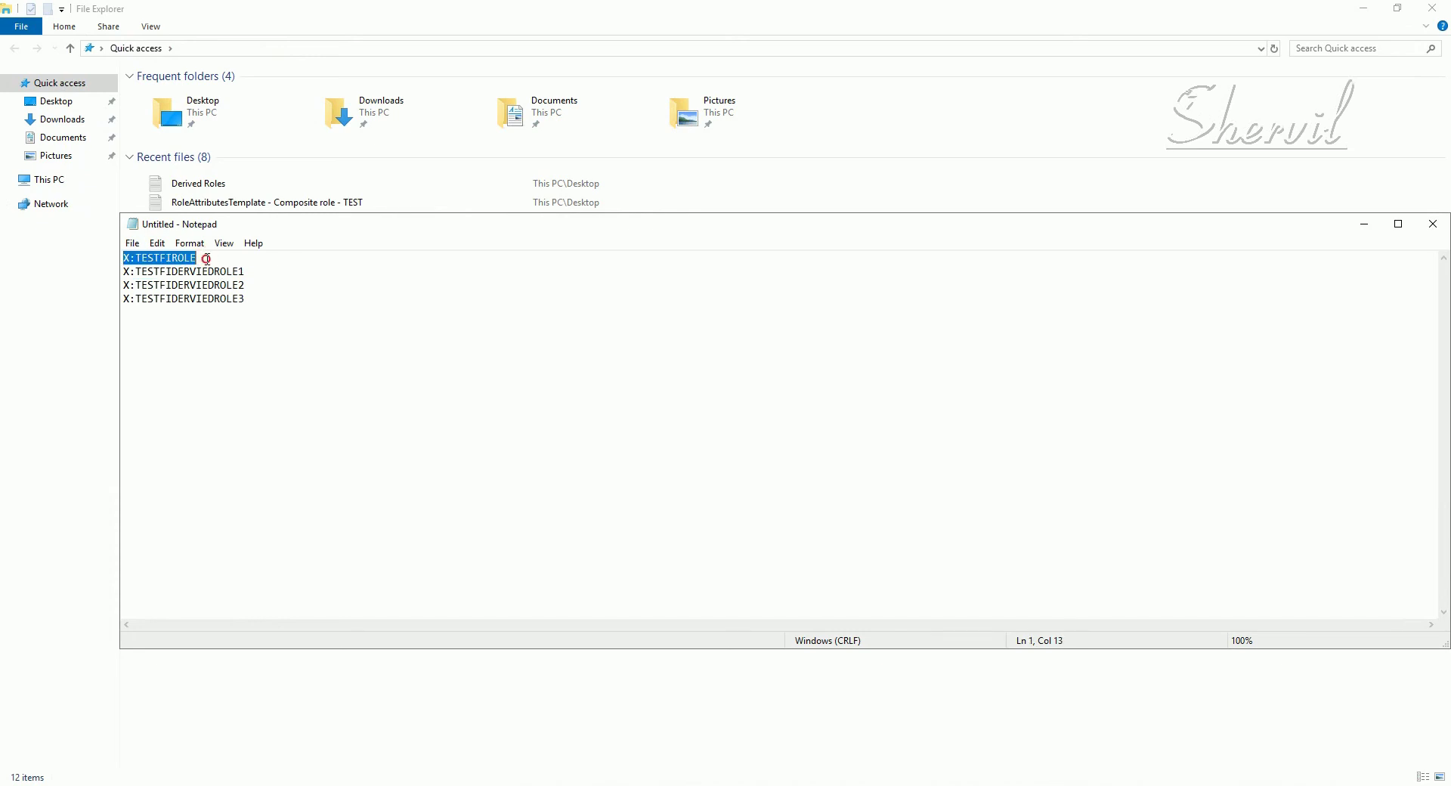
{"action": "left_click", "coordinate": [206, 258]}
{"action": "left_click_drag", "start_coordinate": [246, 274], "coordinate": [125, 258]}
{"action": "left_click", "coordinate": [196, 260]}
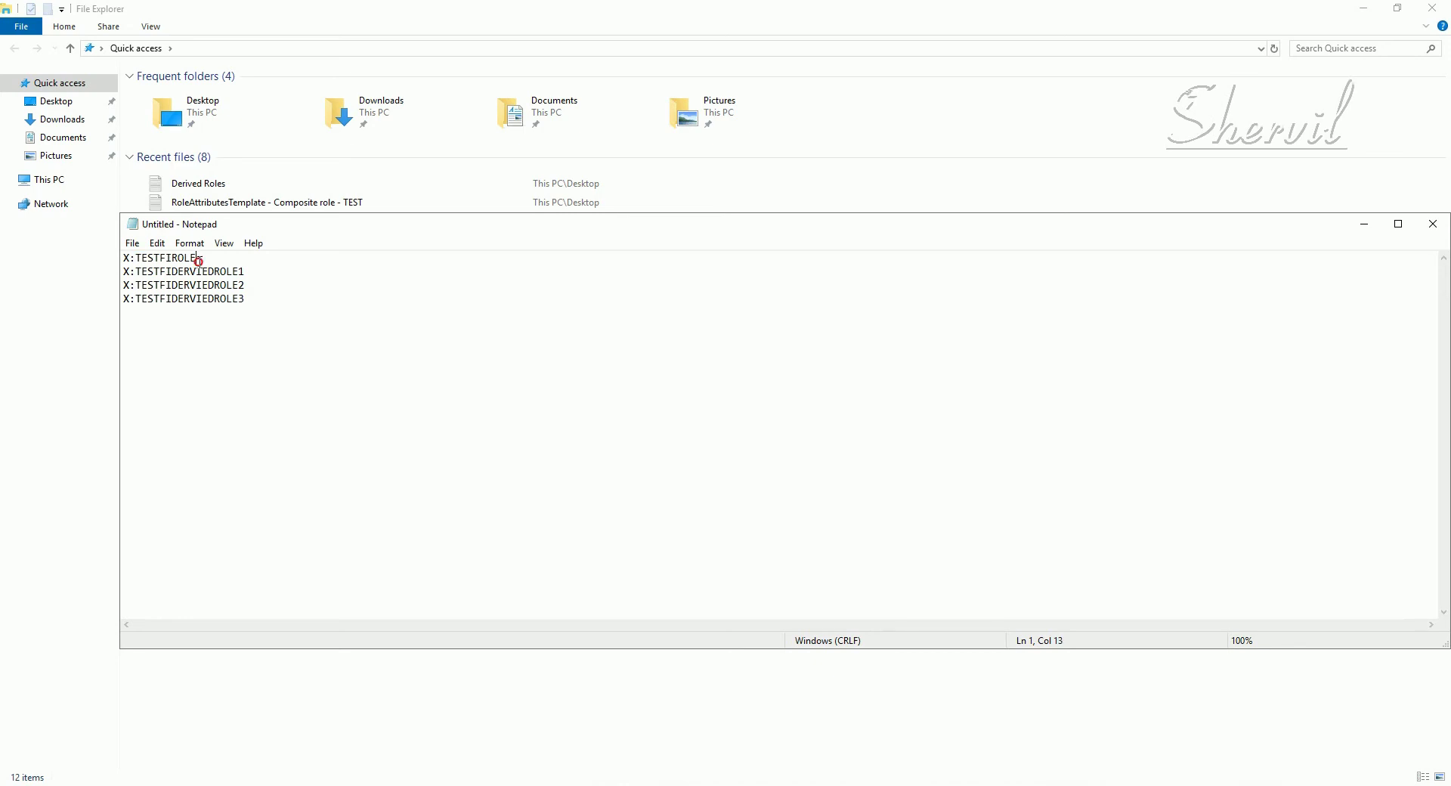
{"action": "left_click_drag", "start_coordinate": [198, 260], "coordinate": [124, 257]}
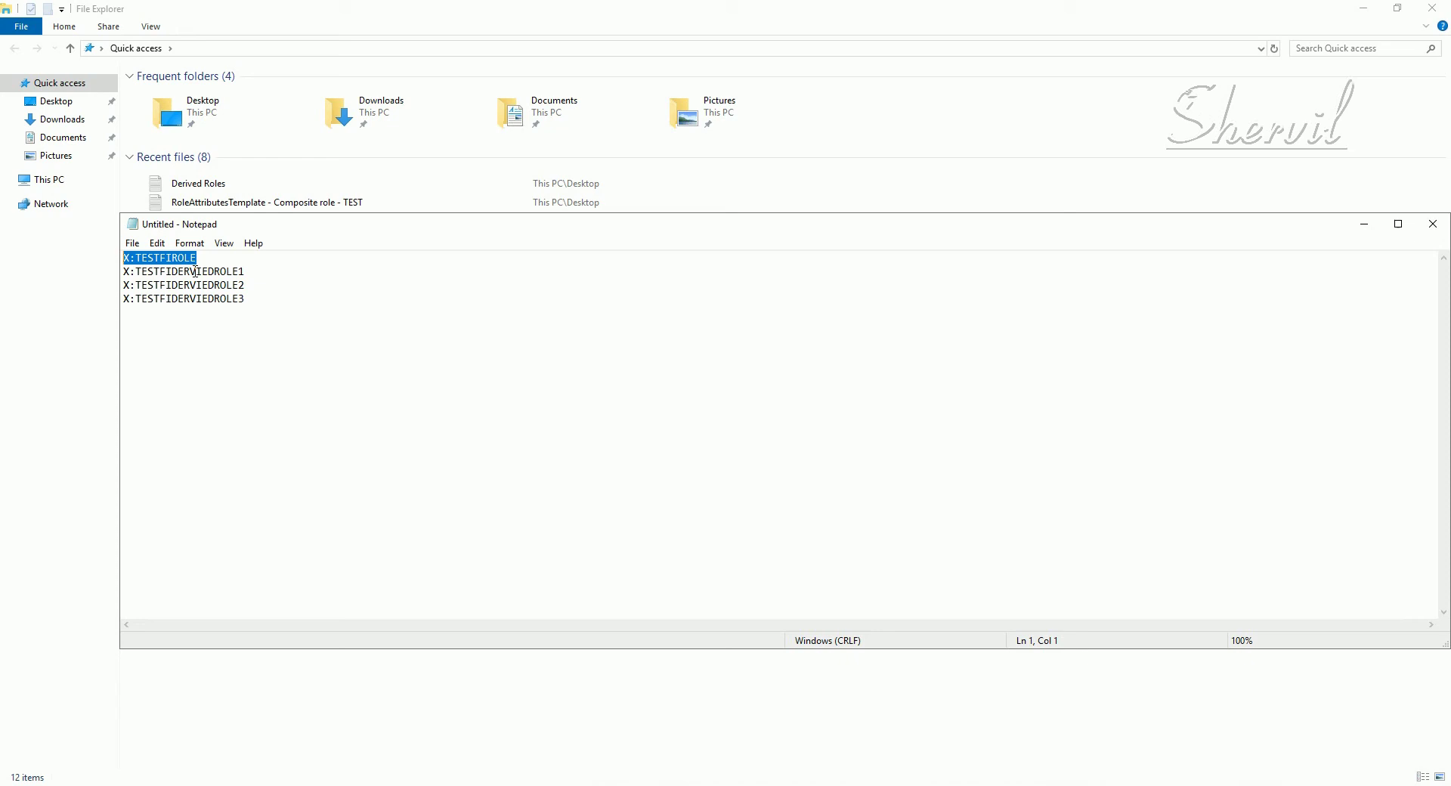
{"action": "left_click_drag", "start_coordinate": [196, 270], "coordinate": [239, 299]}
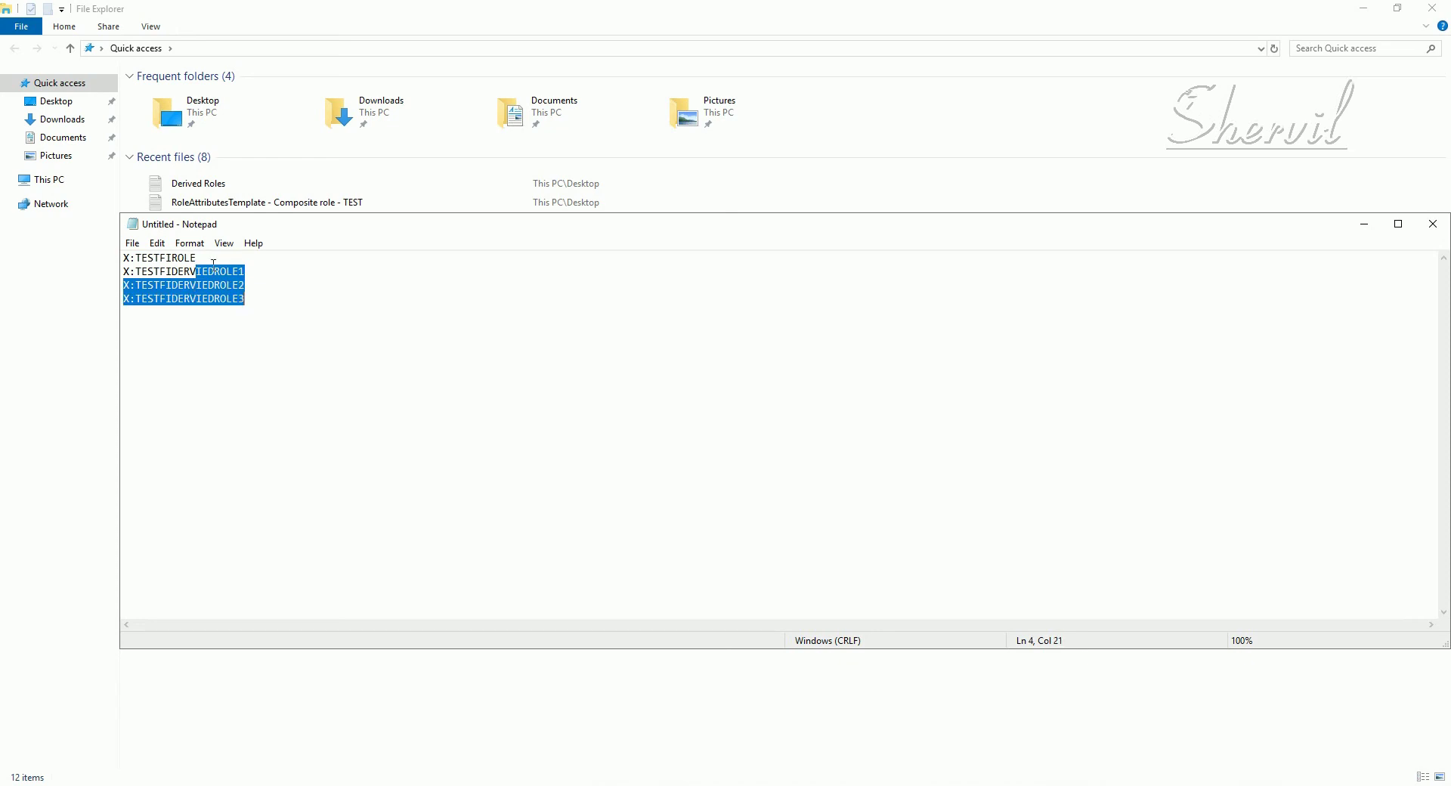
Switch to the Access Management page in Internet Explorer and open Role Import under Role Mass Maintenance.
{"action": "left_click", "coordinate": [215, 721]}
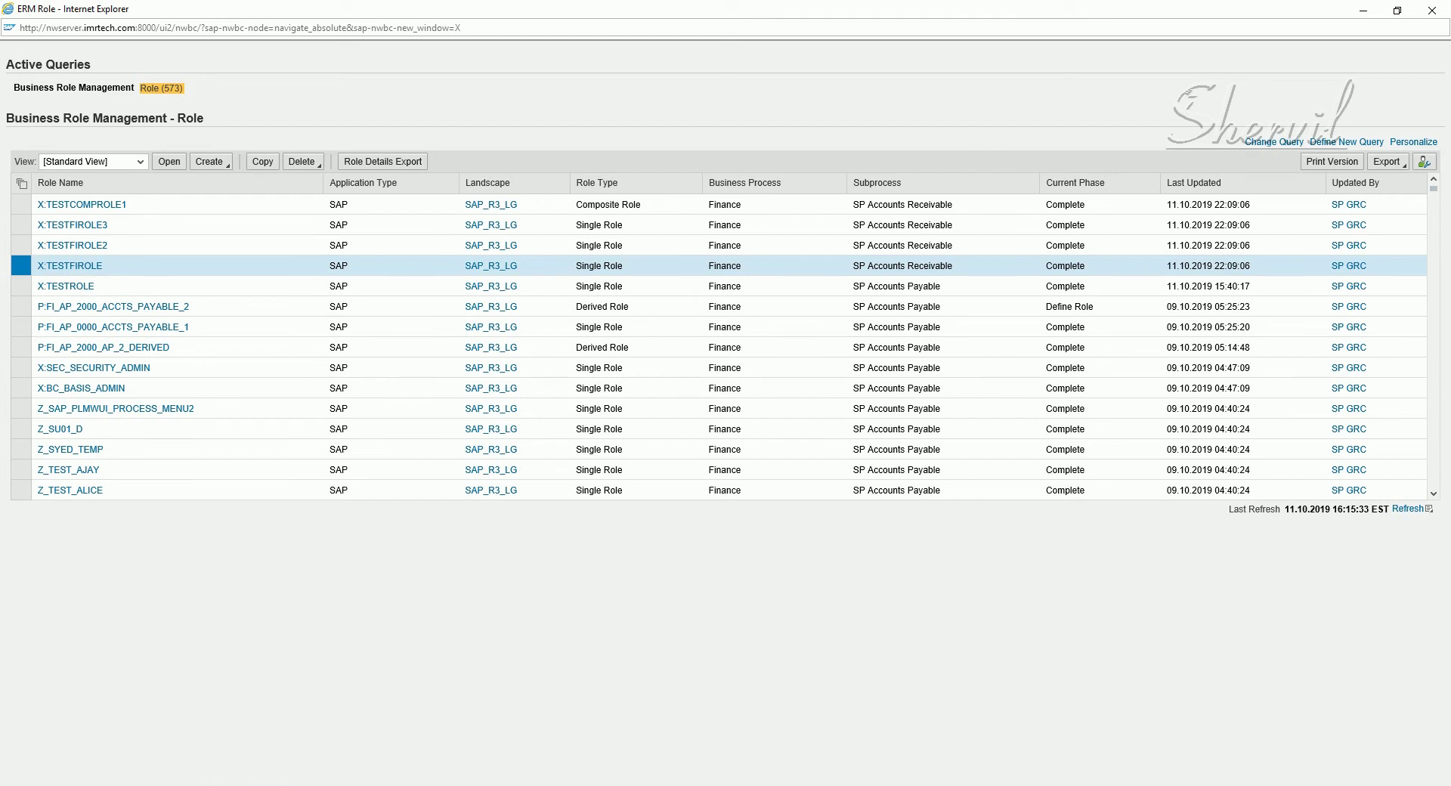
{"action": "mouse_move", "coordinate": [147, 737]}
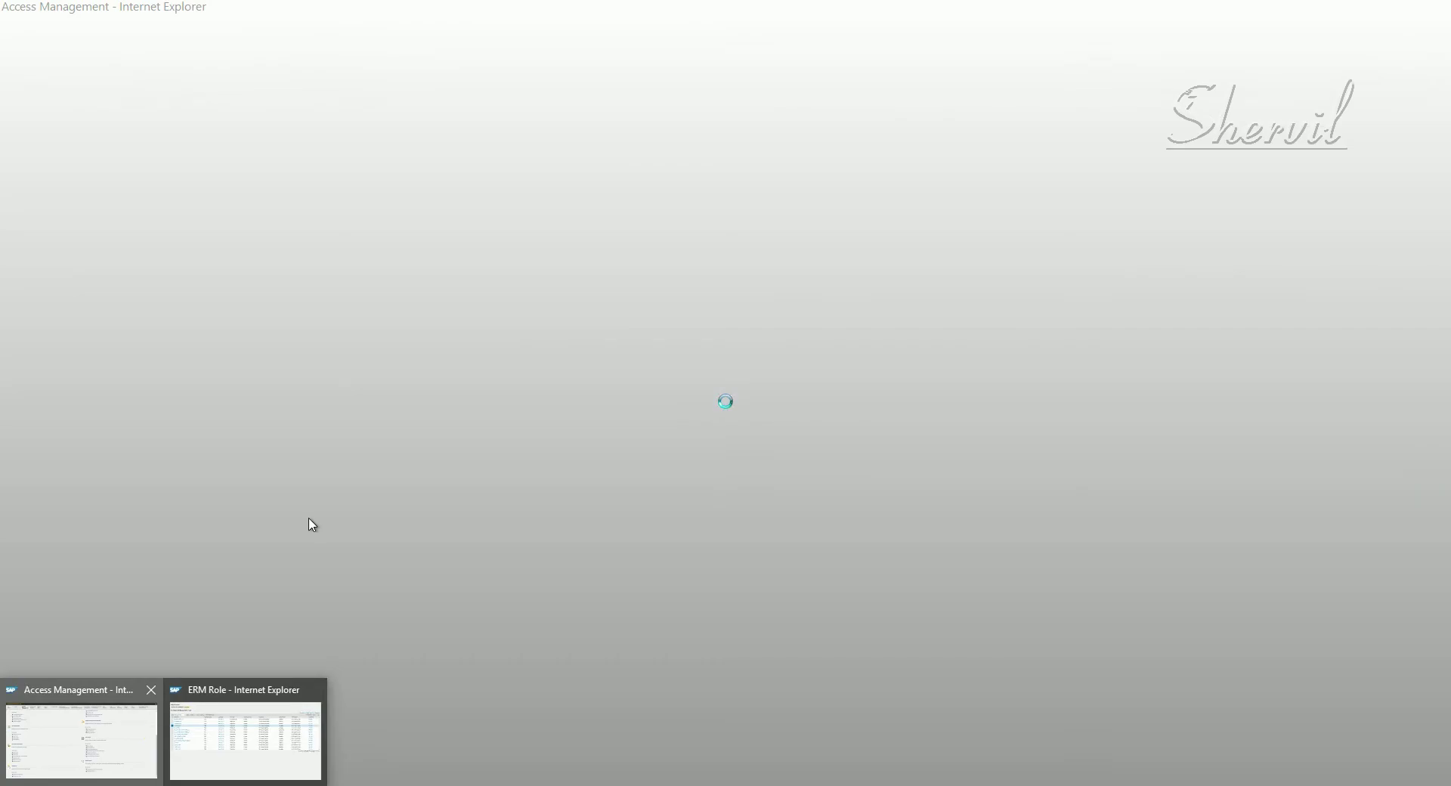
{"action": "left_click", "coordinate": [81, 739]}
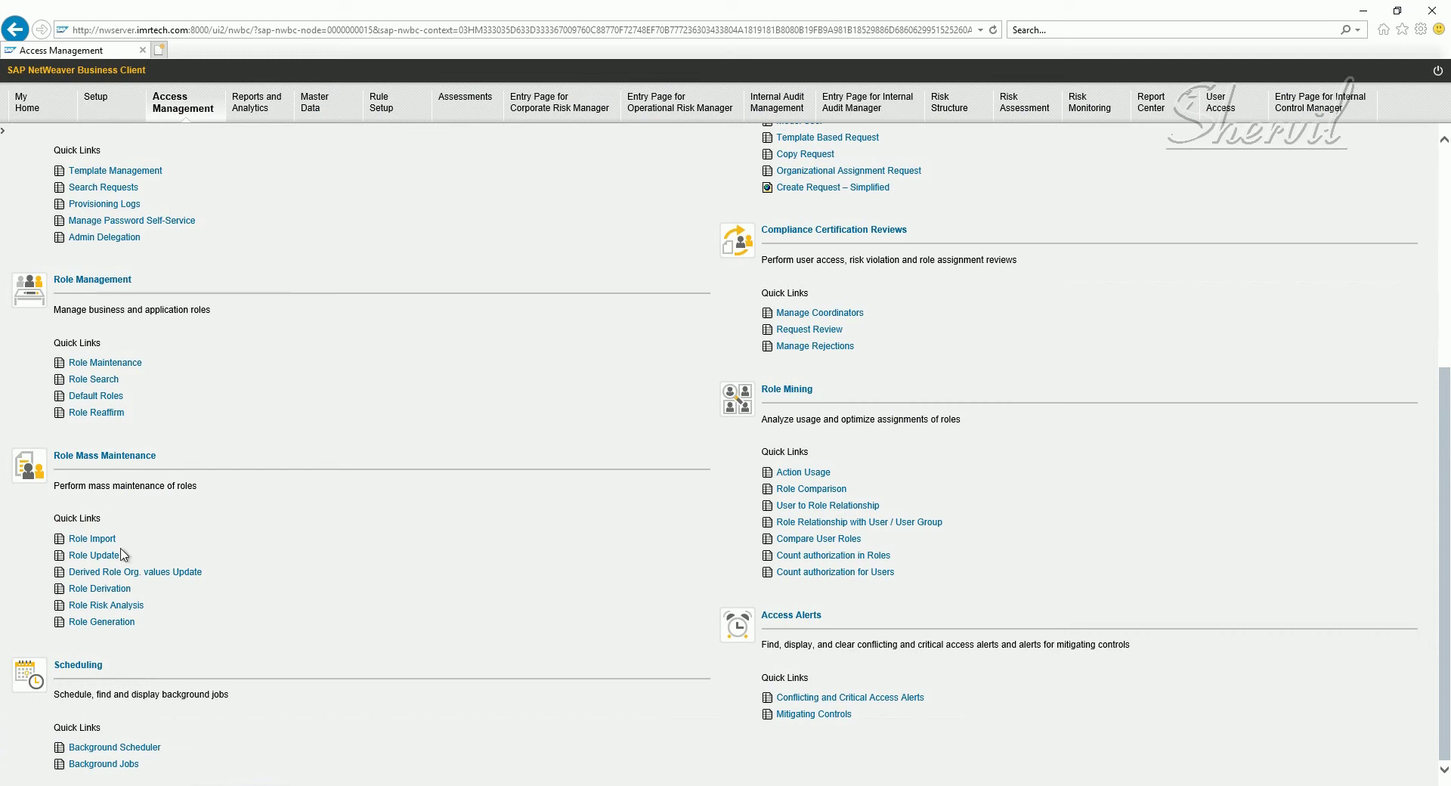
{"action": "left_click", "coordinate": [103, 542]}
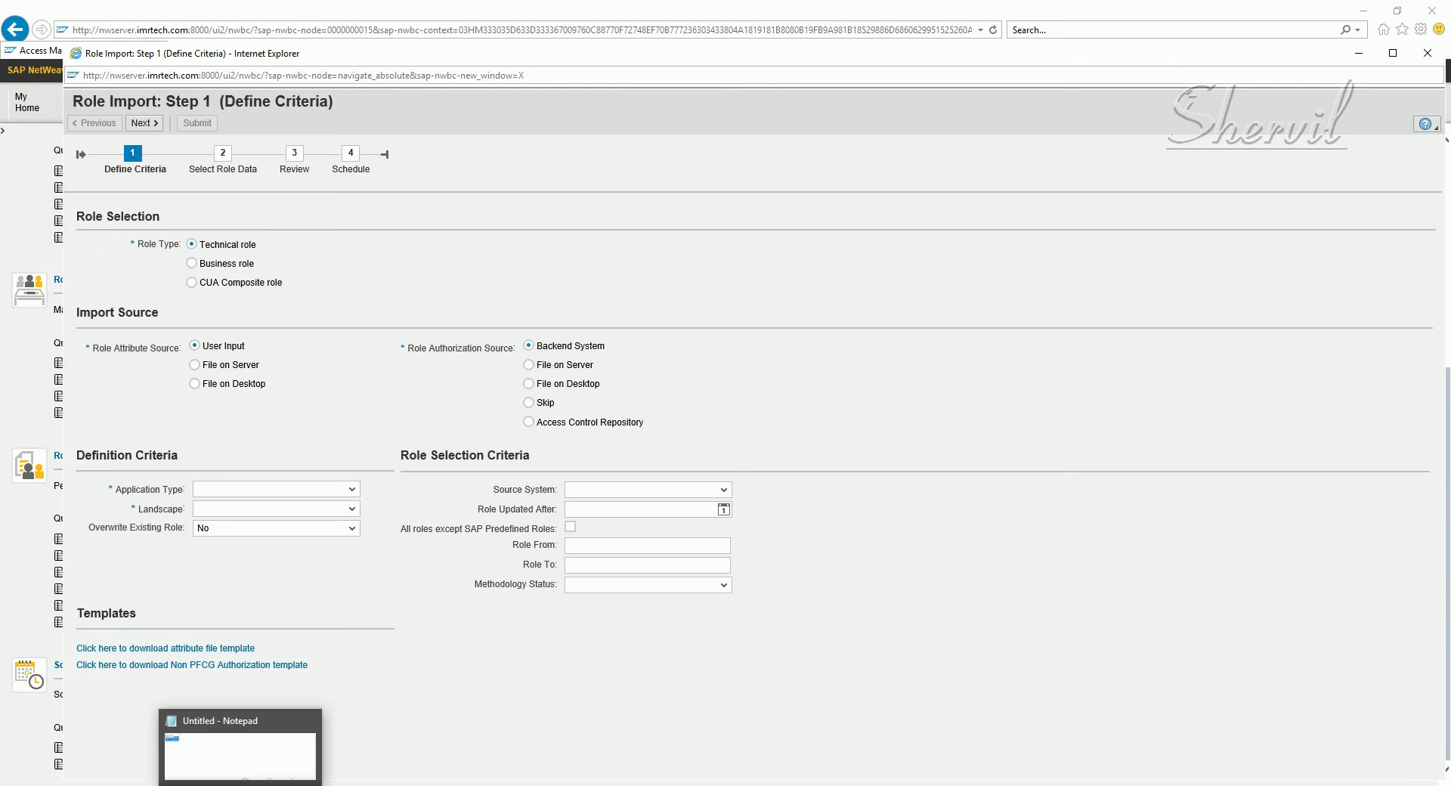
Open the Derived Roles text file from the desktop, maximize it and examine the three derived role entries.
{"action": "left_click", "coordinate": [240, 785]}
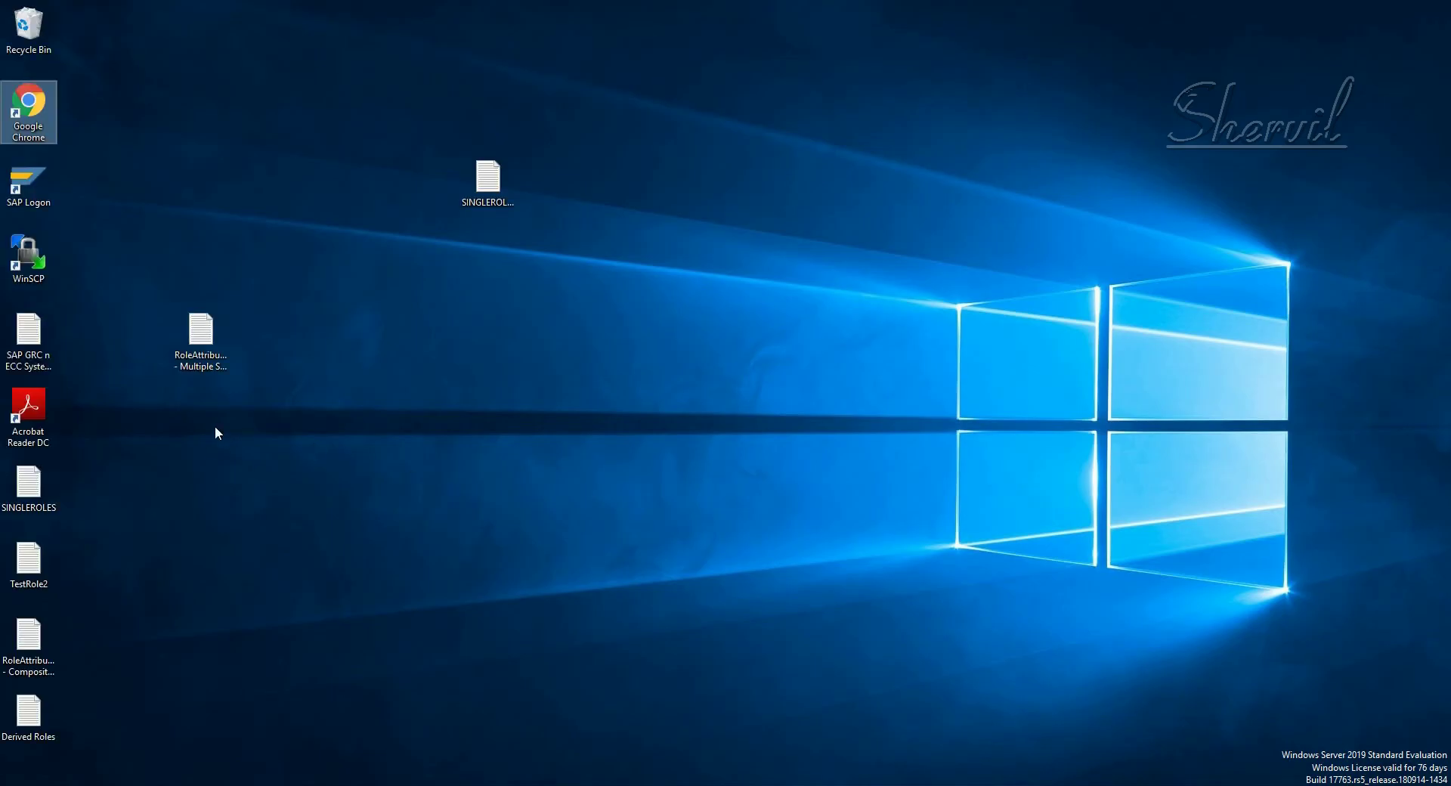
{"action": "left_click", "coordinate": [205, 369]}
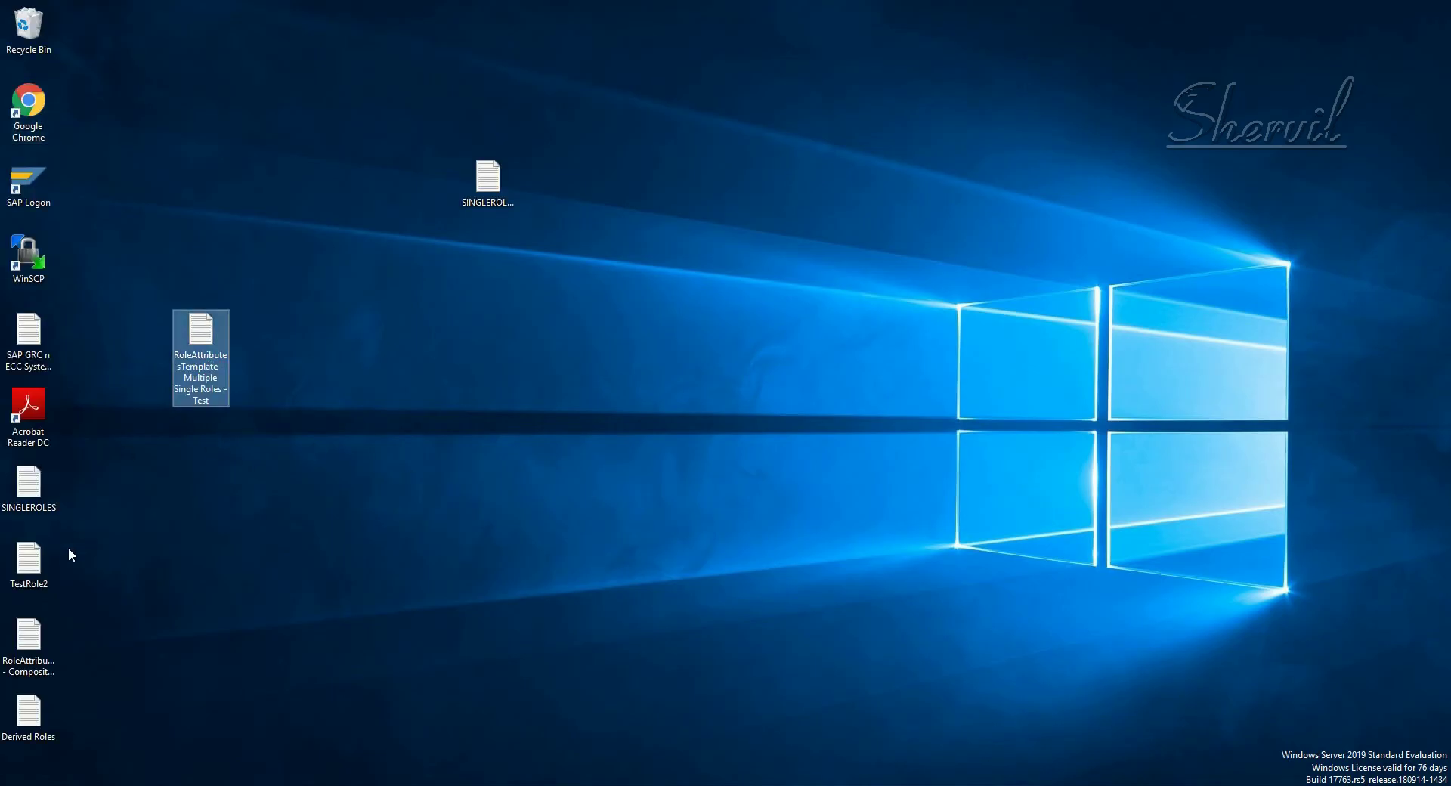
{"action": "double_click", "coordinate": [31, 715]}
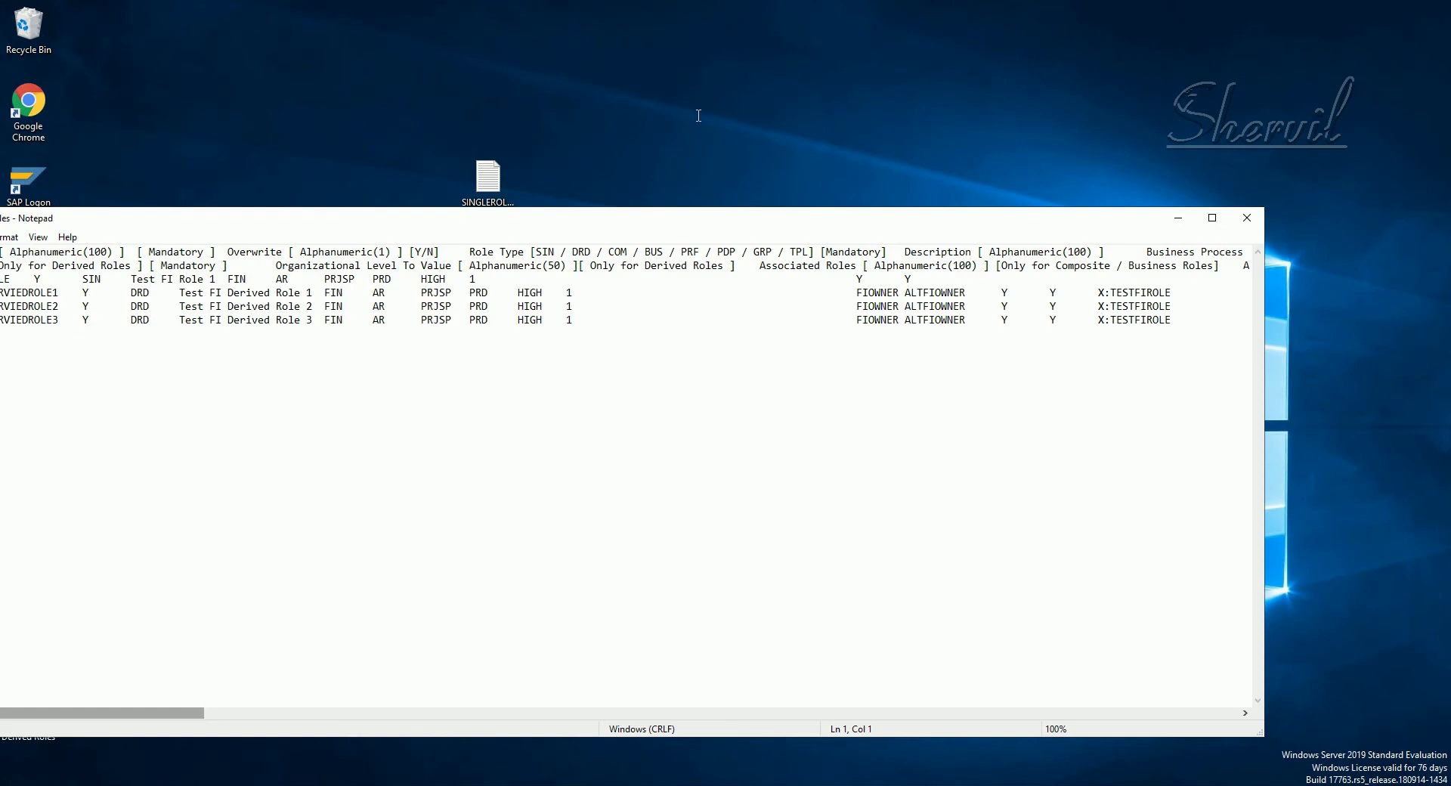
{"action": "double_click", "coordinate": [656, 222]}
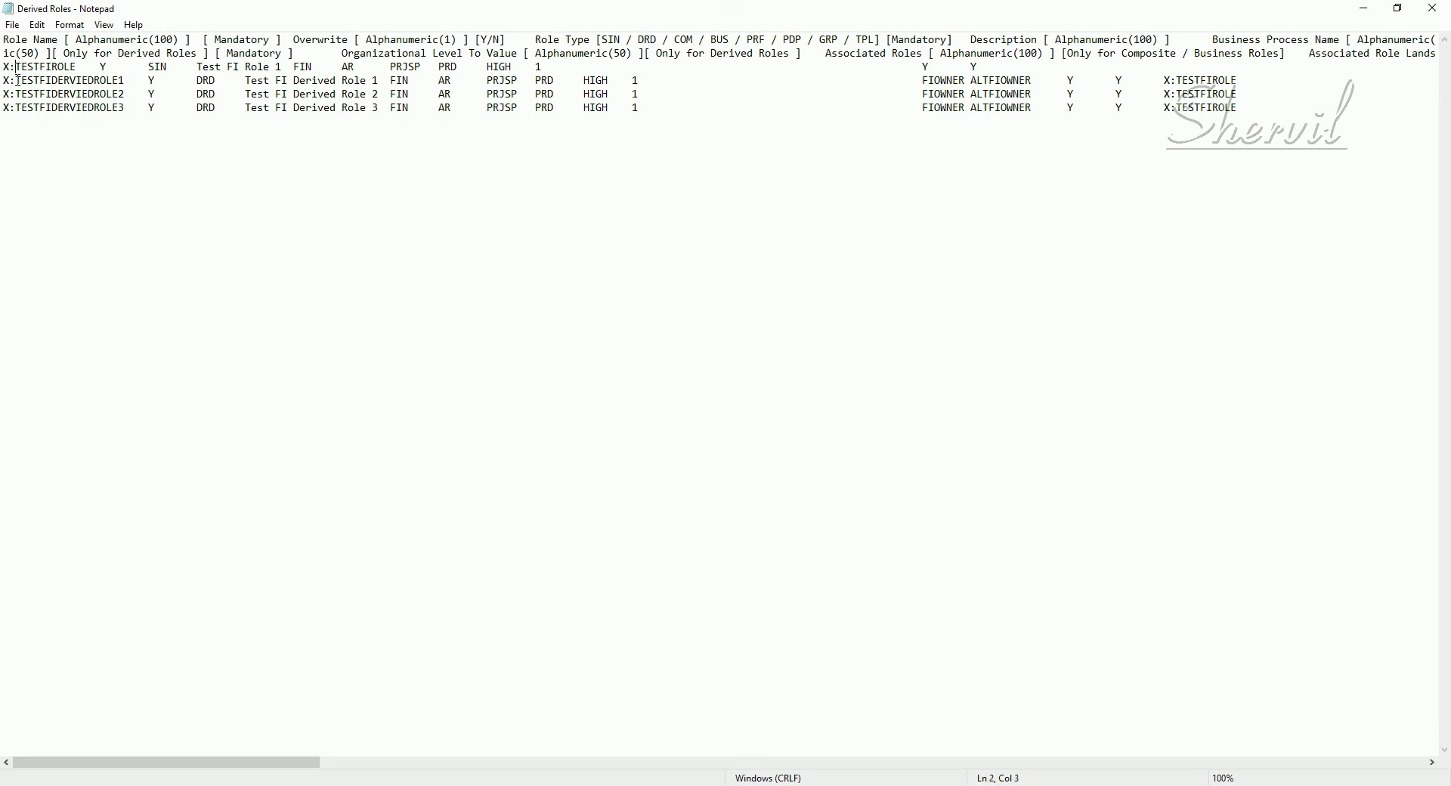
{"action": "left_click_drag", "start_coordinate": [21, 81], "coordinate": [105, 82]}
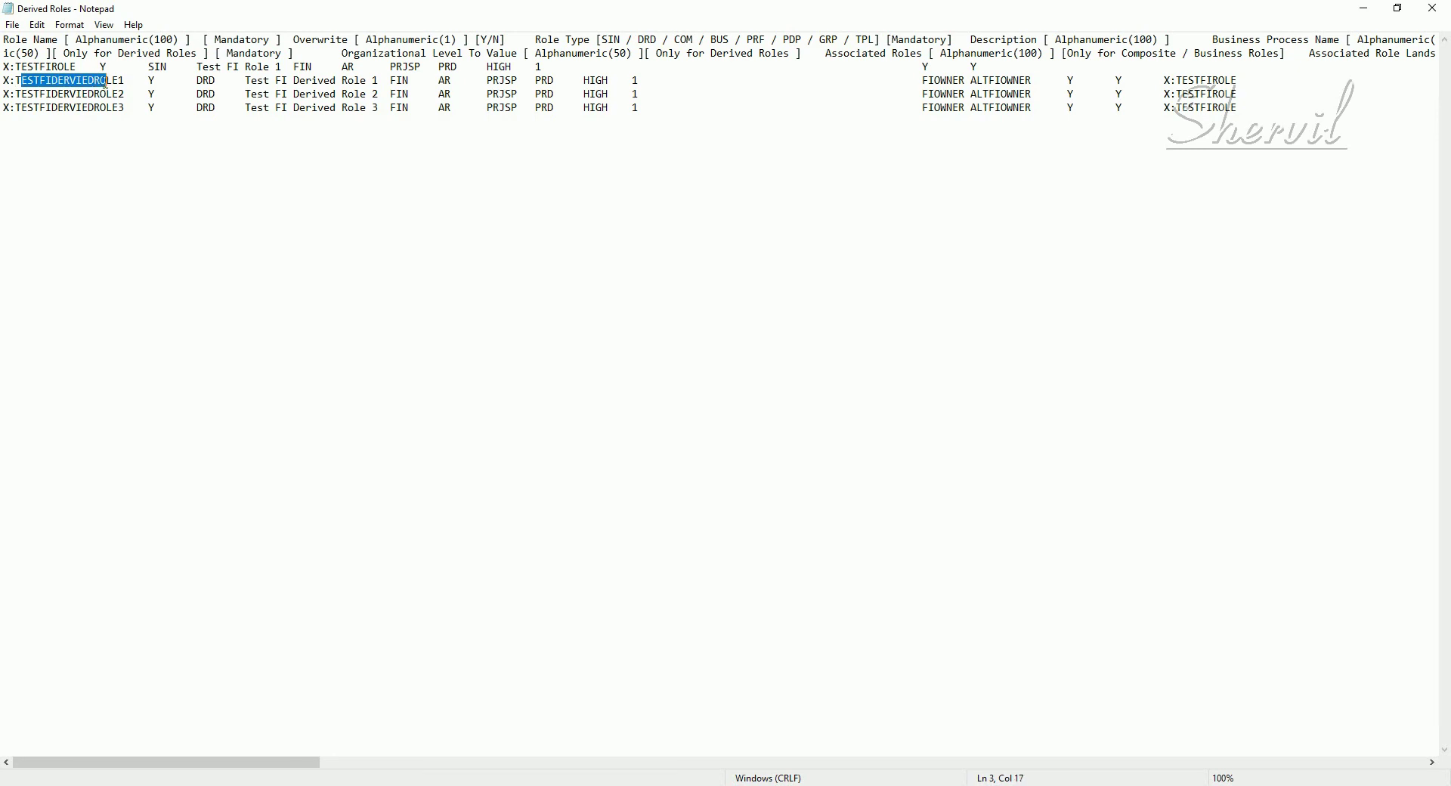
{"action": "left_click", "coordinate": [107, 106]}
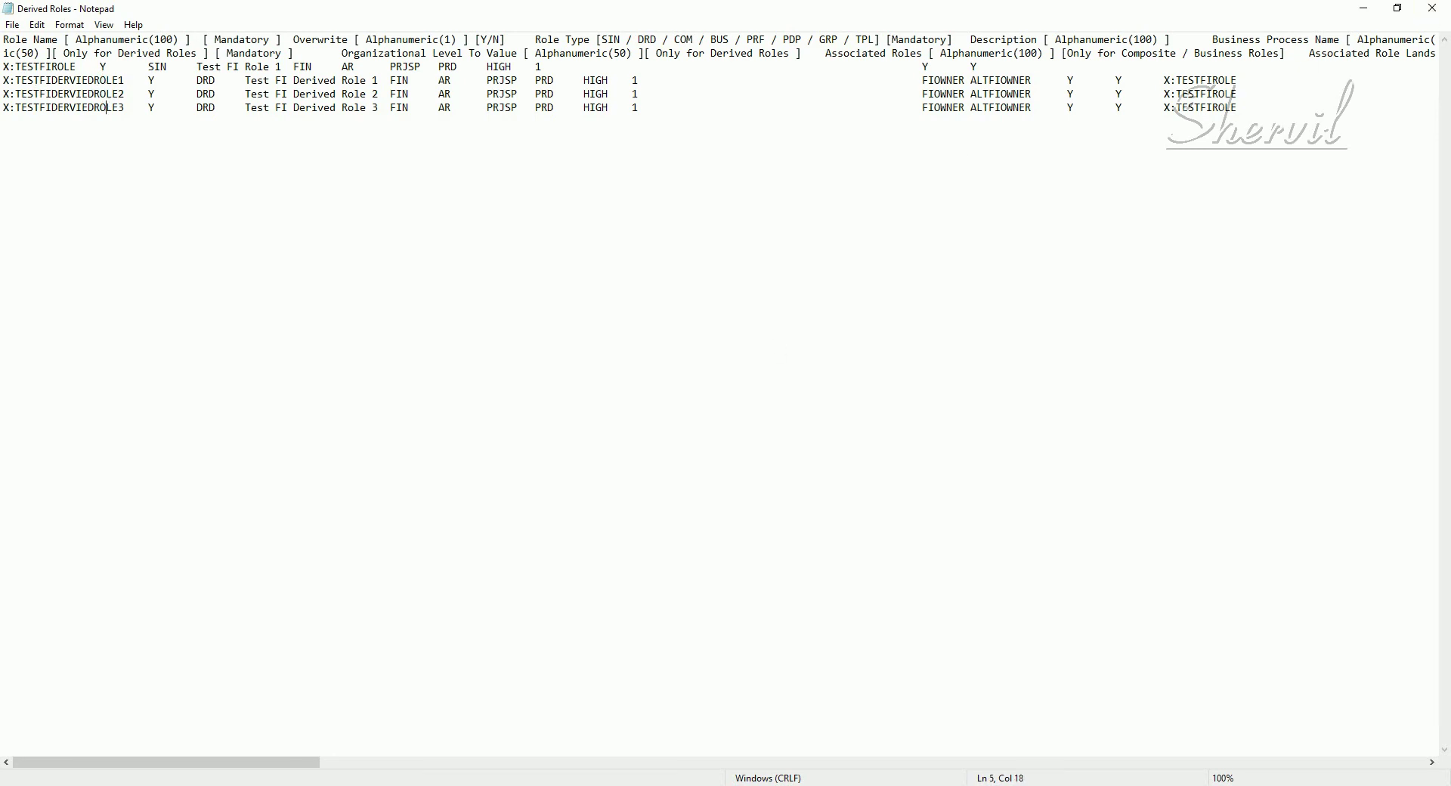
Switch to the SAP GUI Display Roles session, return to SAP Easy Access and run transaction /n/GRCPI/AC_ROLE_DNLD.
{"action": "mouse_move", "coordinate": [314, 785]}
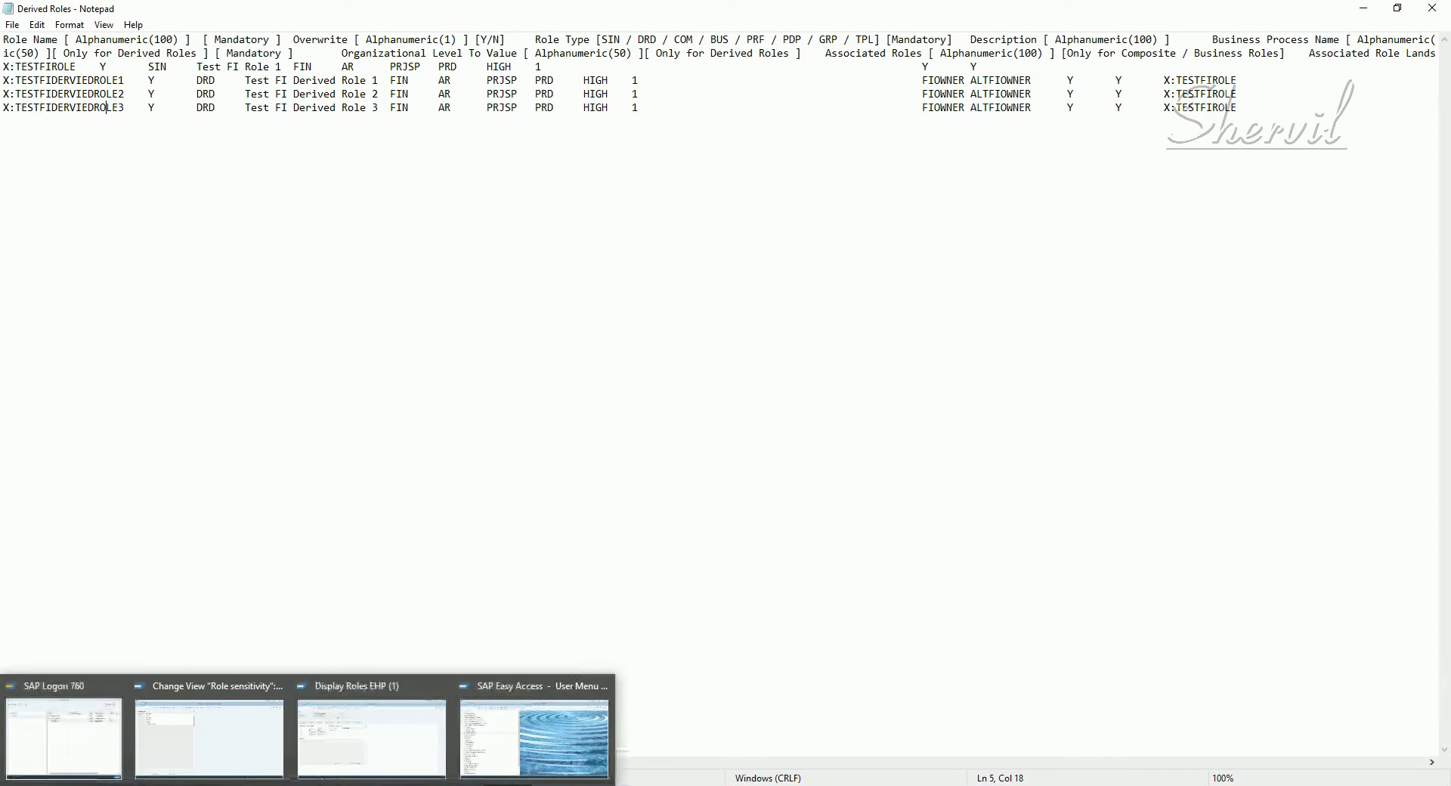
{"action": "left_click", "coordinate": [376, 732]}
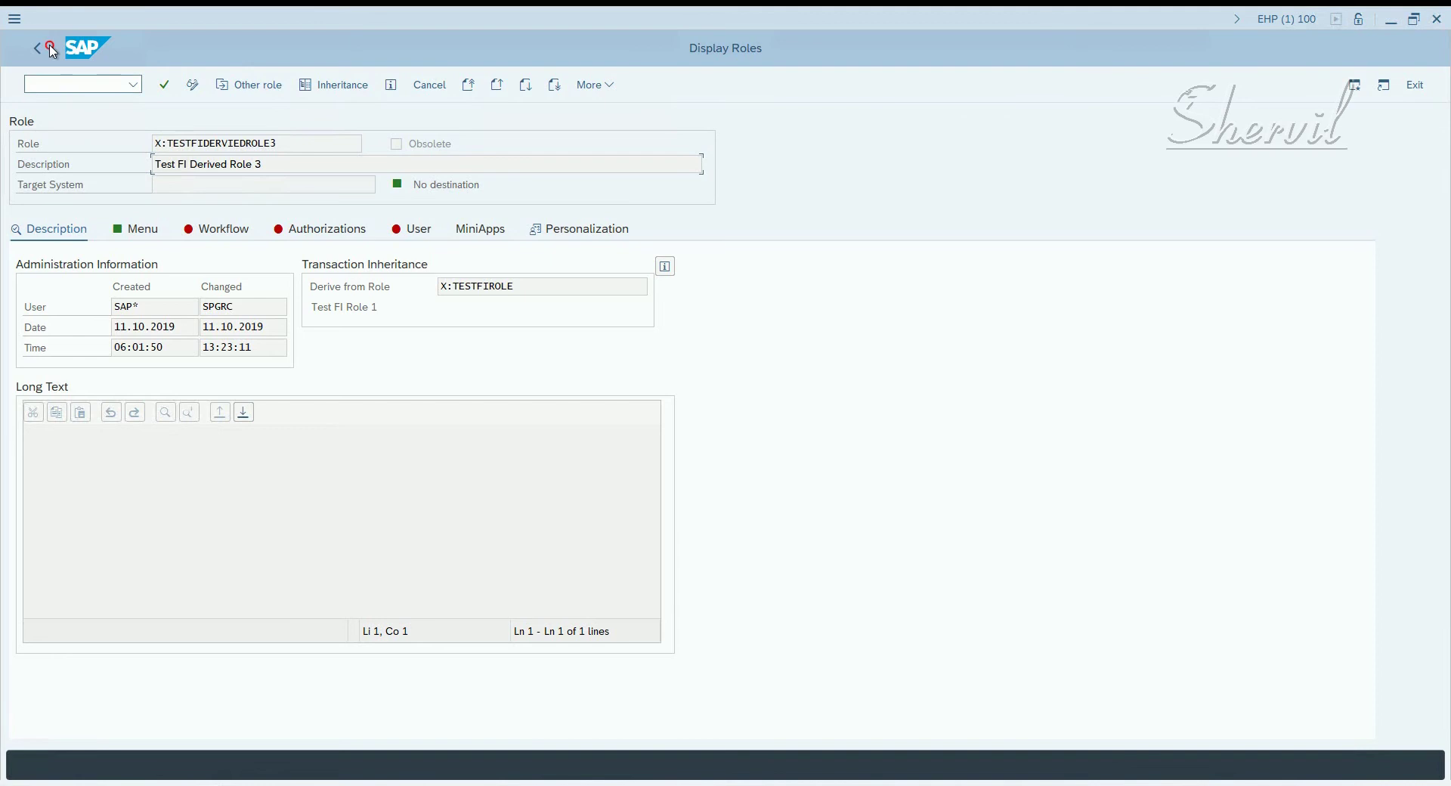
{"action": "left_click", "coordinate": [47, 48]}
{"action": "left_click", "coordinate": [39, 49]}
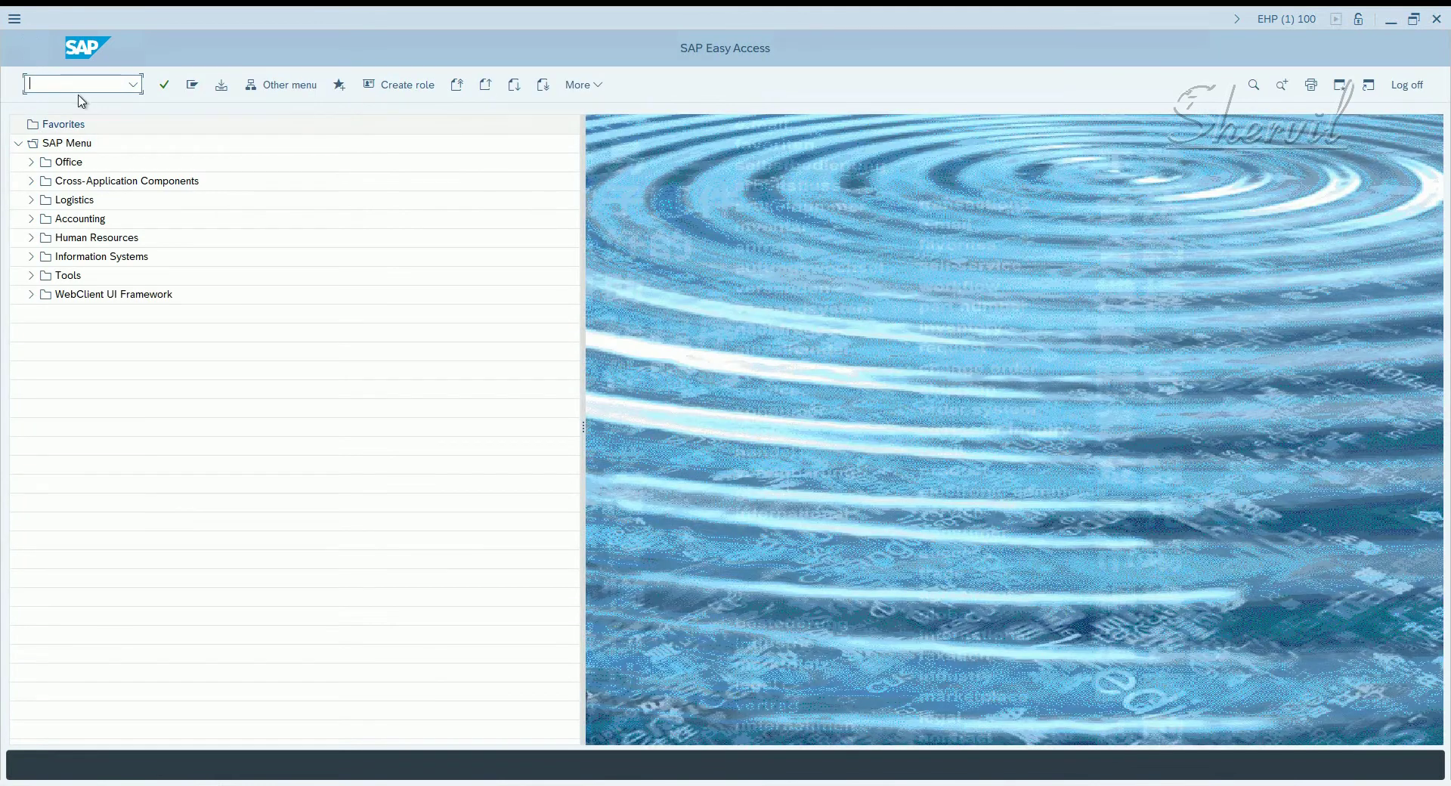
{"action": "left_click", "coordinate": [133, 84]}
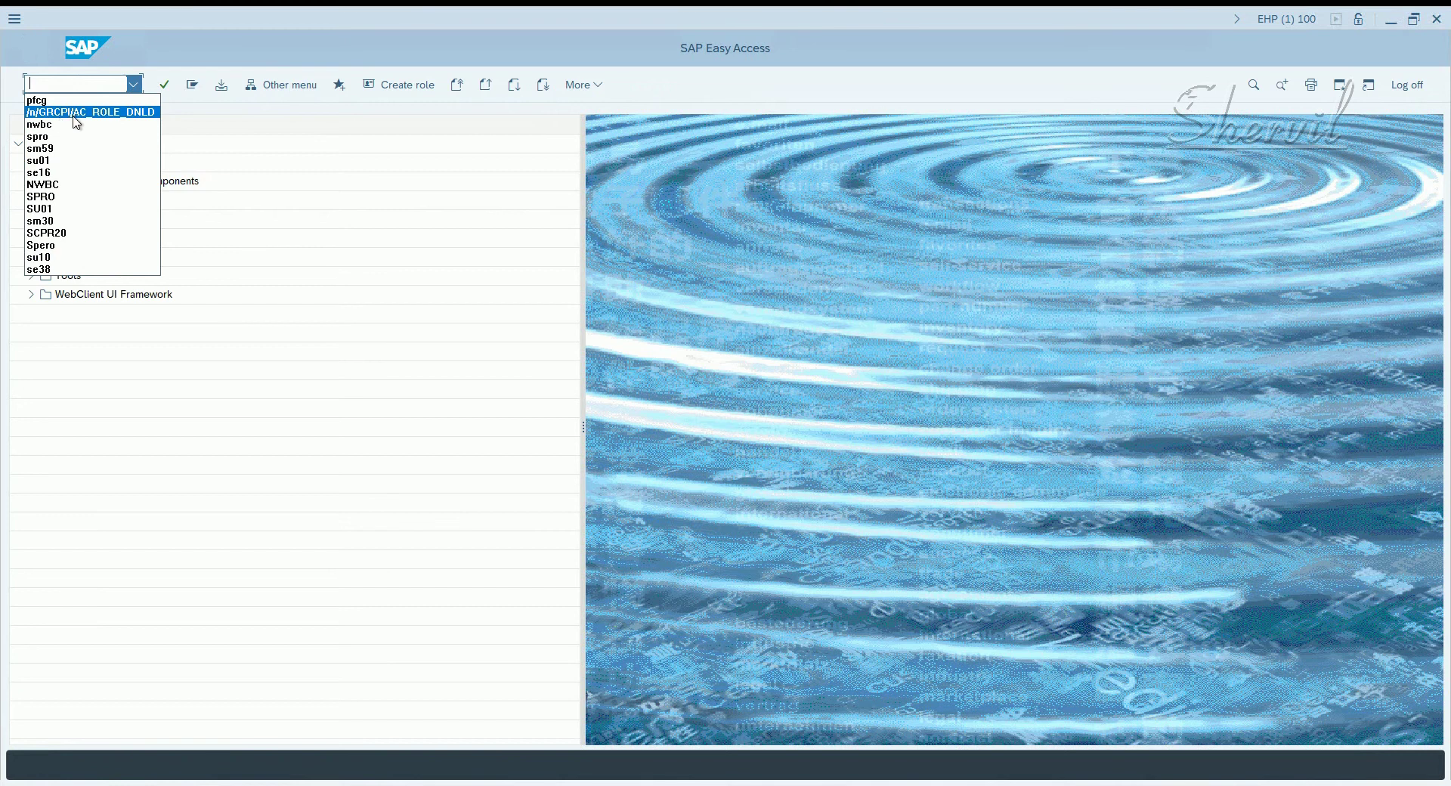
{"action": "left_click", "coordinate": [125, 112]}
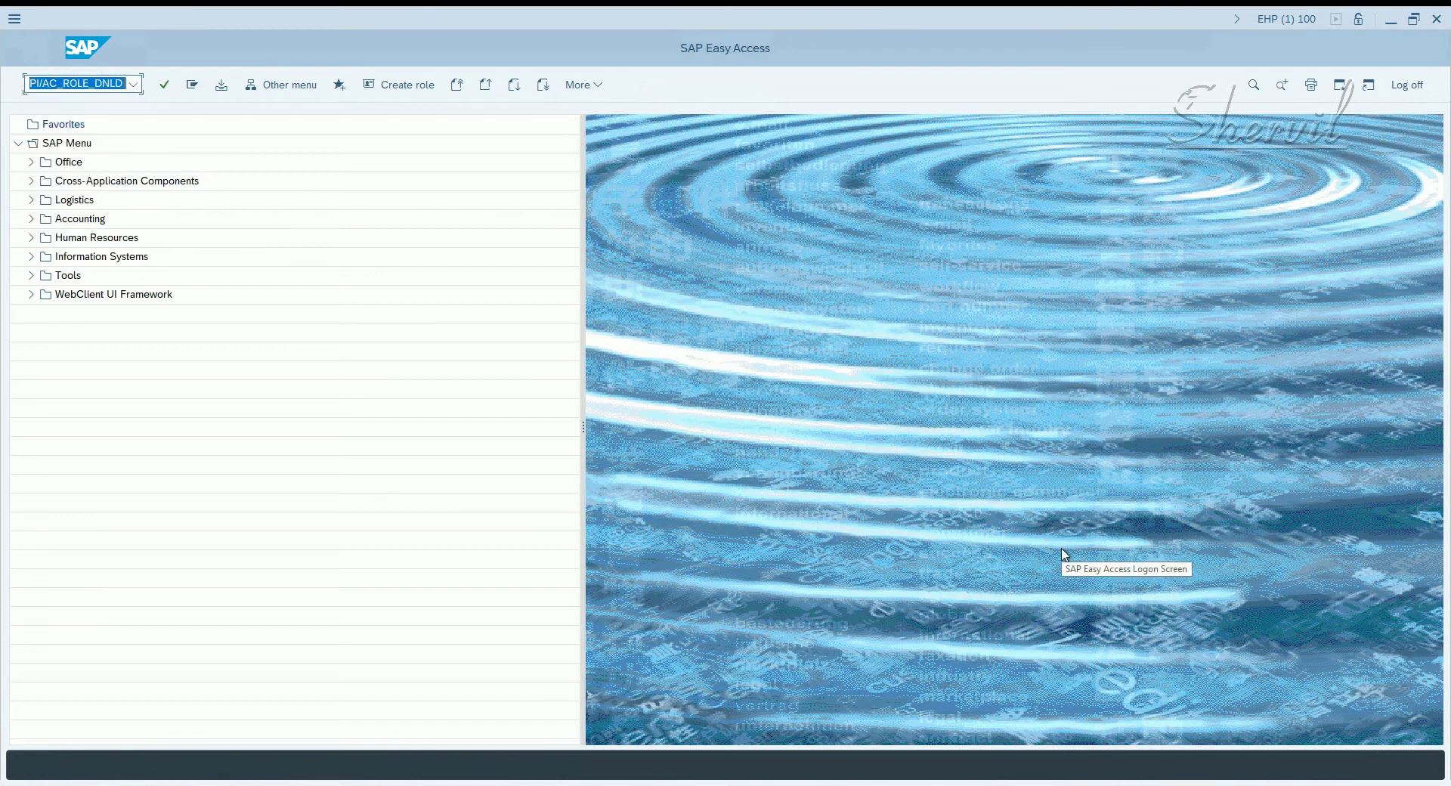
{"action": "key", "text": "Return"}
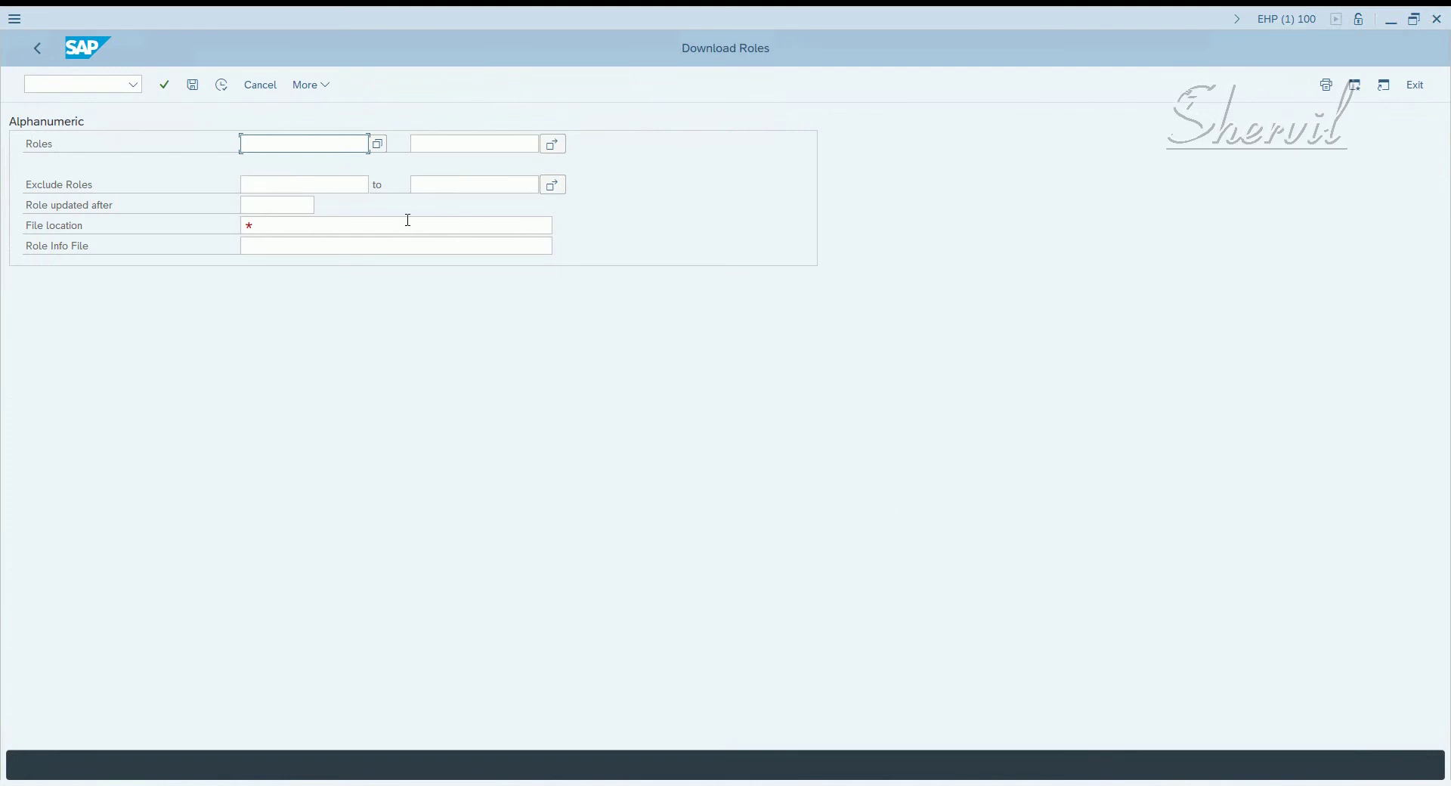
Set the role download's file location to DERIVEDROLEAUTH.txt on the Desktop.
{"action": "left_click", "coordinate": [404, 234]}
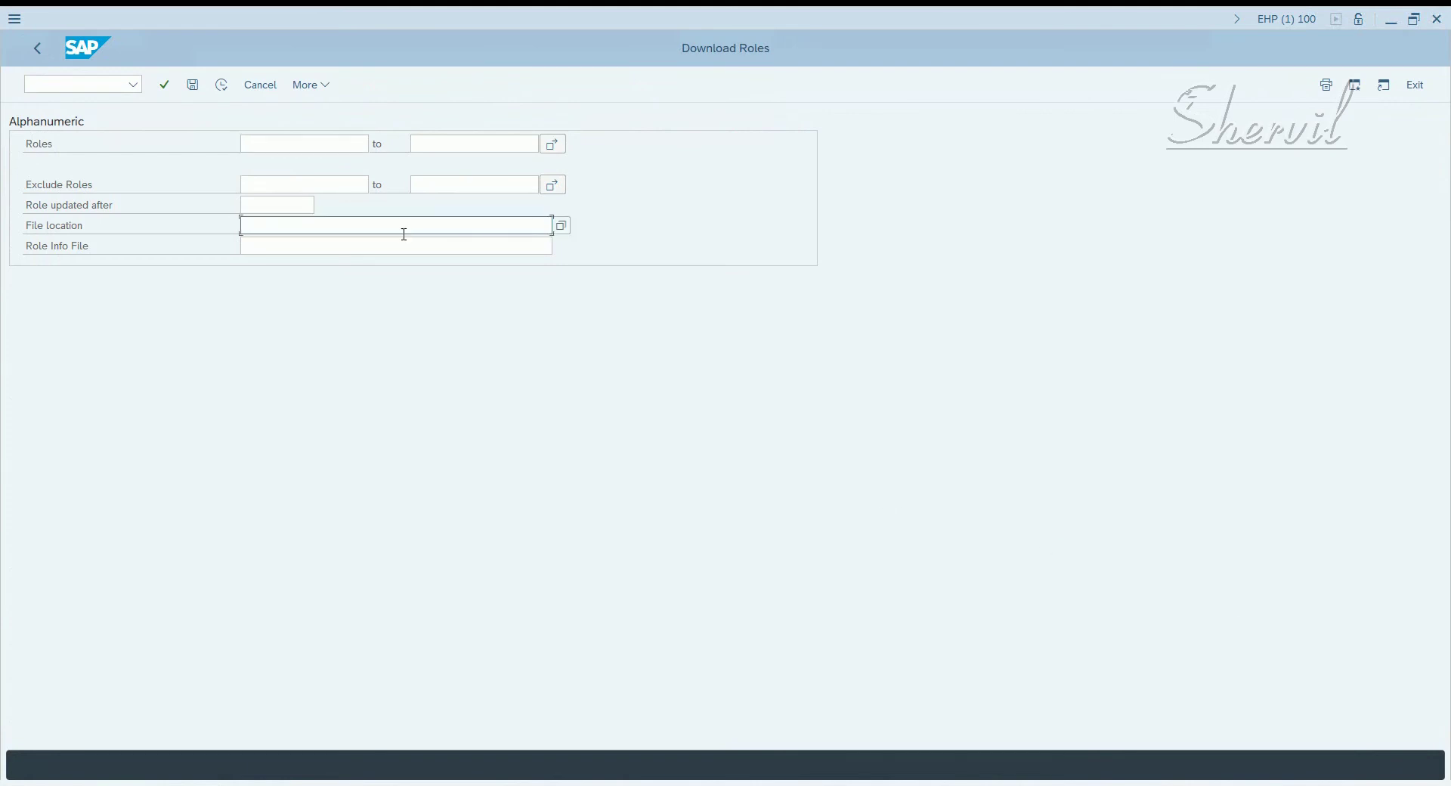
{"action": "left_click", "coordinate": [560, 227]}
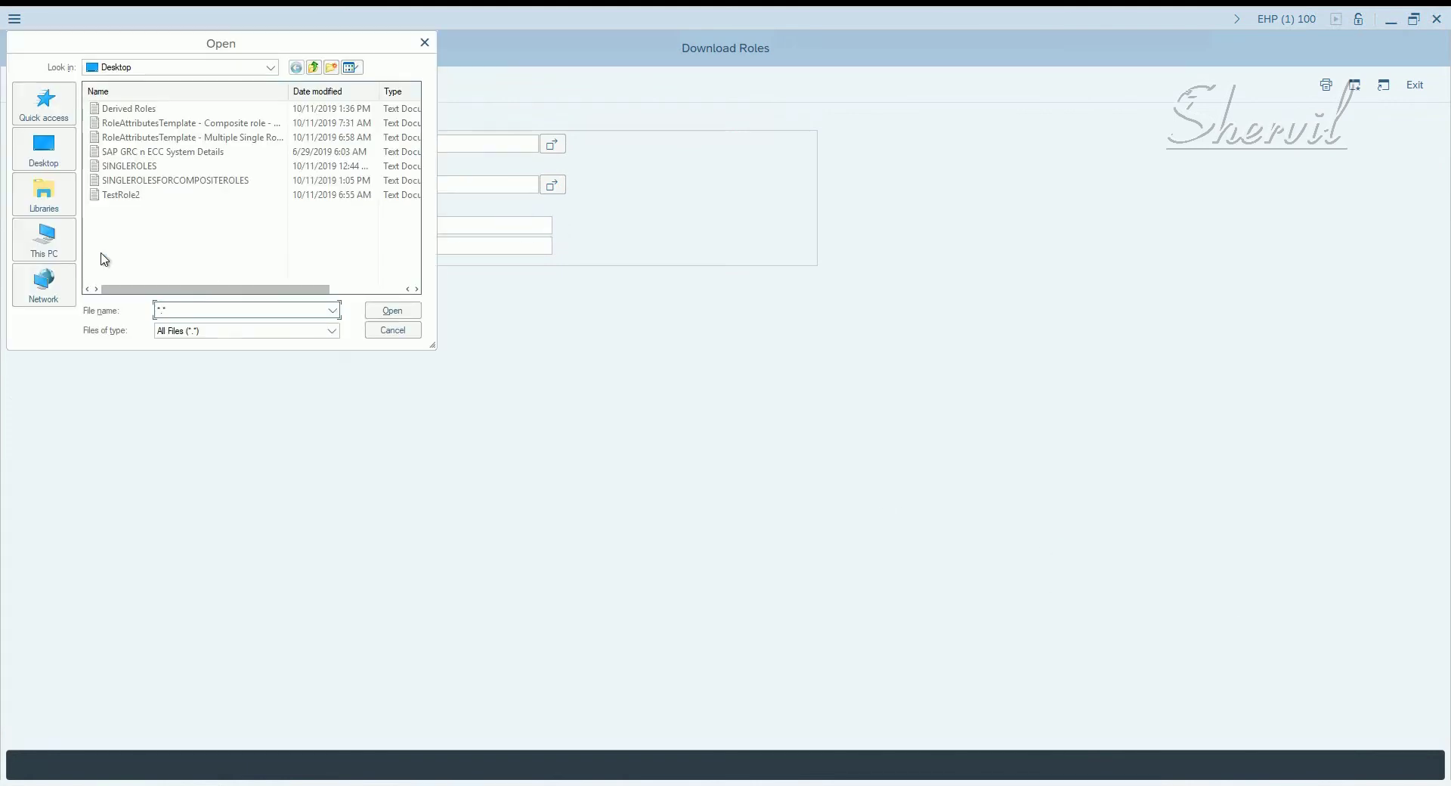
{"action": "left_click", "coordinate": [66, 242]}
{"action": "left_click", "coordinate": [72, 154]}
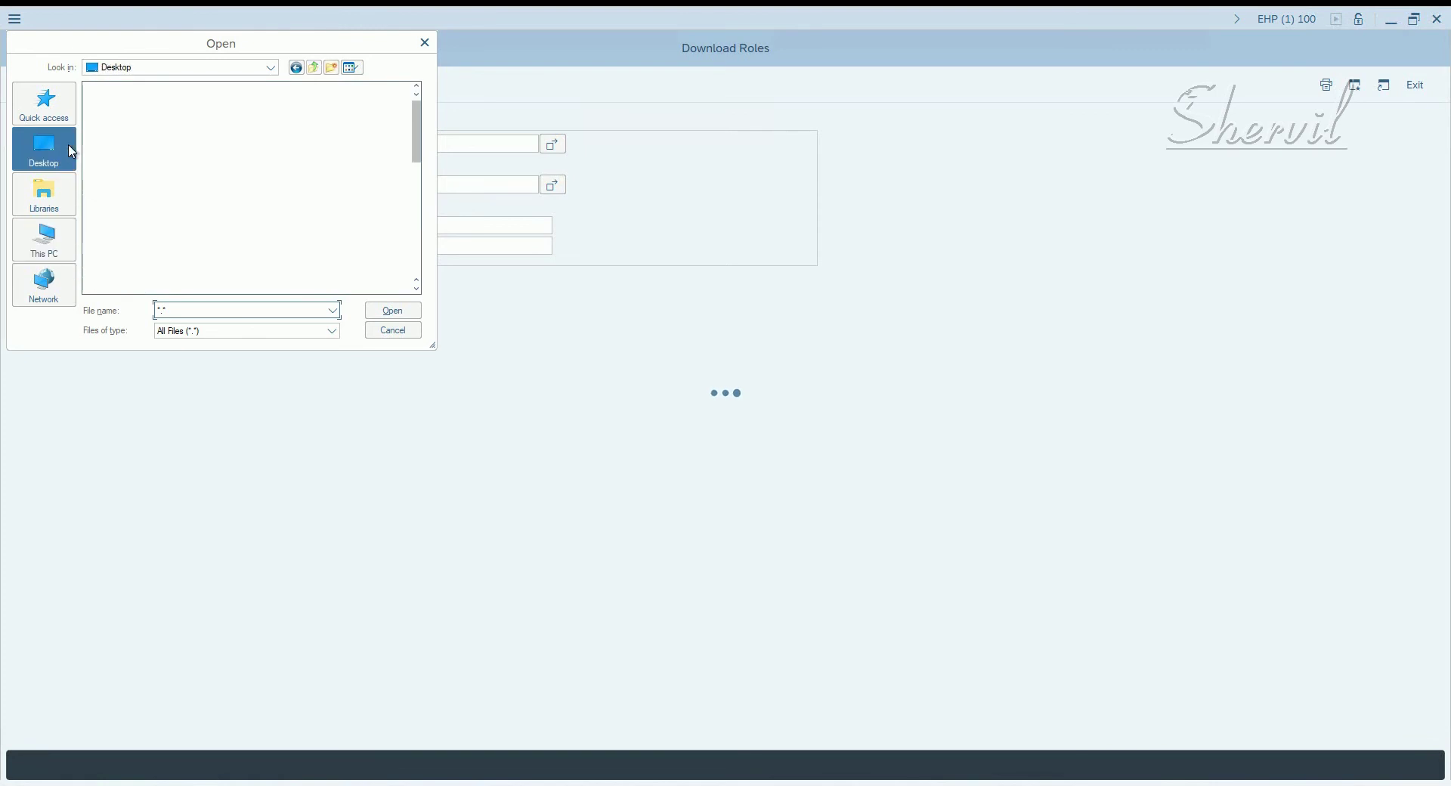
{"action": "left_click", "coordinate": [316, 310]}
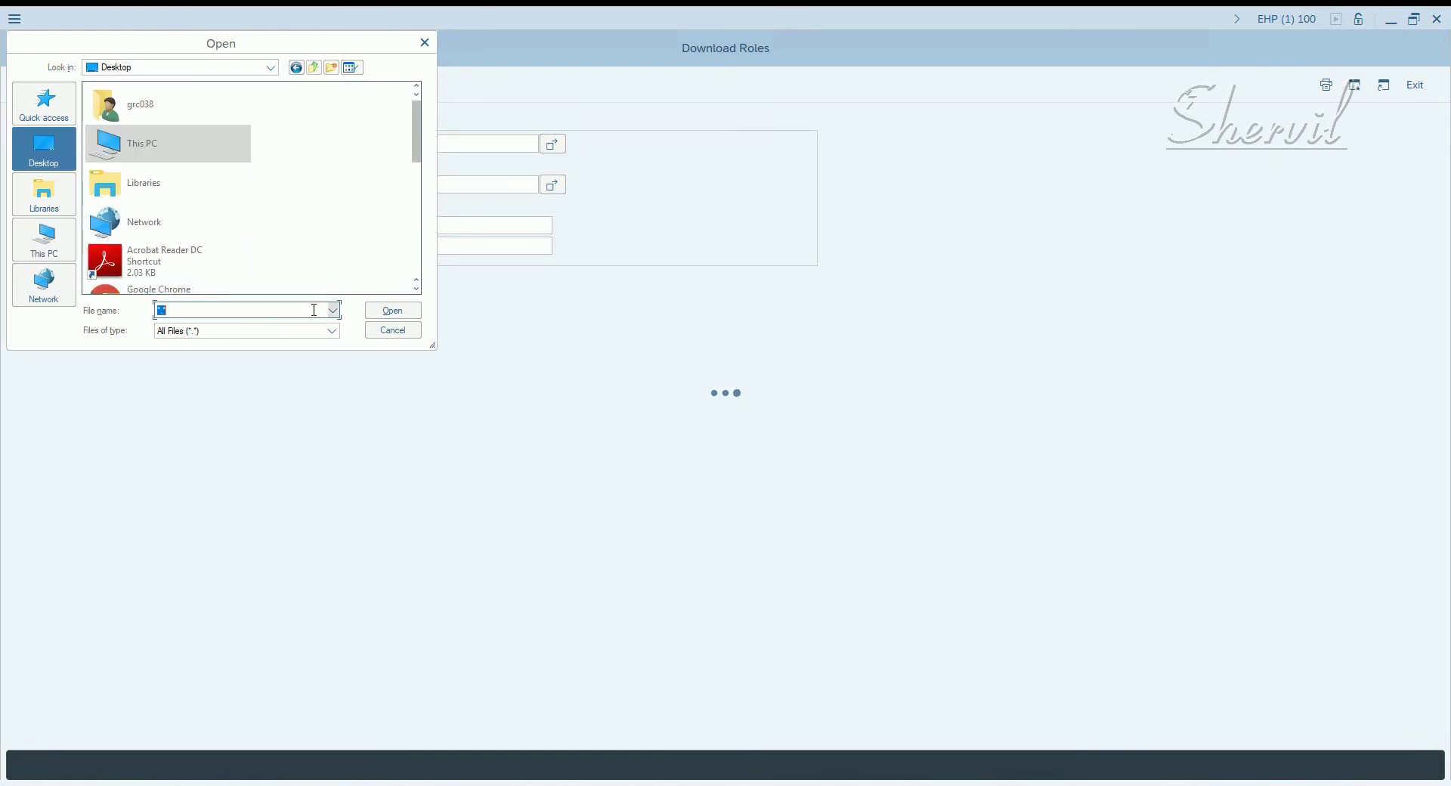
{"action": "type", "text": "DER"}
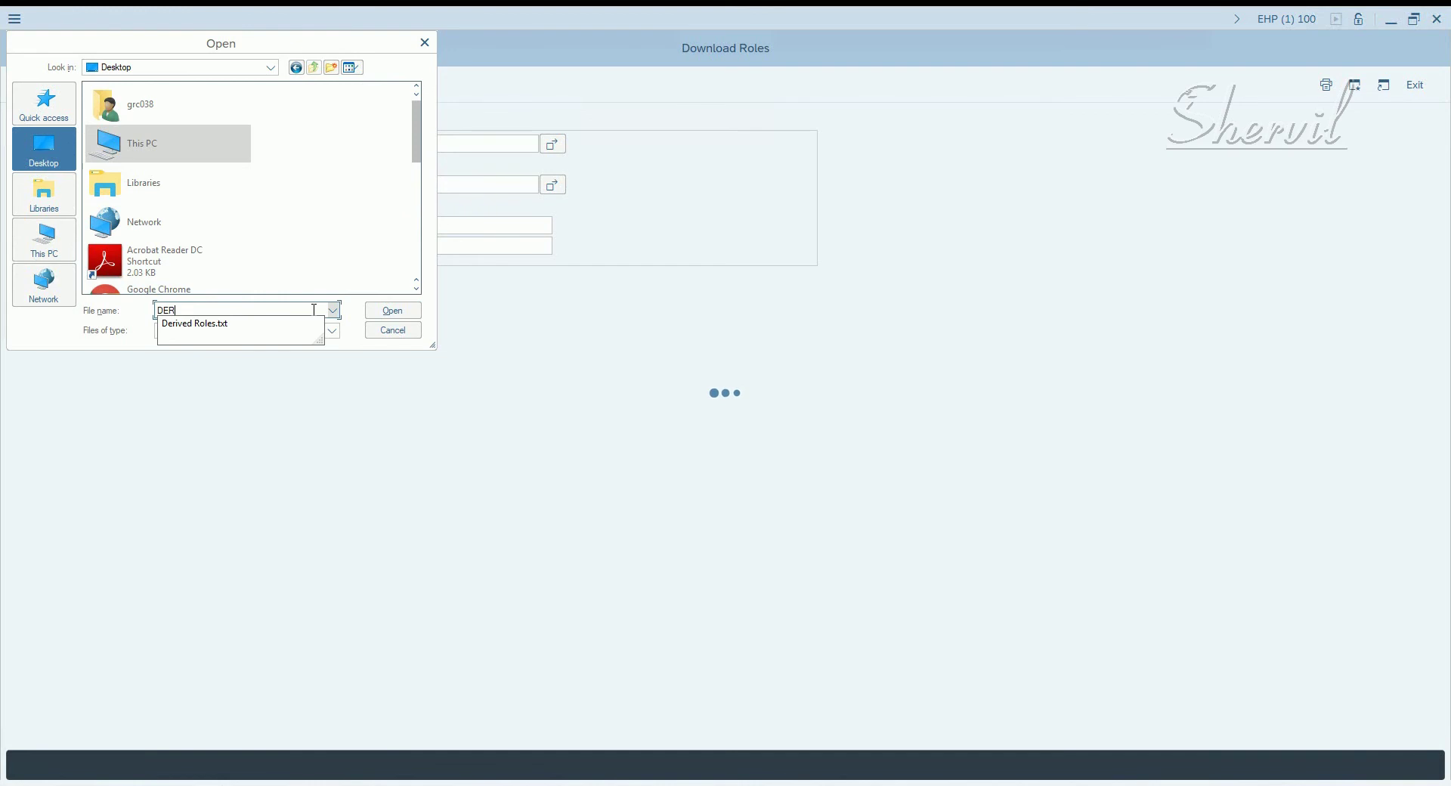
{"action": "type", "text": "I"}
{"action": "type", "text": "VED"}
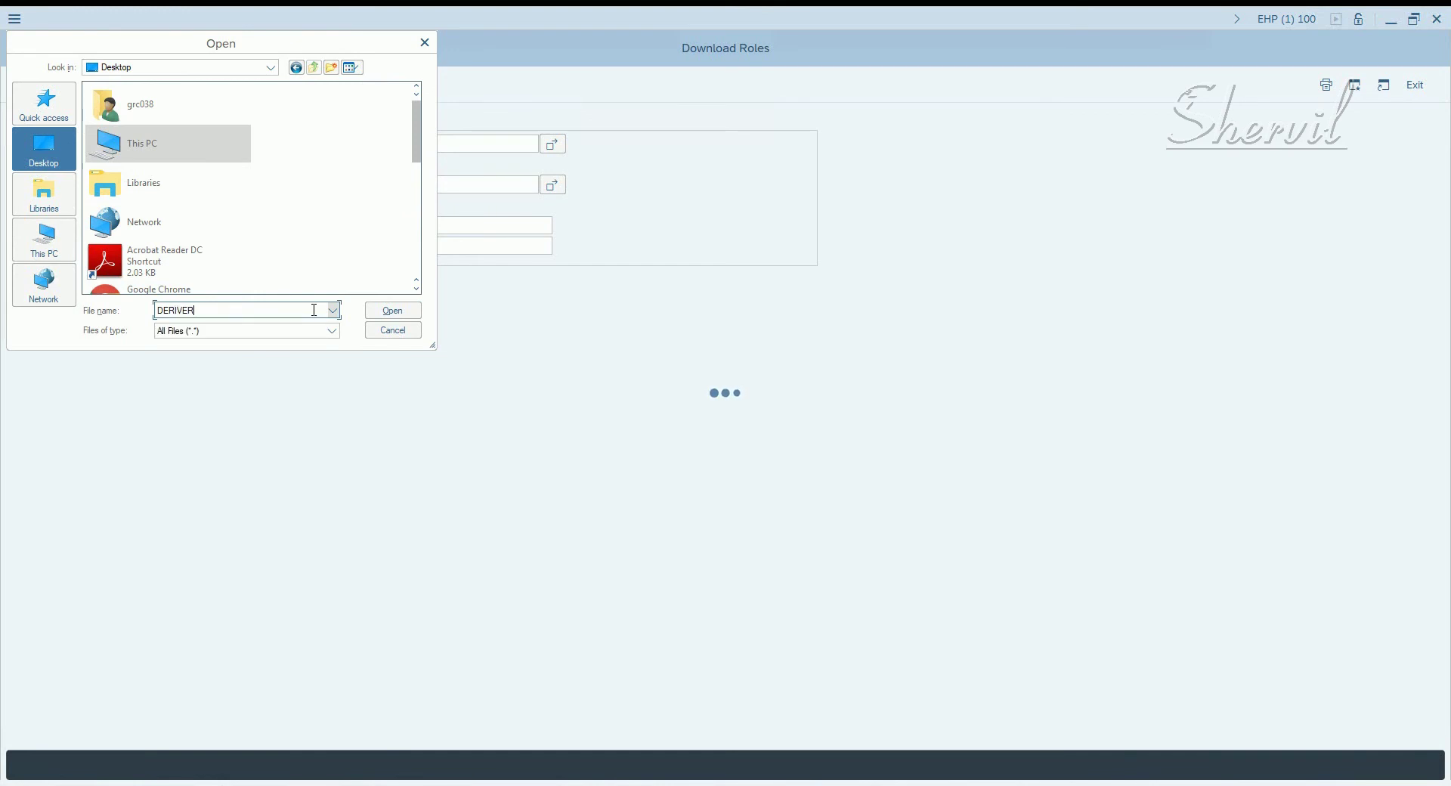
{"action": "type", "text": "ROLEAUTH.txt"}
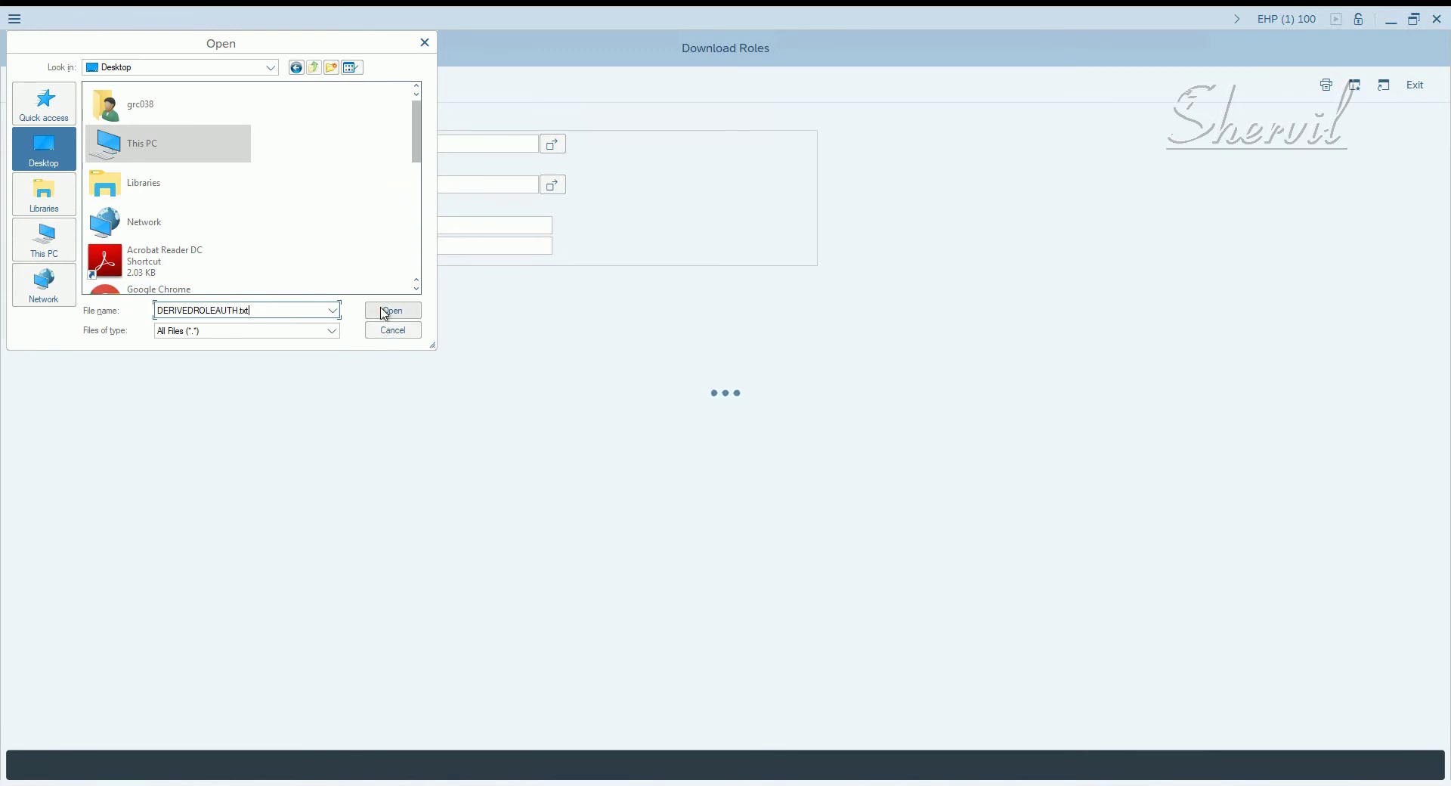
{"action": "left_click", "coordinate": [393, 310]}
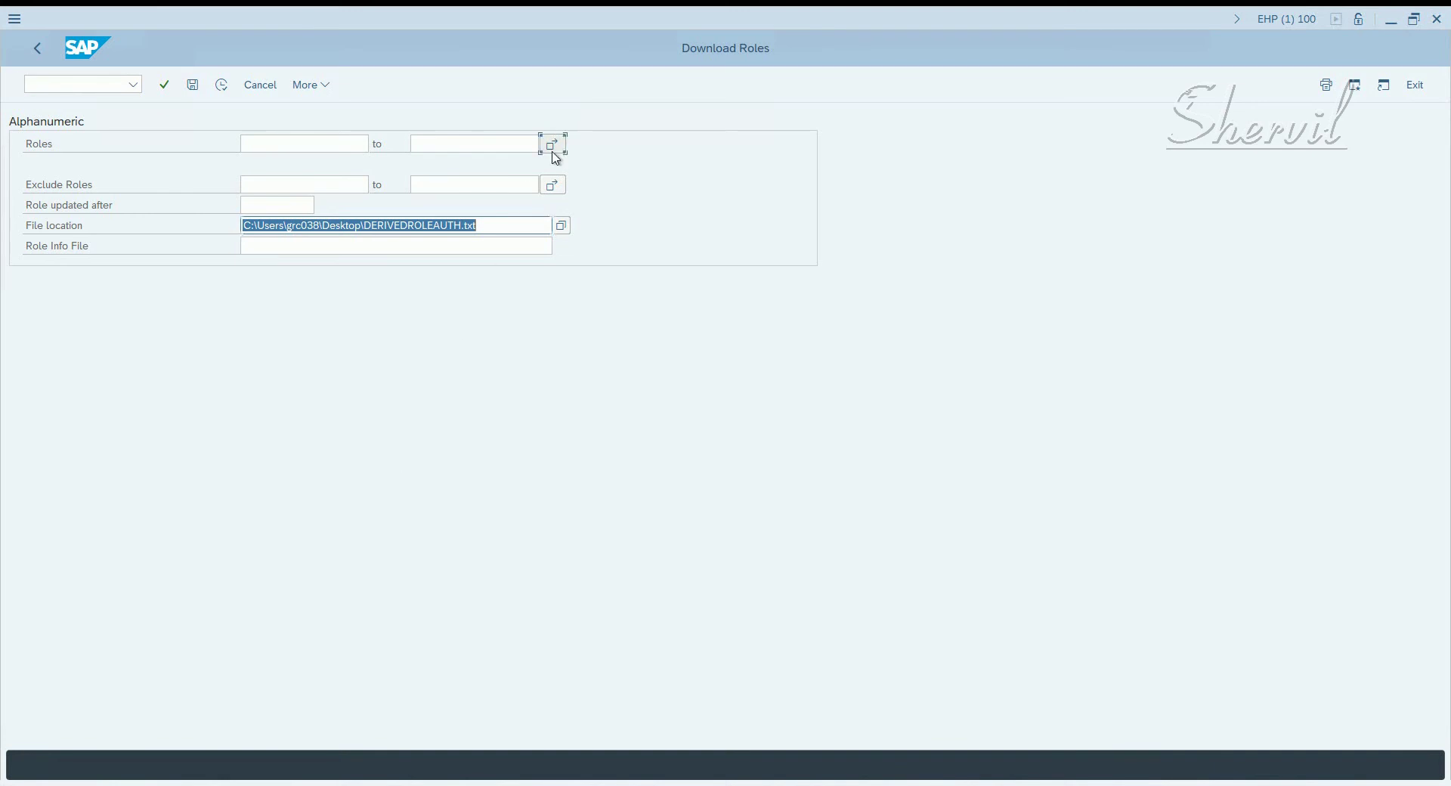
Copy X:TESTFIROLE and X:TESTFIDERVIEDROLE1 through X:TESTFIDERVIEDROLE3 from the untitled Notepad file into the download's multiple role selection and apply it.
{"action": "left_click", "coordinate": [551, 145]}
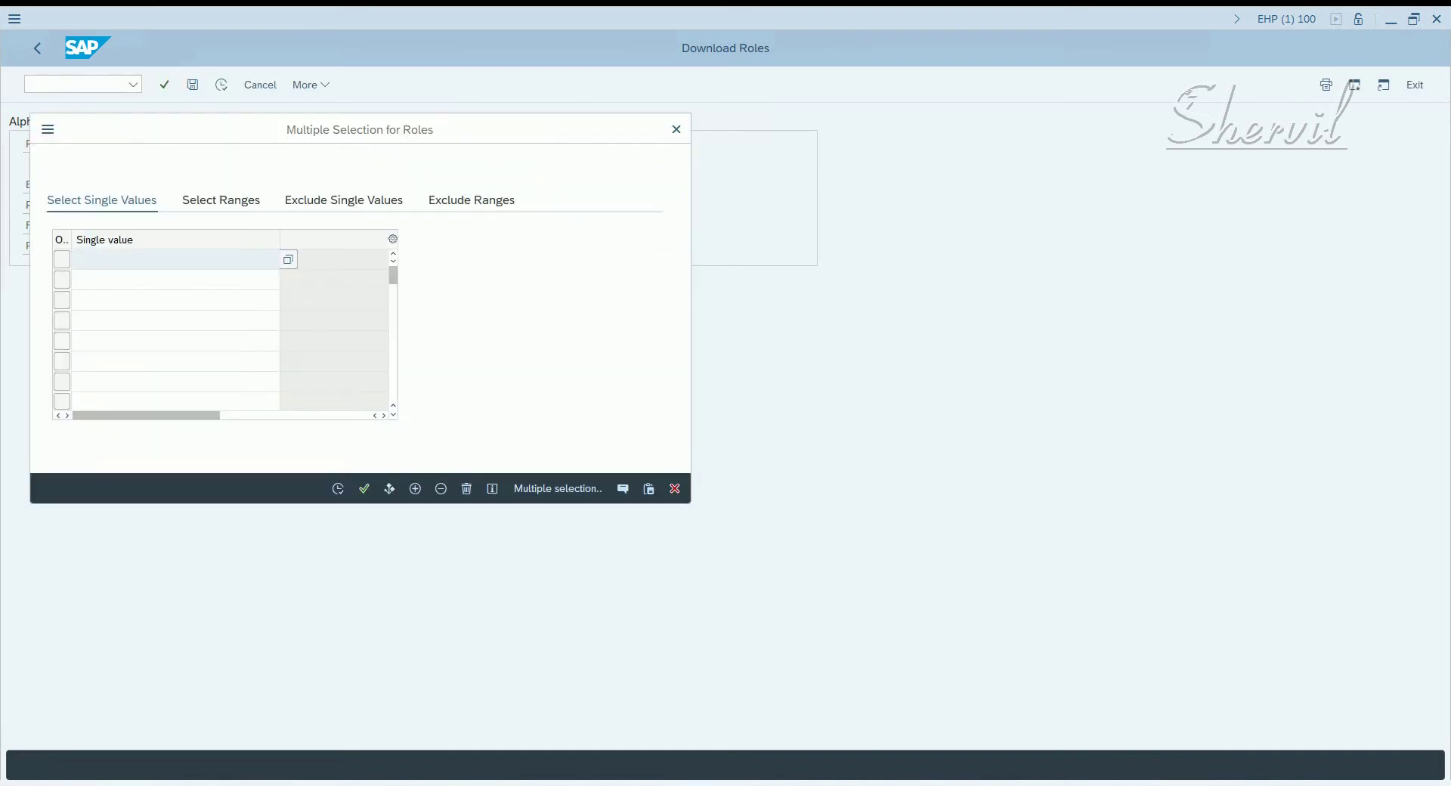
{"action": "mouse_move", "coordinate": [259, 744]}
{"action": "left_click", "coordinate": [166, 748]}
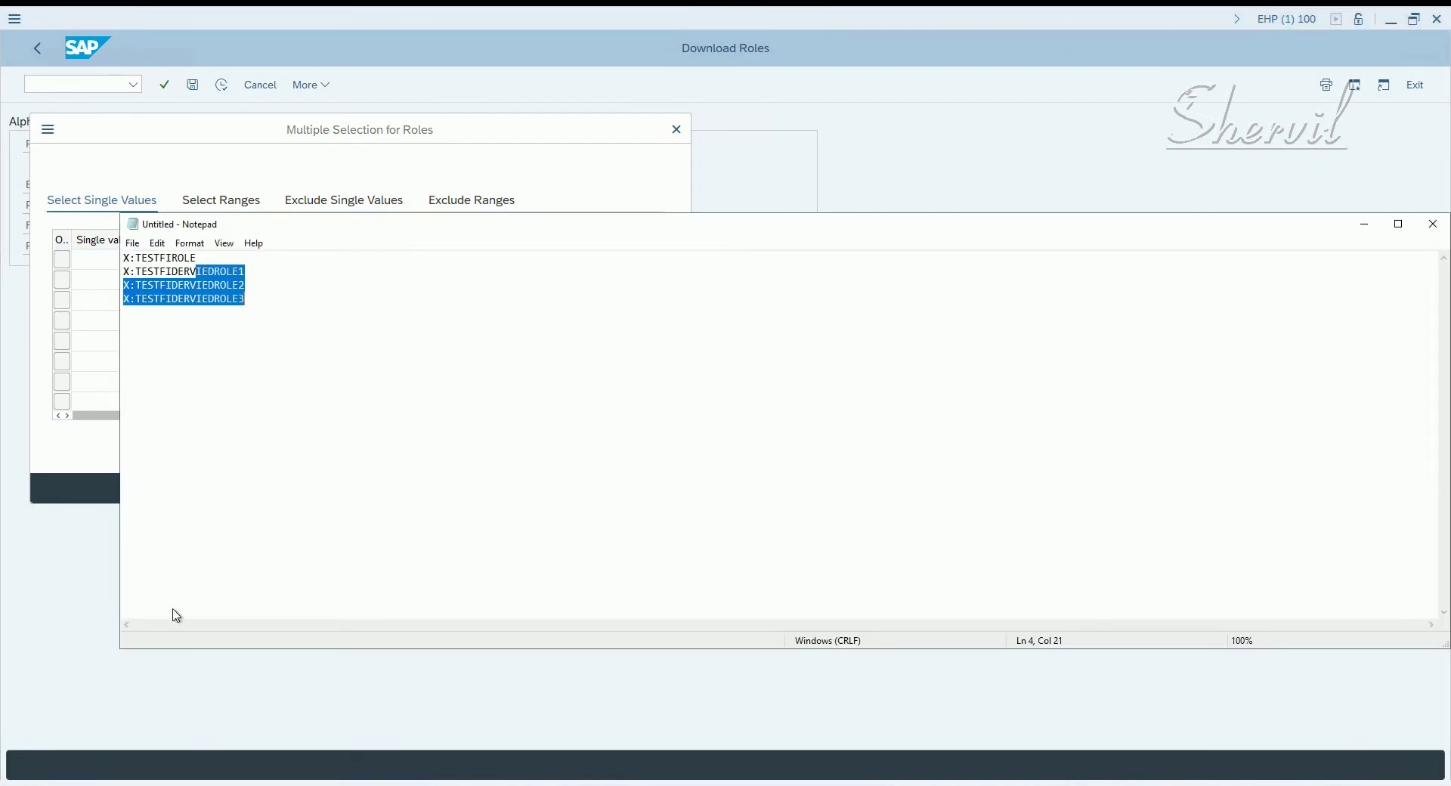
{"action": "left_click", "coordinate": [187, 339]}
{"action": "left_click_drag", "start_coordinate": [125, 258], "coordinate": [255, 301]}
{"action": "key", "text": "ctrl+c"}
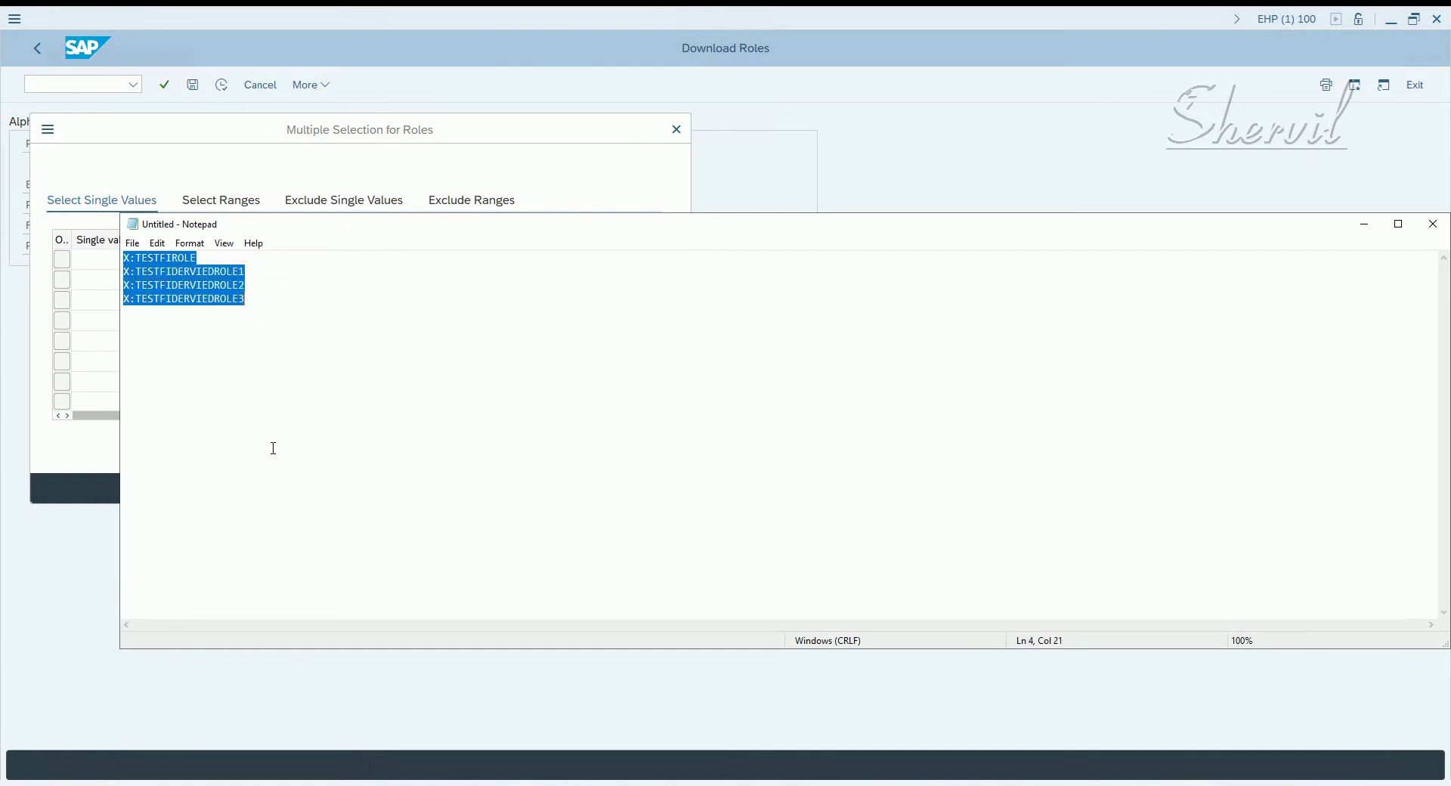
{"action": "left_click", "coordinate": [81, 265]}
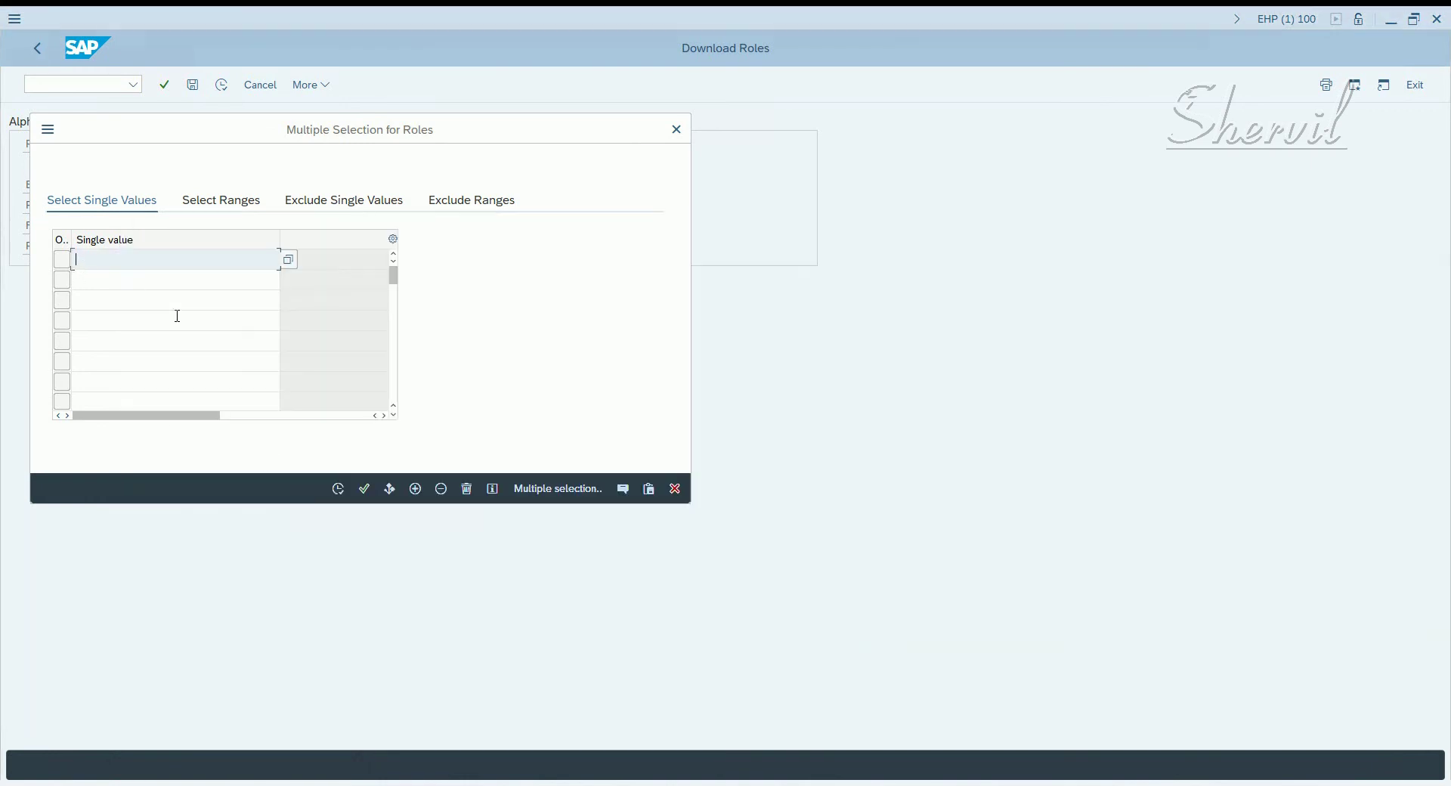
{"action": "key", "text": "ctrl+v"}
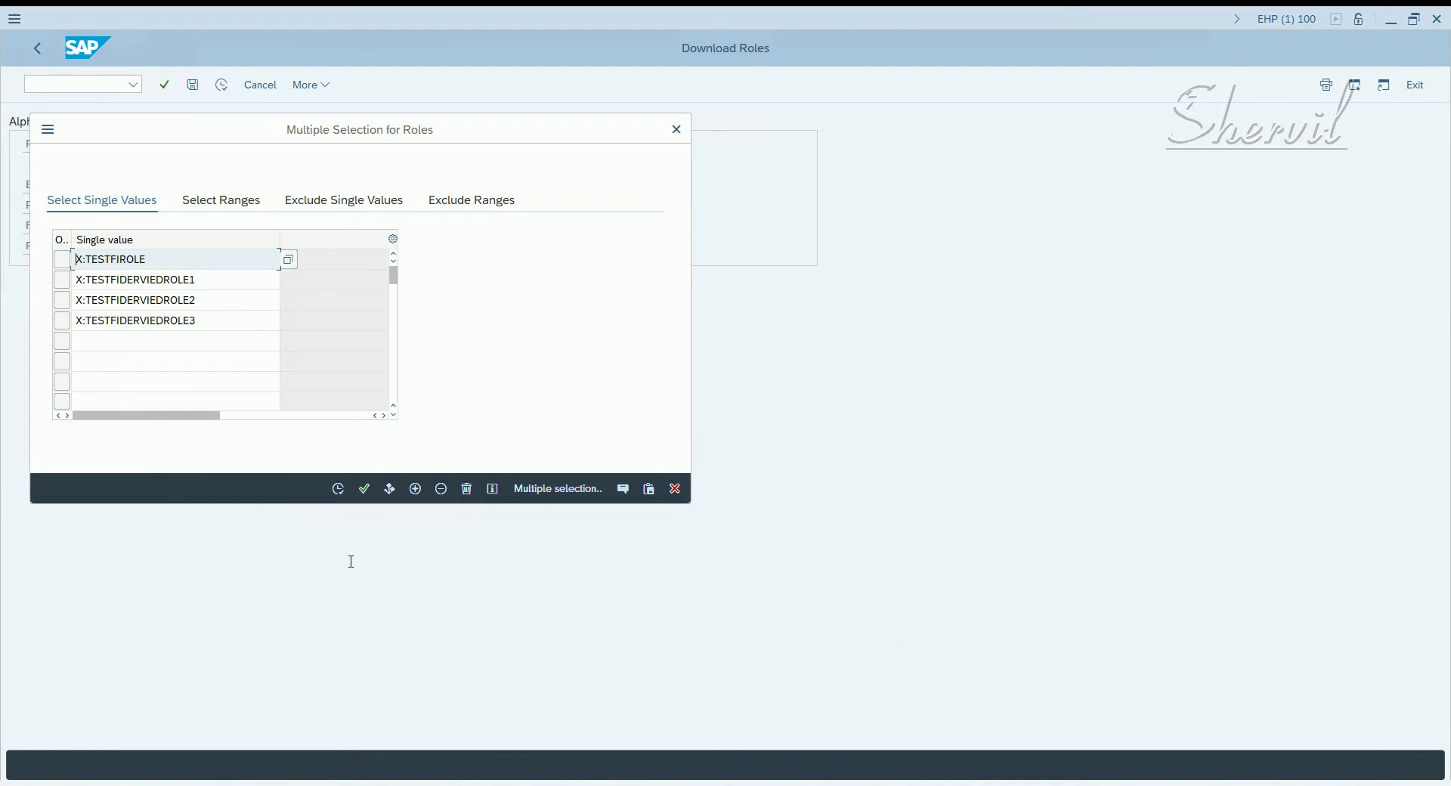
{"action": "left_click", "coordinate": [338, 490]}
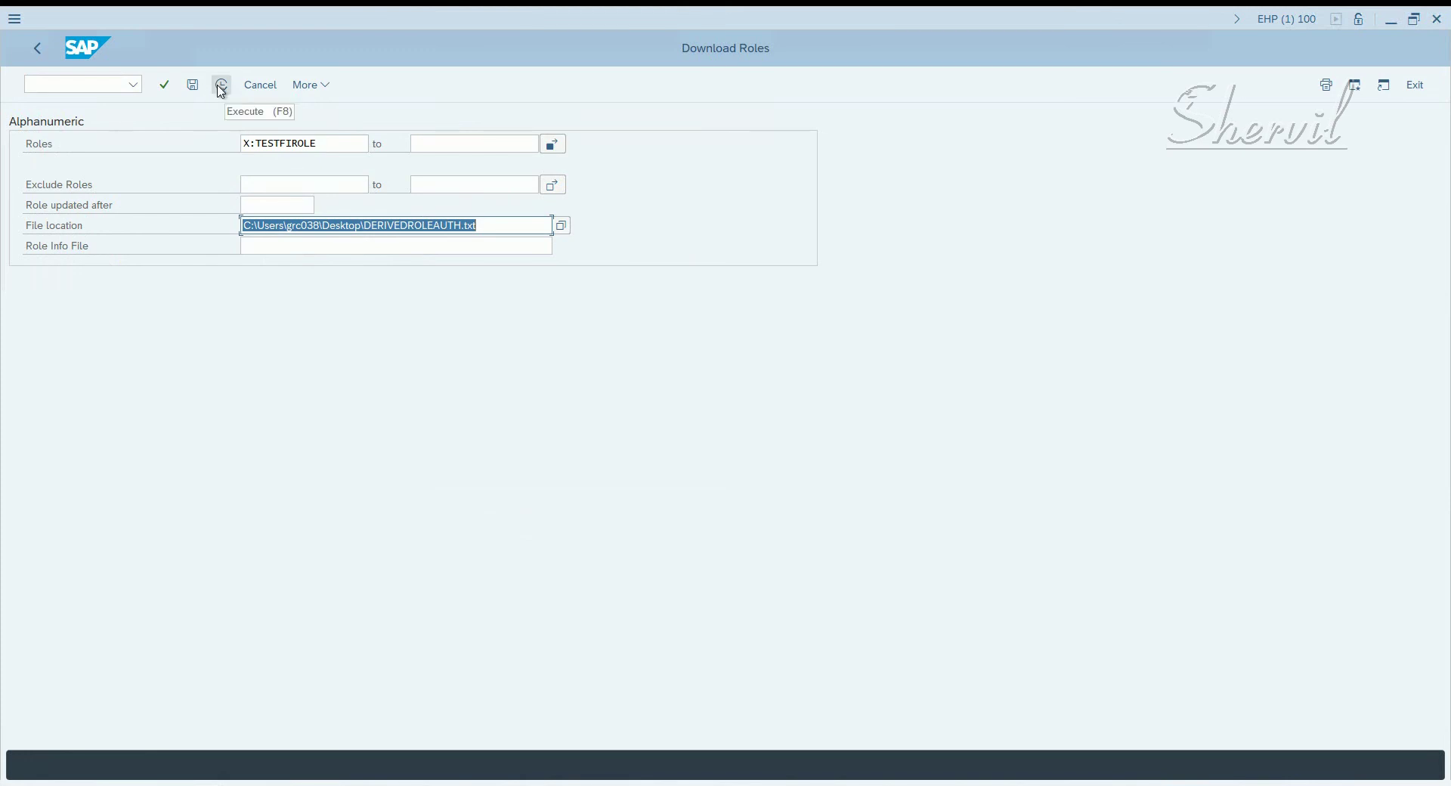
Execute the role download and allow SAP GUI to create DERIVEDROLEAUTH.txt on the Desktop.
{"action": "left_click", "coordinate": [220, 87]}
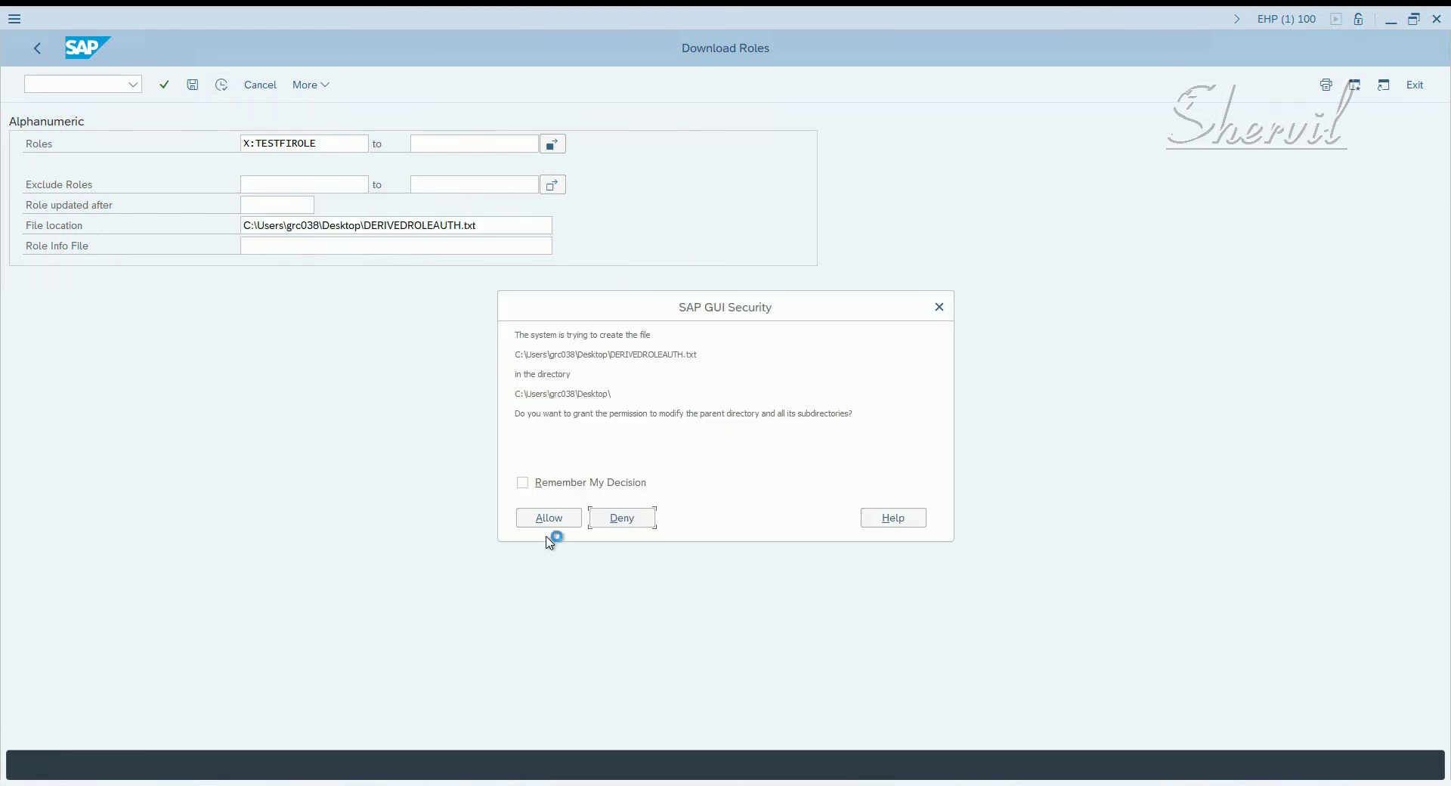
{"action": "left_click", "coordinate": [548, 519]}
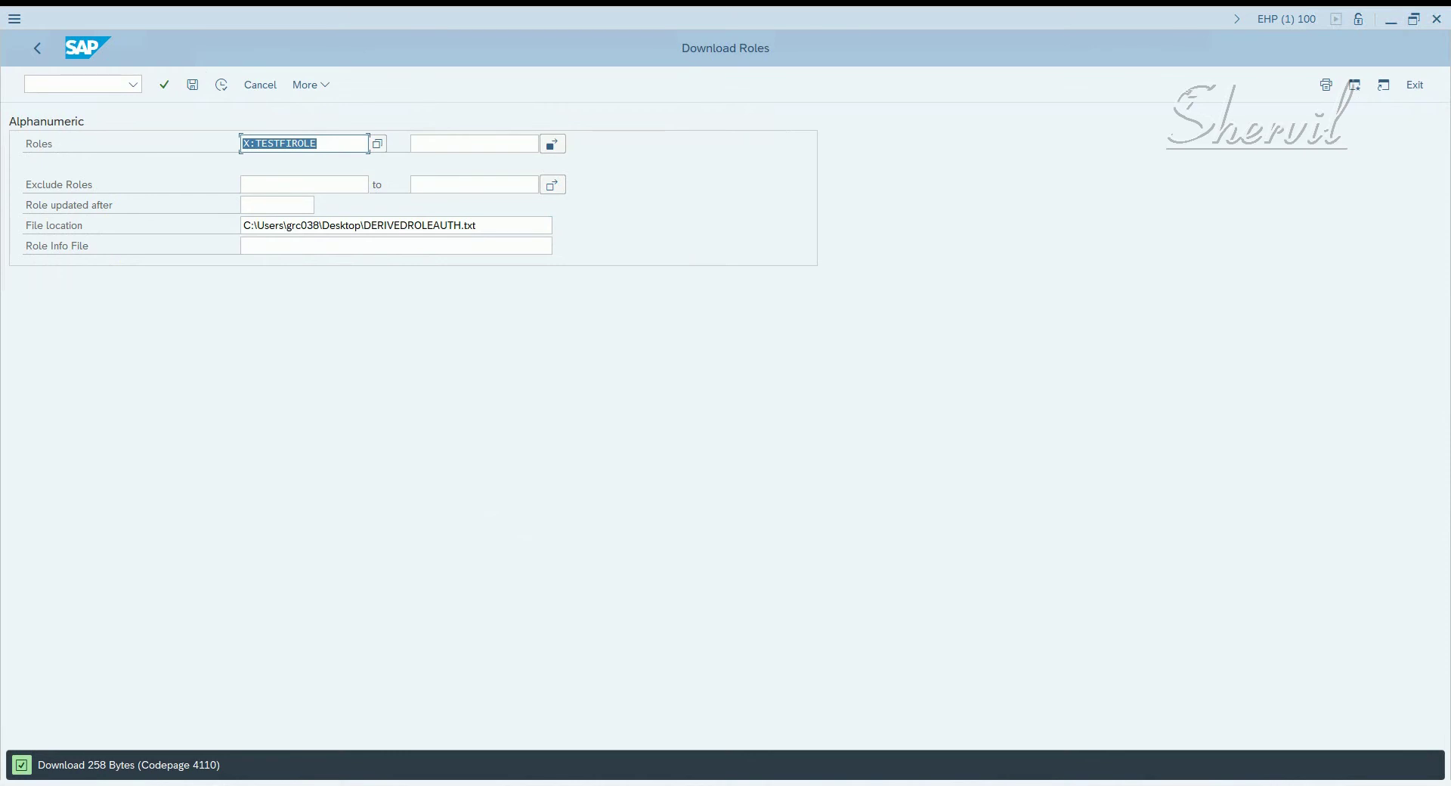
Open the DERIVEDROLEAUTH text file from the desktop, maximize it and examine the authorization entries of X:TESTFIDERVIEDROLE1.
{"action": "key", "text": "super+d"}
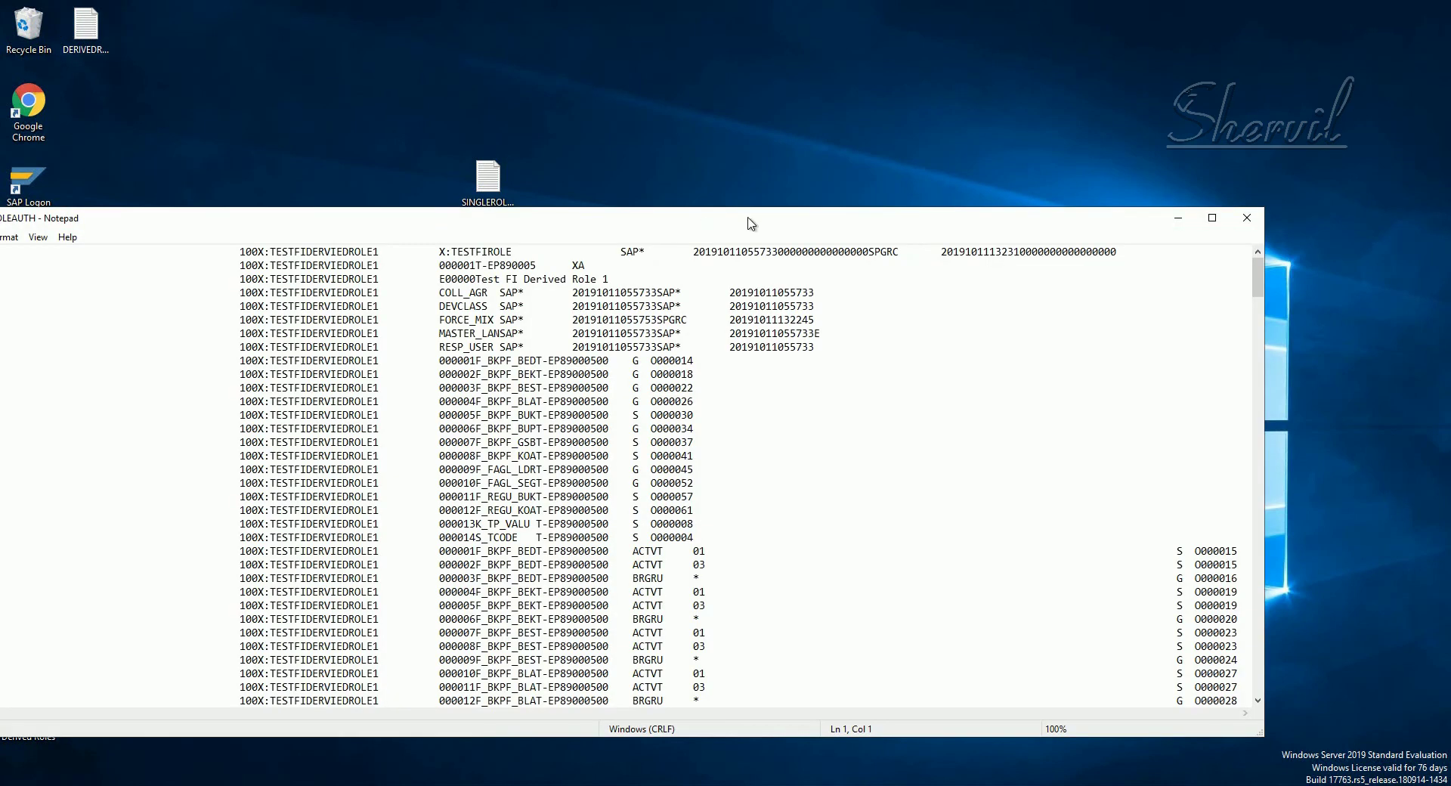
{"action": "double_click", "coordinate": [751, 224]}
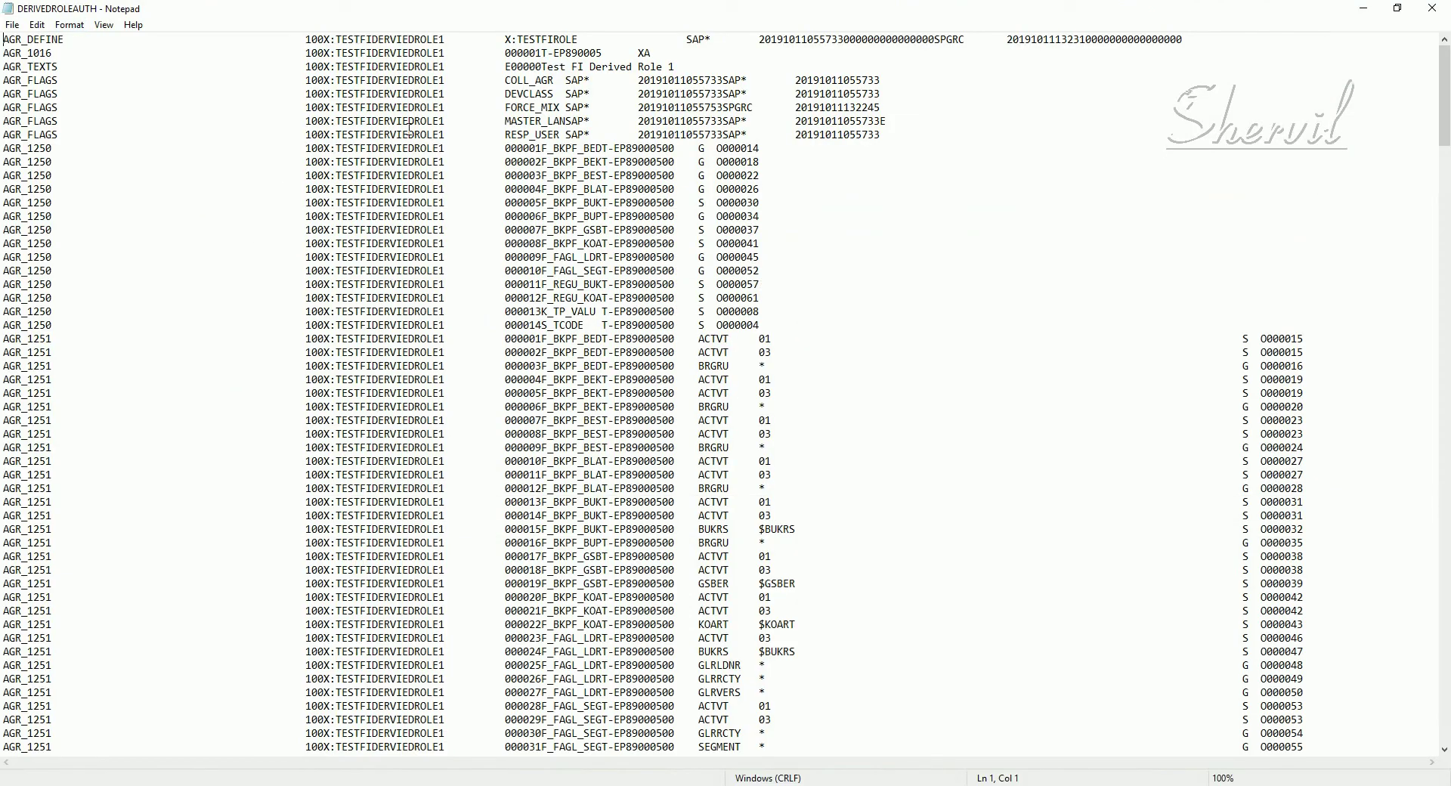
{"action": "scroll", "coordinate": [408, 101], "scroll_direction": "down", "scroll_amount": 3}
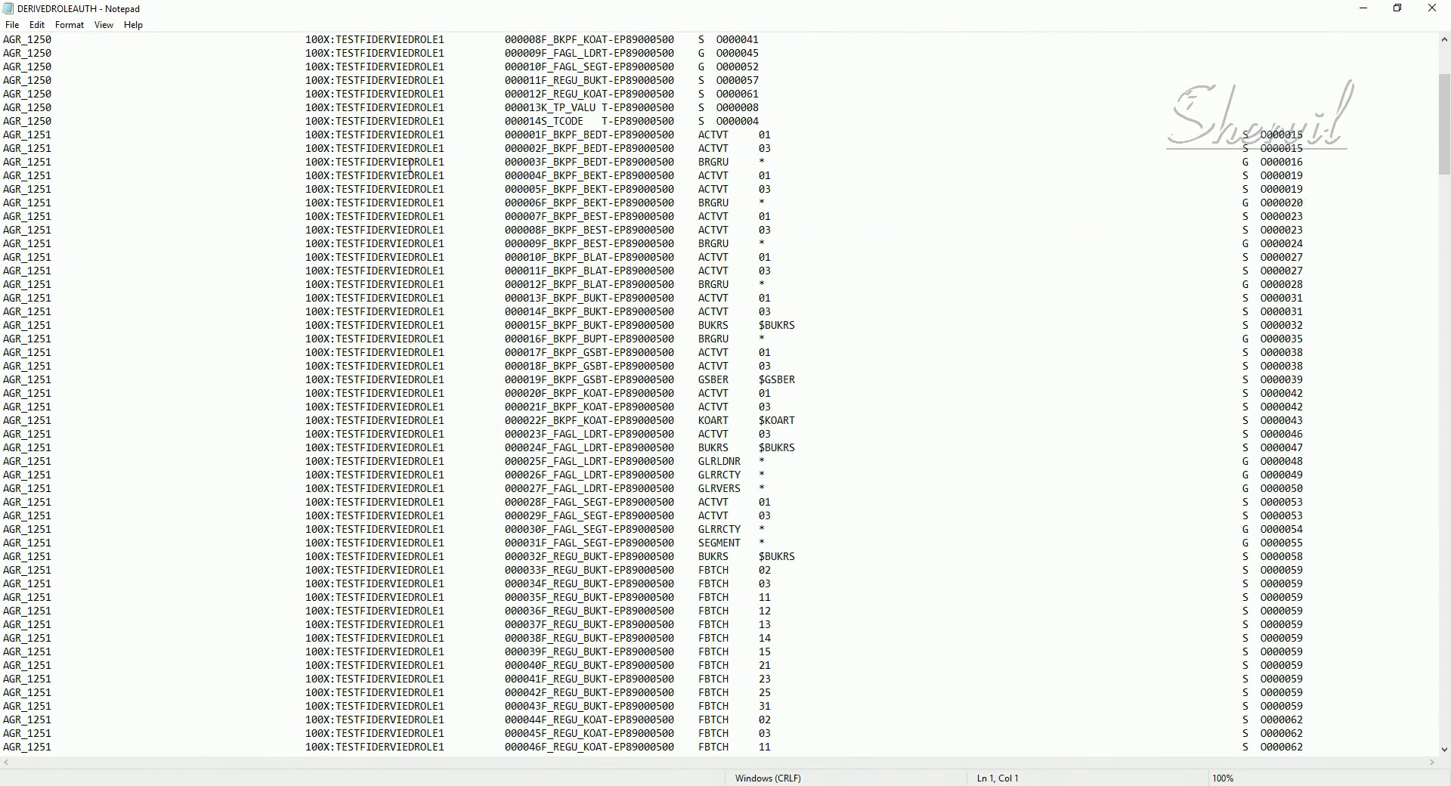
{"action": "scroll", "coordinate": [411, 163], "scroll_direction": "up", "scroll_amount": 3}
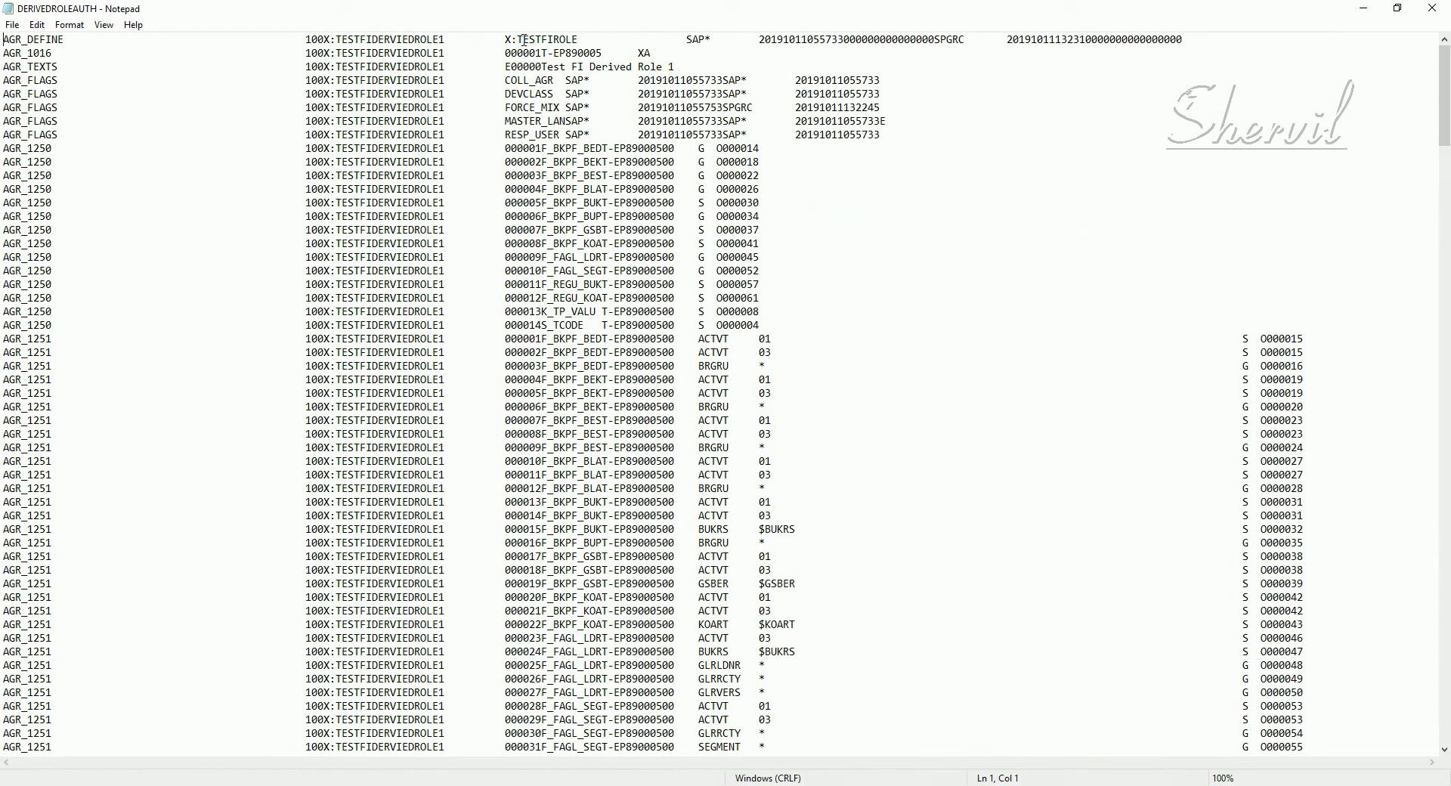
{"action": "left_click_drag", "start_coordinate": [528, 40], "coordinate": [572, 53]}
{"action": "scroll", "coordinate": [588, 210], "scroll_direction": "down", "scroll_amount": 20}
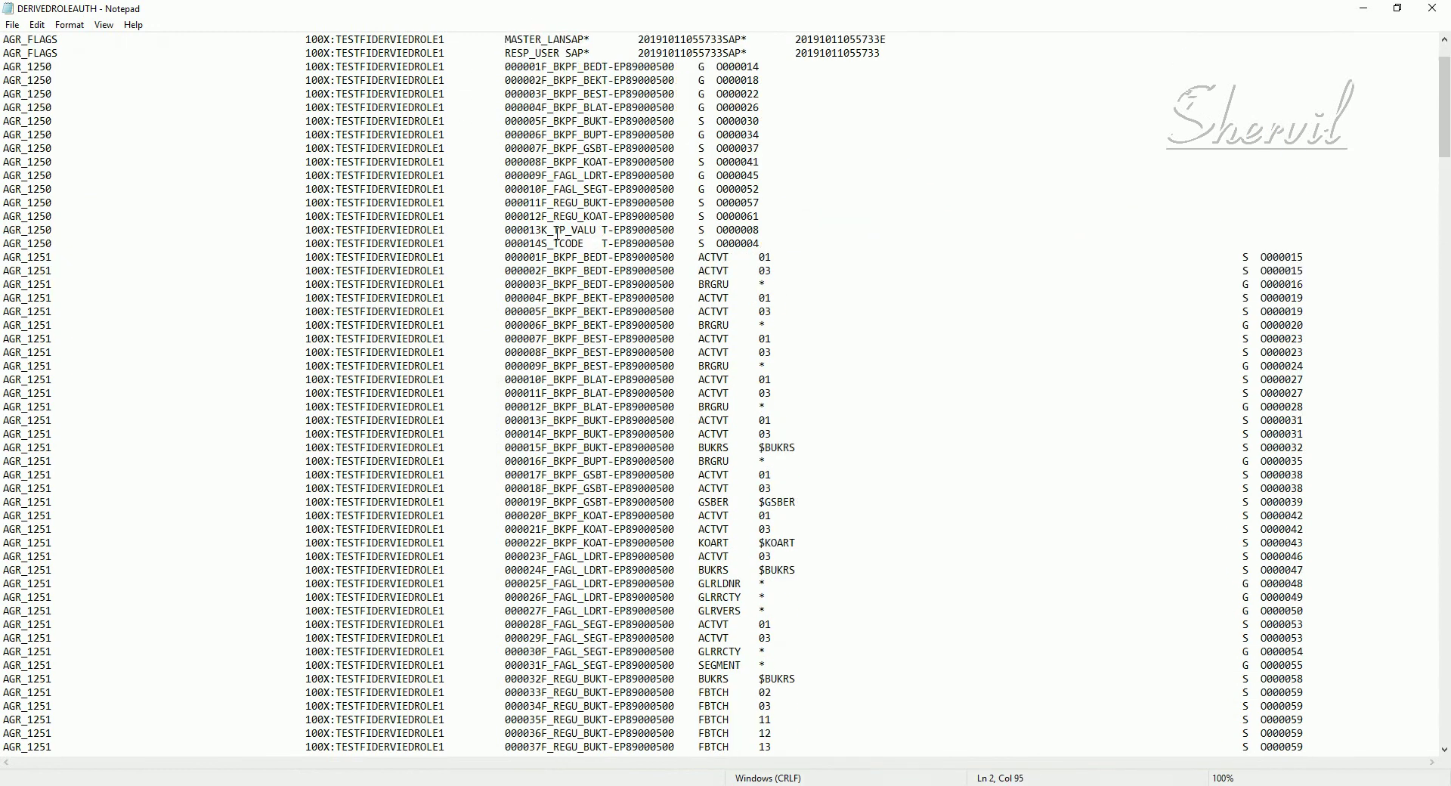
Examine the authorization entries of X:TESTFIDERVIEDROLE2 and X:TESTFIDERVIEDROLE3 in the text file, and close it.
{"action": "scroll", "coordinate": [426, 325], "scroll_direction": "down", "scroll_amount": 7}
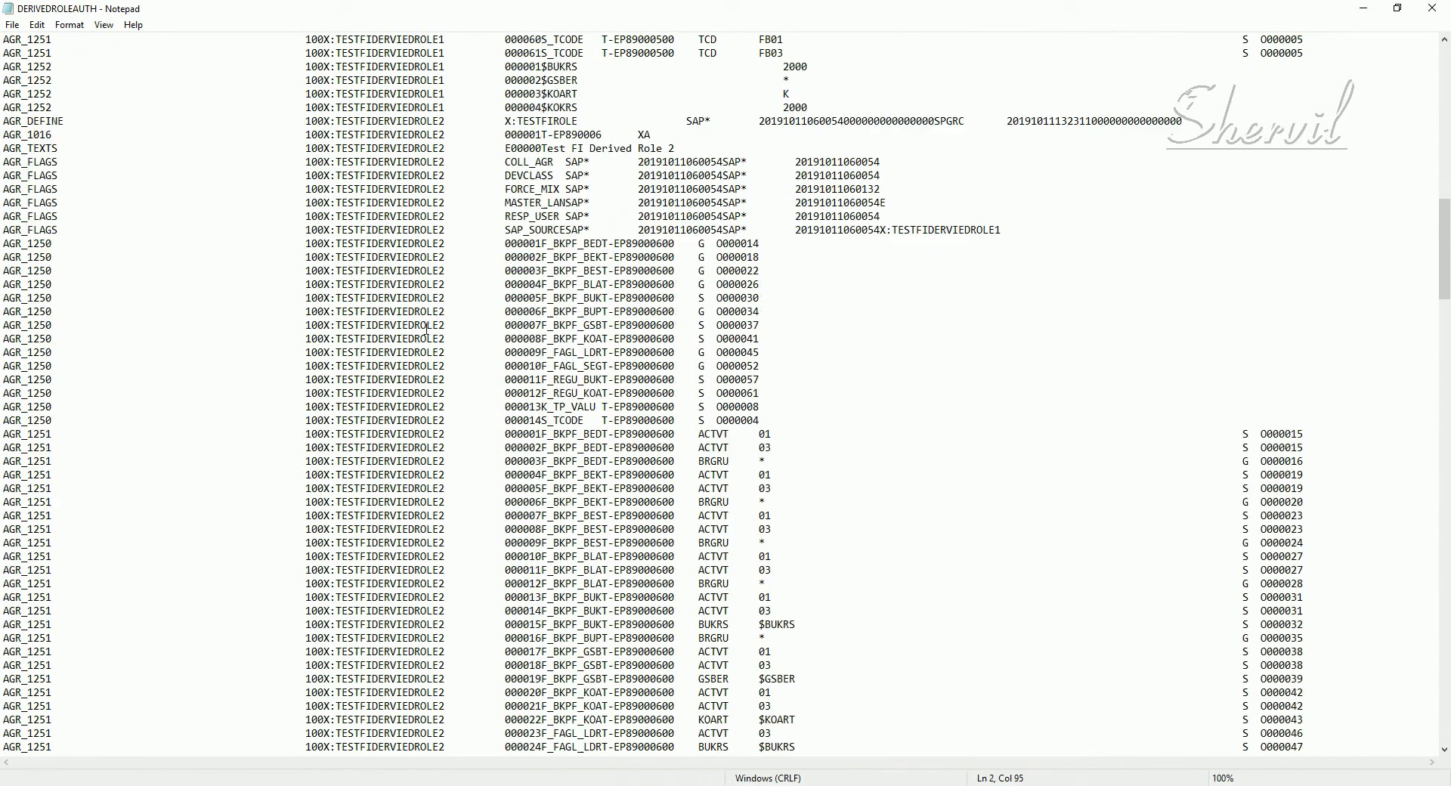
{"action": "left_click_drag", "start_coordinate": [362, 352], "coordinate": [423, 368]}
{"action": "scroll", "coordinate": [421, 383], "scroll_direction": "down", "scroll_amount": 8}
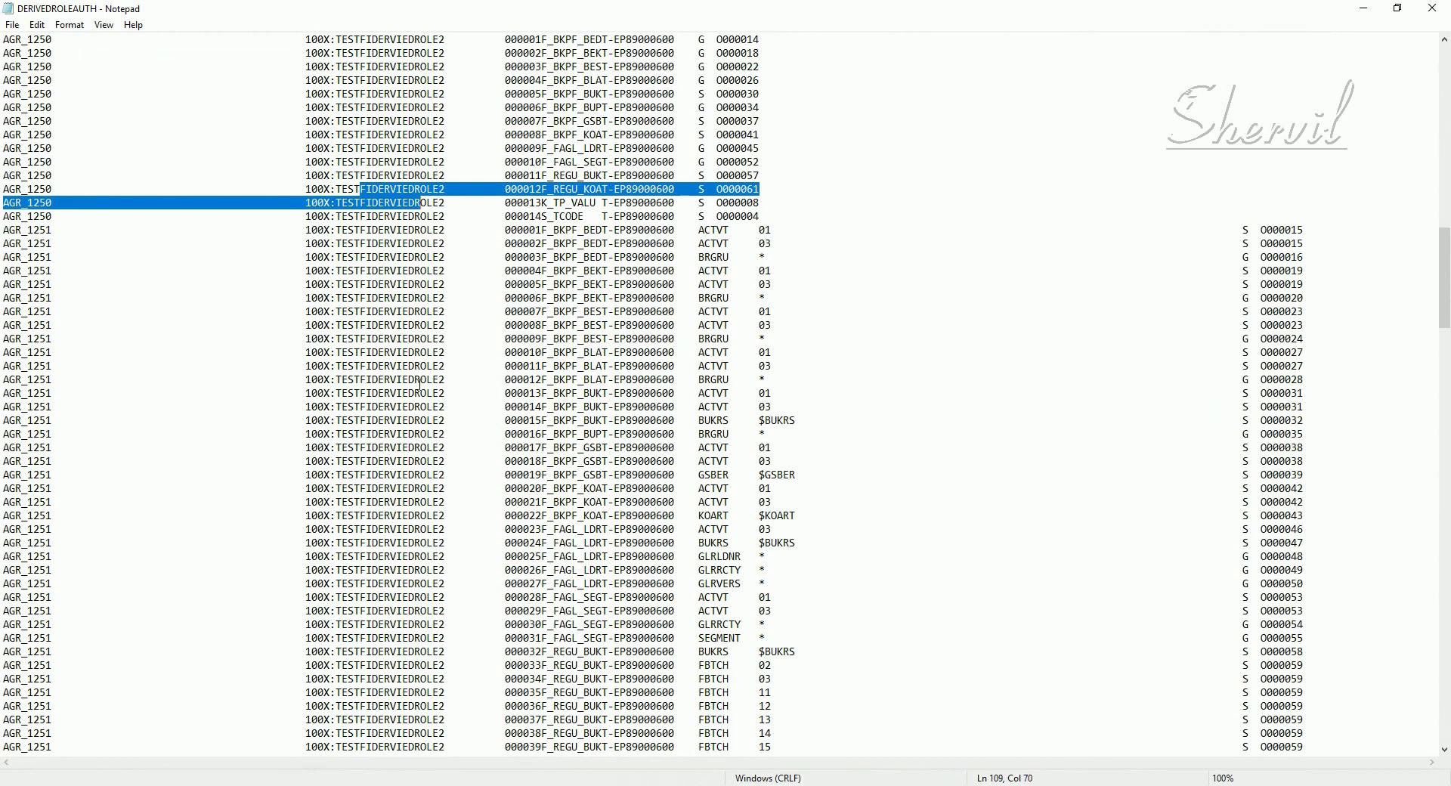
{"action": "scroll", "coordinate": [425, 337], "scroll_direction": "up", "scroll_amount": 5}
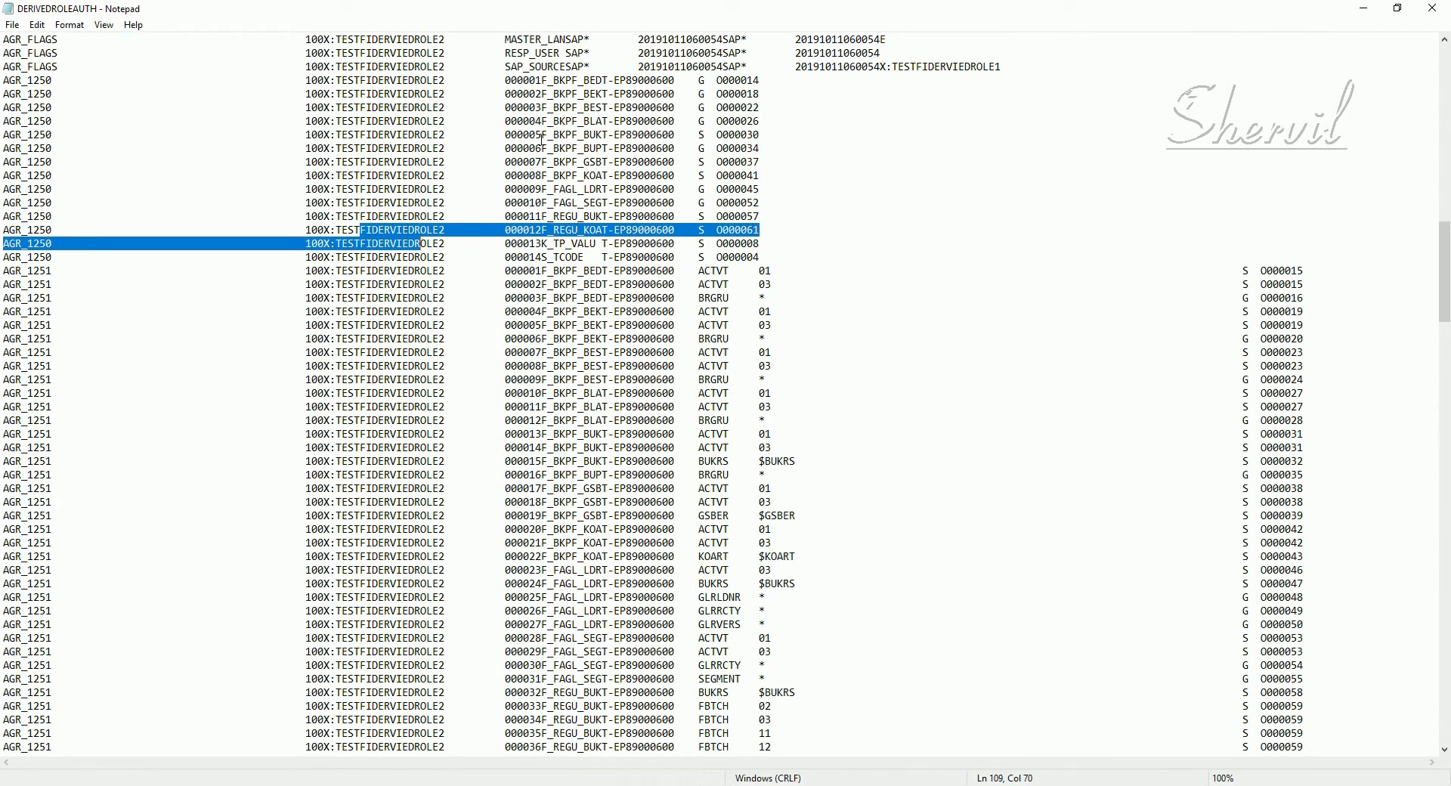
{"action": "scroll", "coordinate": [542, 139], "scroll_direction": "up", "scroll_amount": 5}
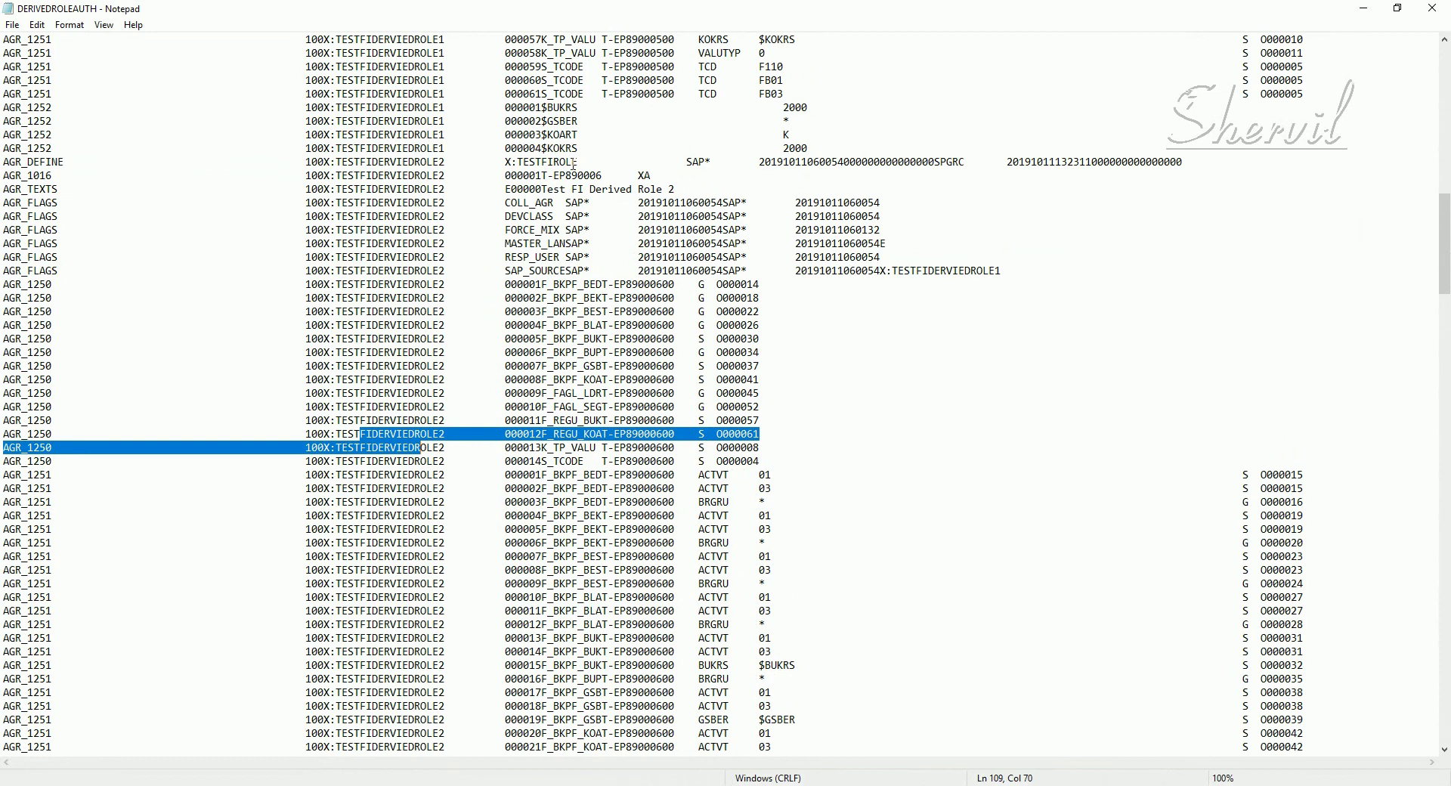
{"action": "left_click_drag", "start_coordinate": [578, 162], "coordinate": [428, 150]}
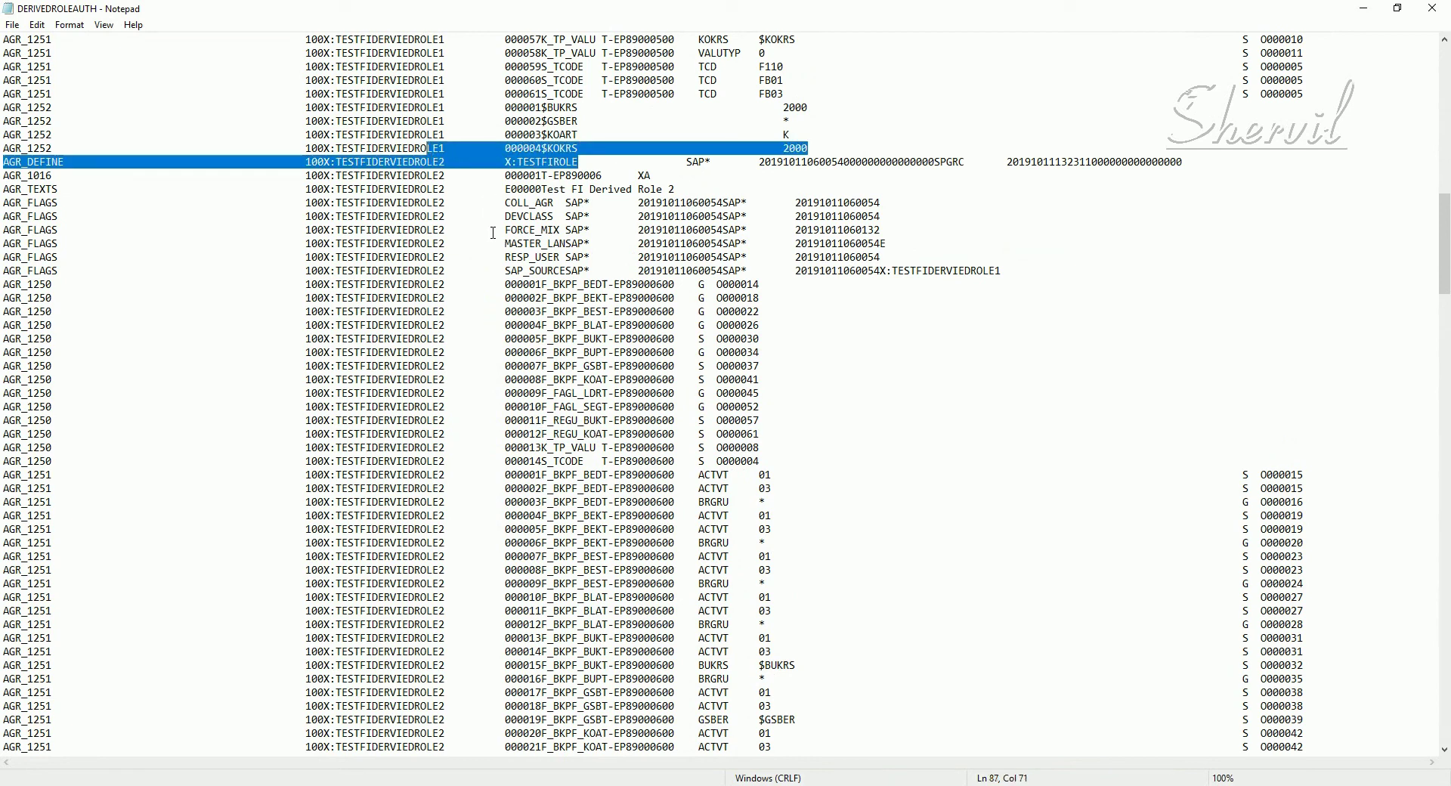
{"action": "scroll", "coordinate": [493, 233], "scroll_direction": "down", "scroll_amount": 20}
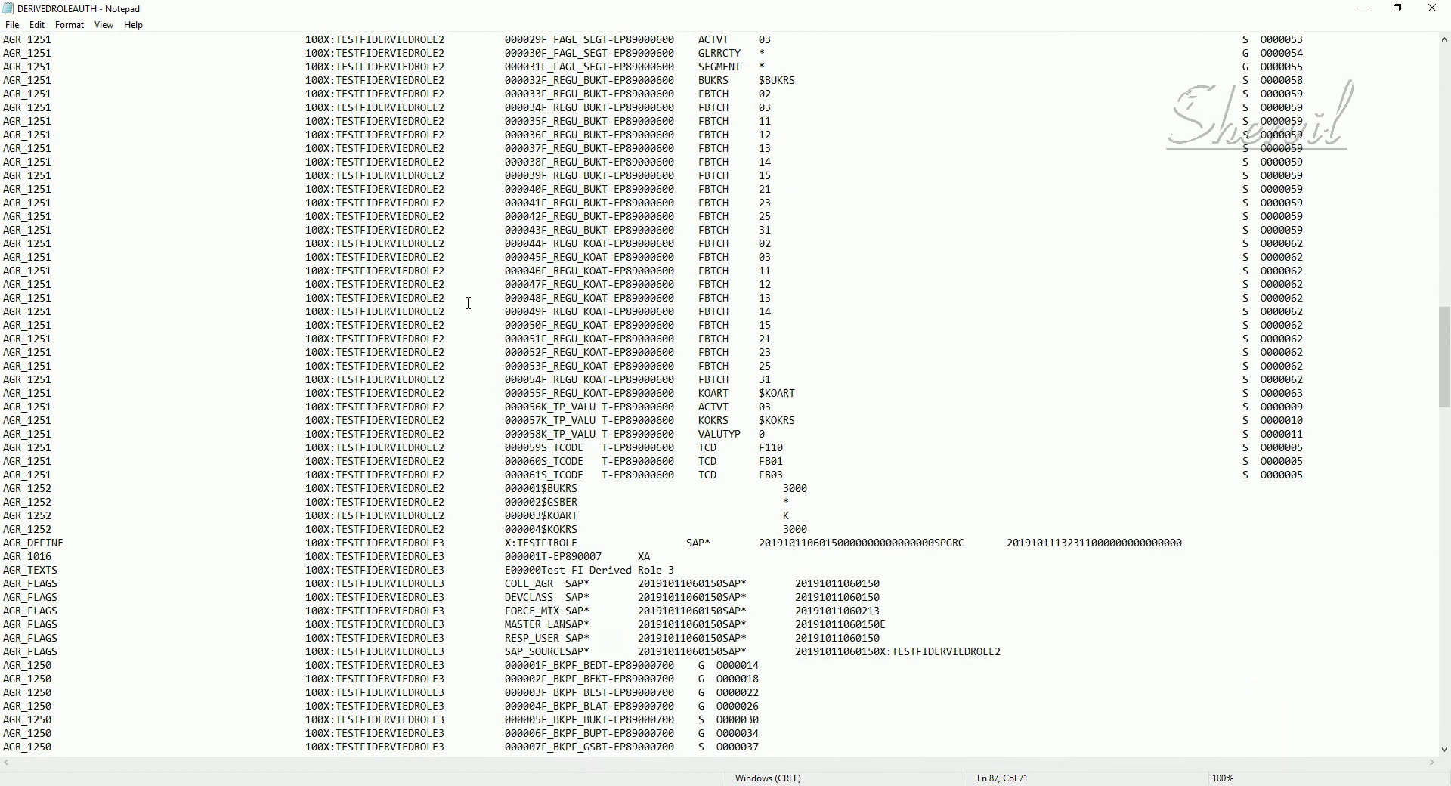
{"action": "scroll", "coordinate": [469, 303], "scroll_direction": "down", "scroll_amount": 8}
{"action": "left_click", "coordinate": [420, 462]}
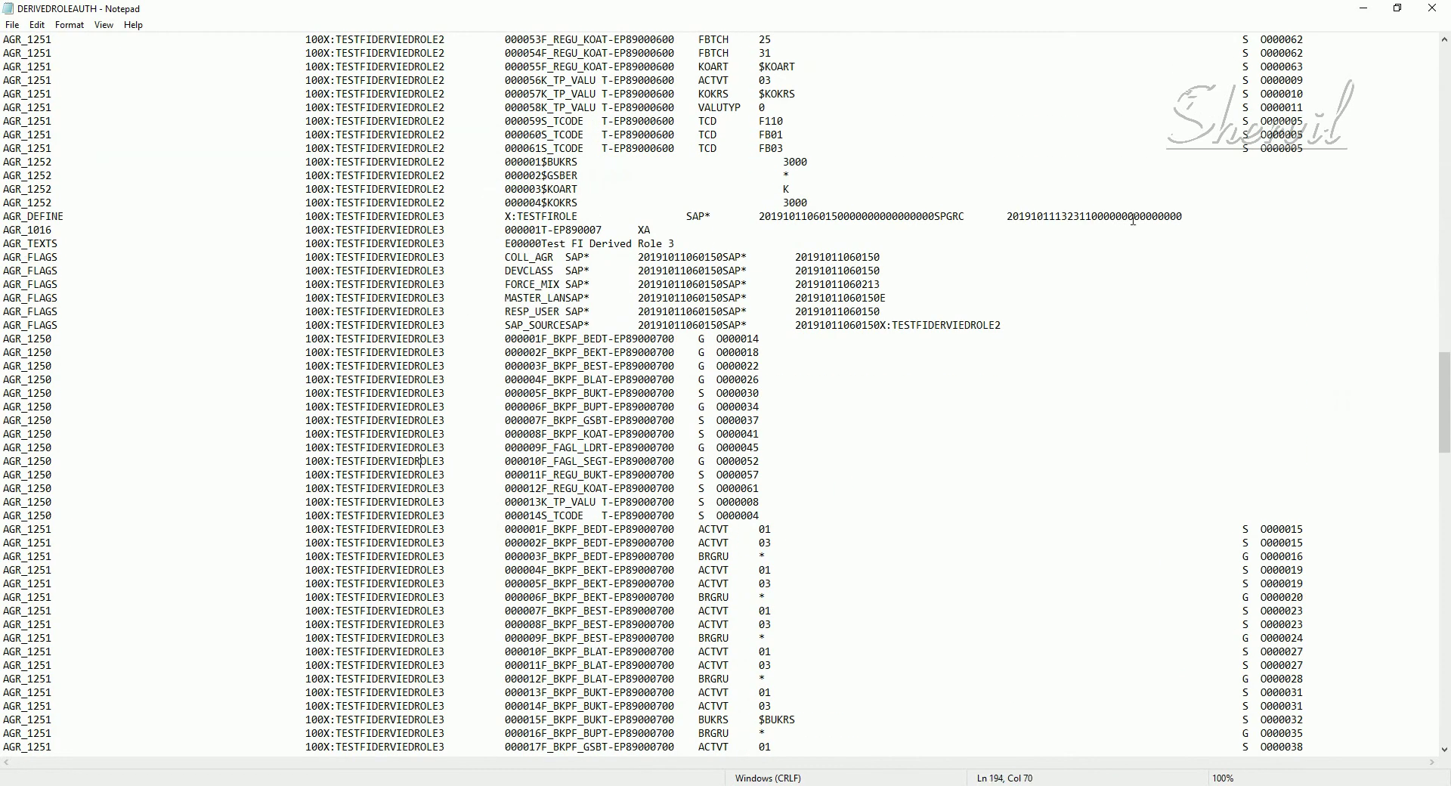
{"action": "left_click", "coordinate": [1431, 8]}
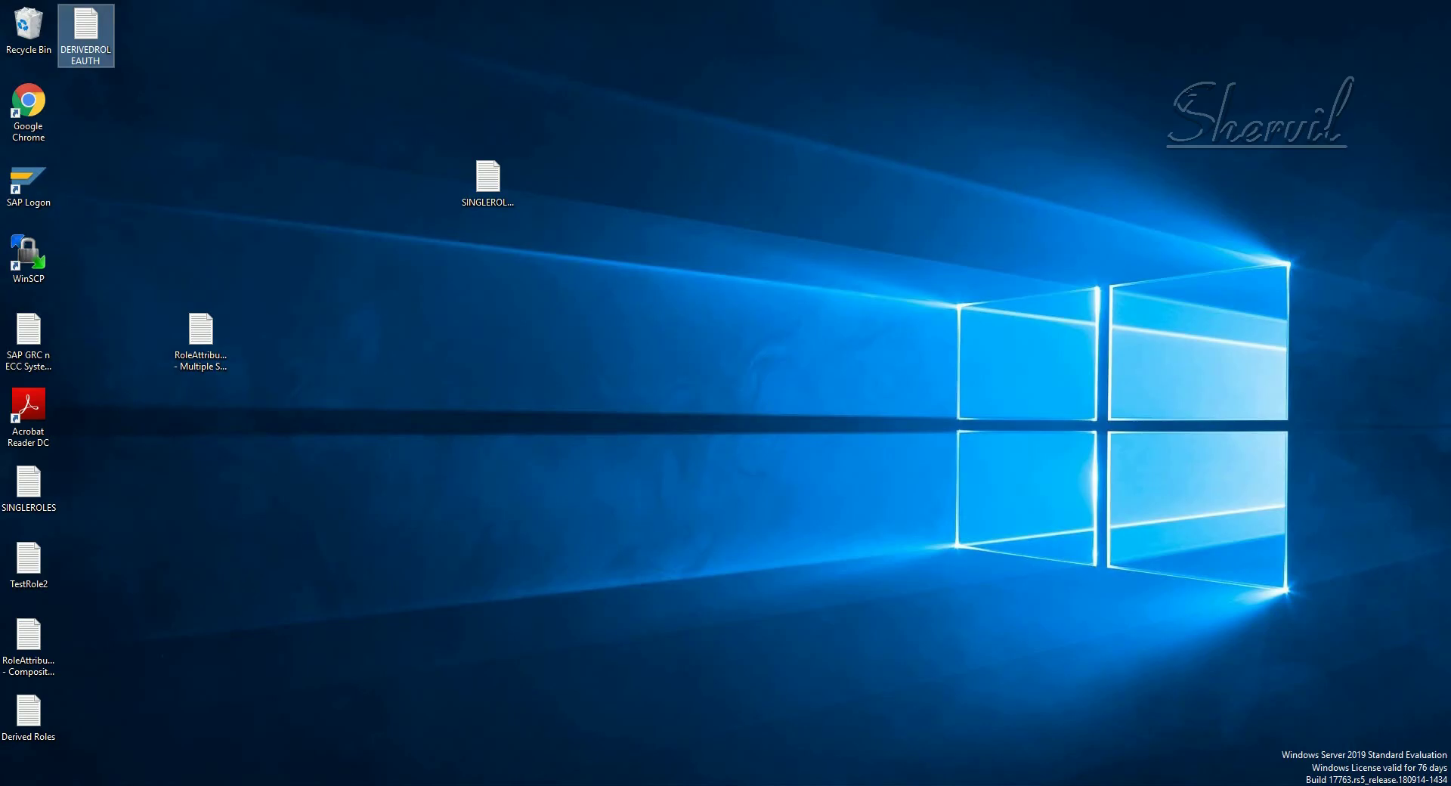
Switch to Internet Explorer and close the already open Role Import window to return to Access Management.
{"action": "mouse_move", "coordinate": [246, 785]}
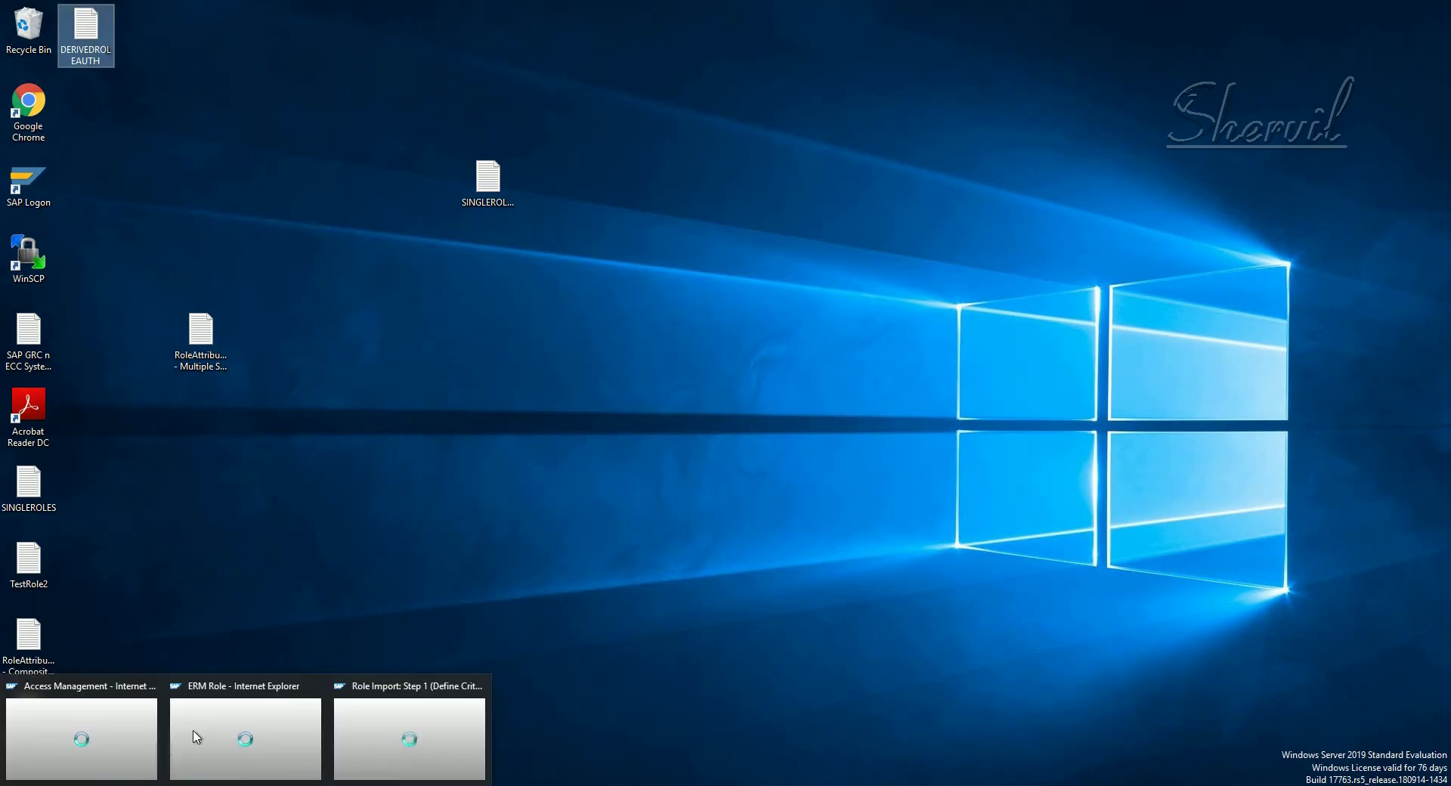
{"action": "mouse_move", "coordinate": [135, 741]}
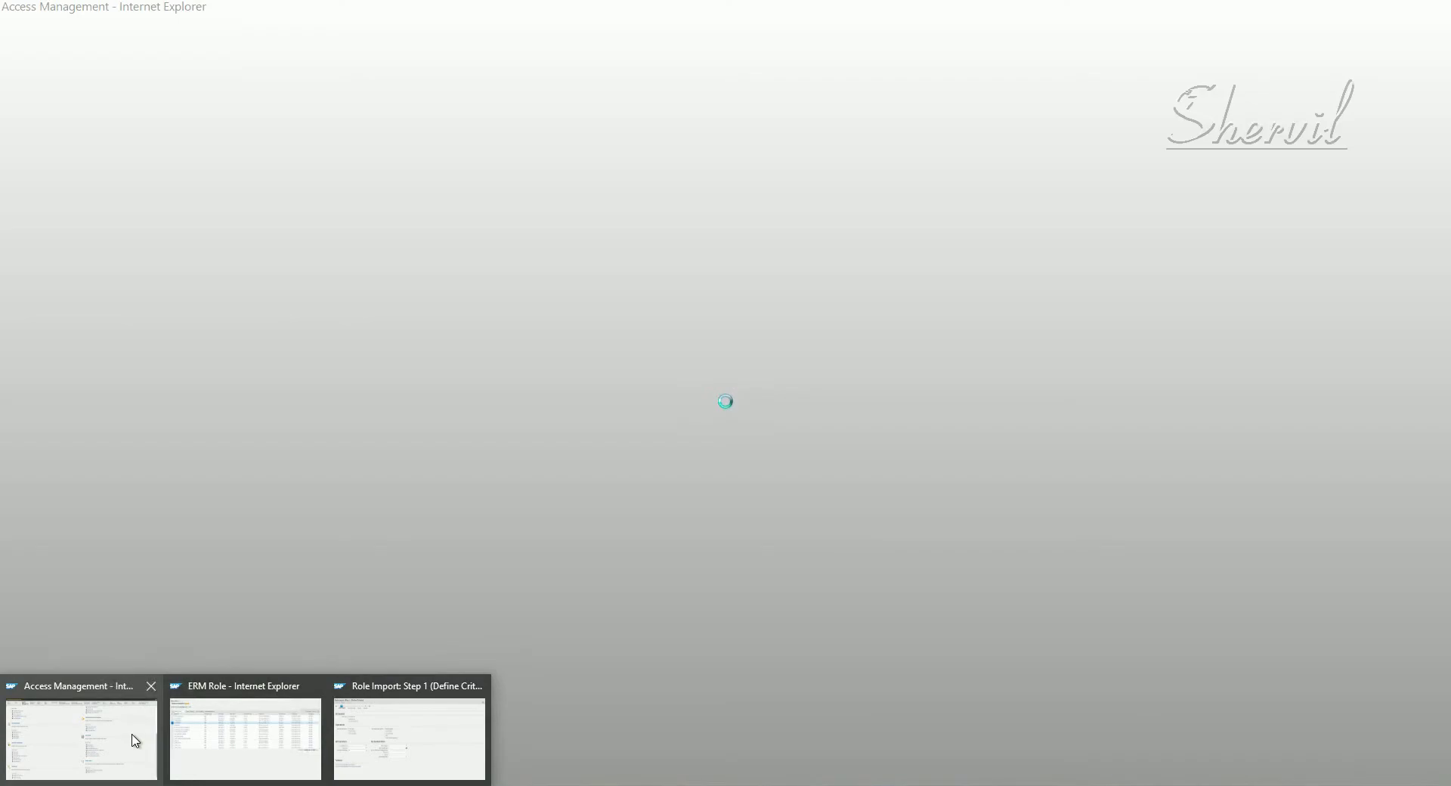
{"action": "left_click", "coordinate": [373, 696]}
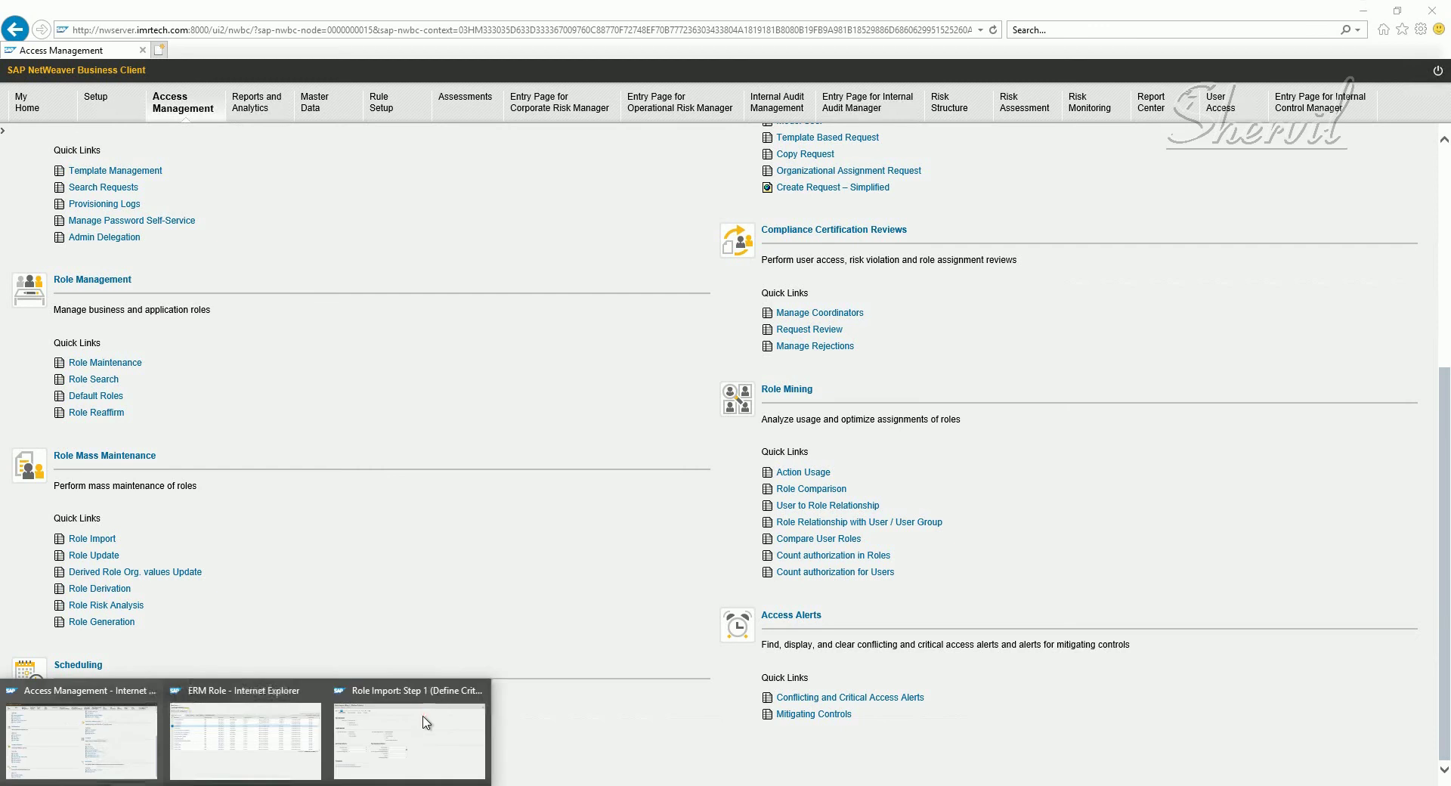
{"action": "left_click", "coordinate": [425, 719]}
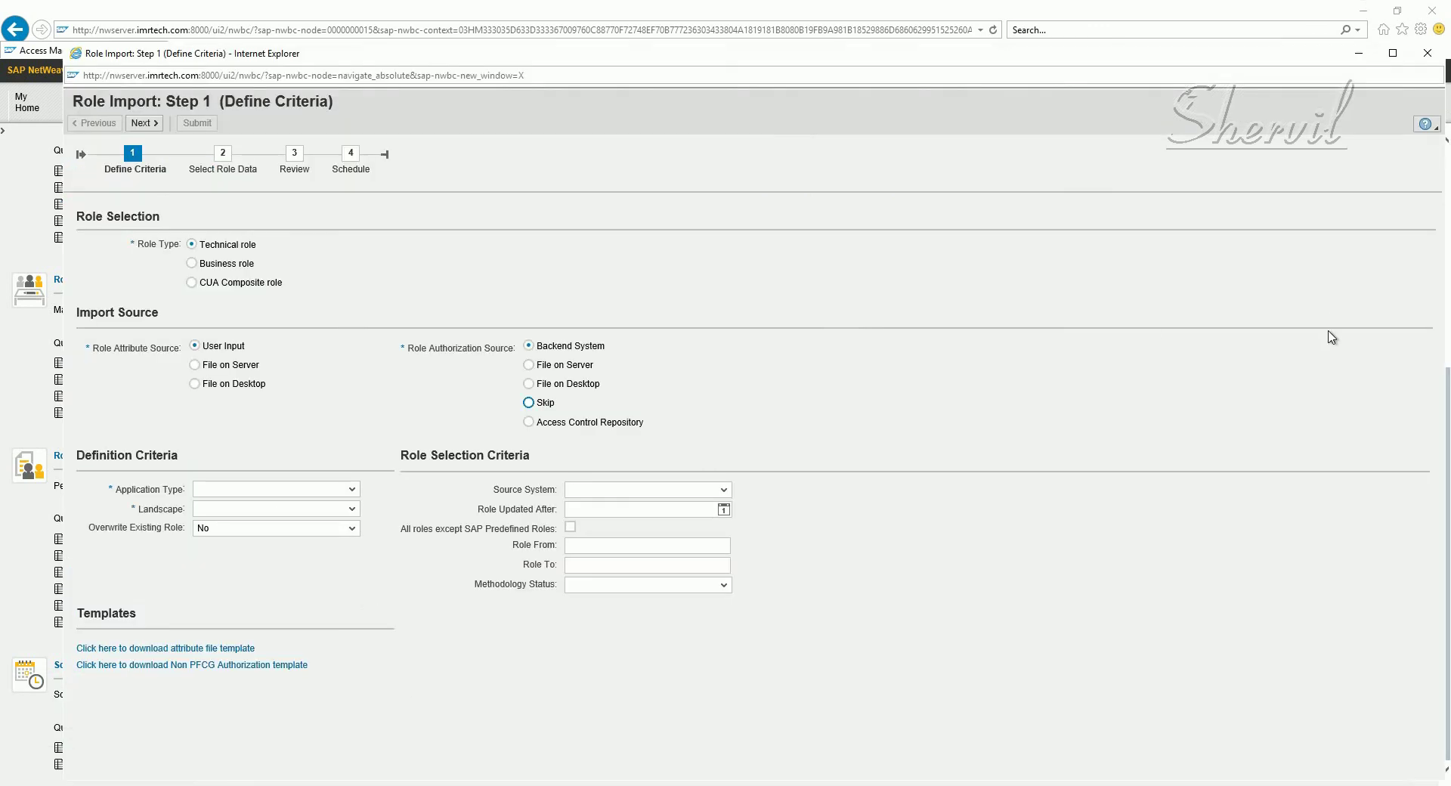
{"action": "left_click", "coordinate": [1395, 54]}
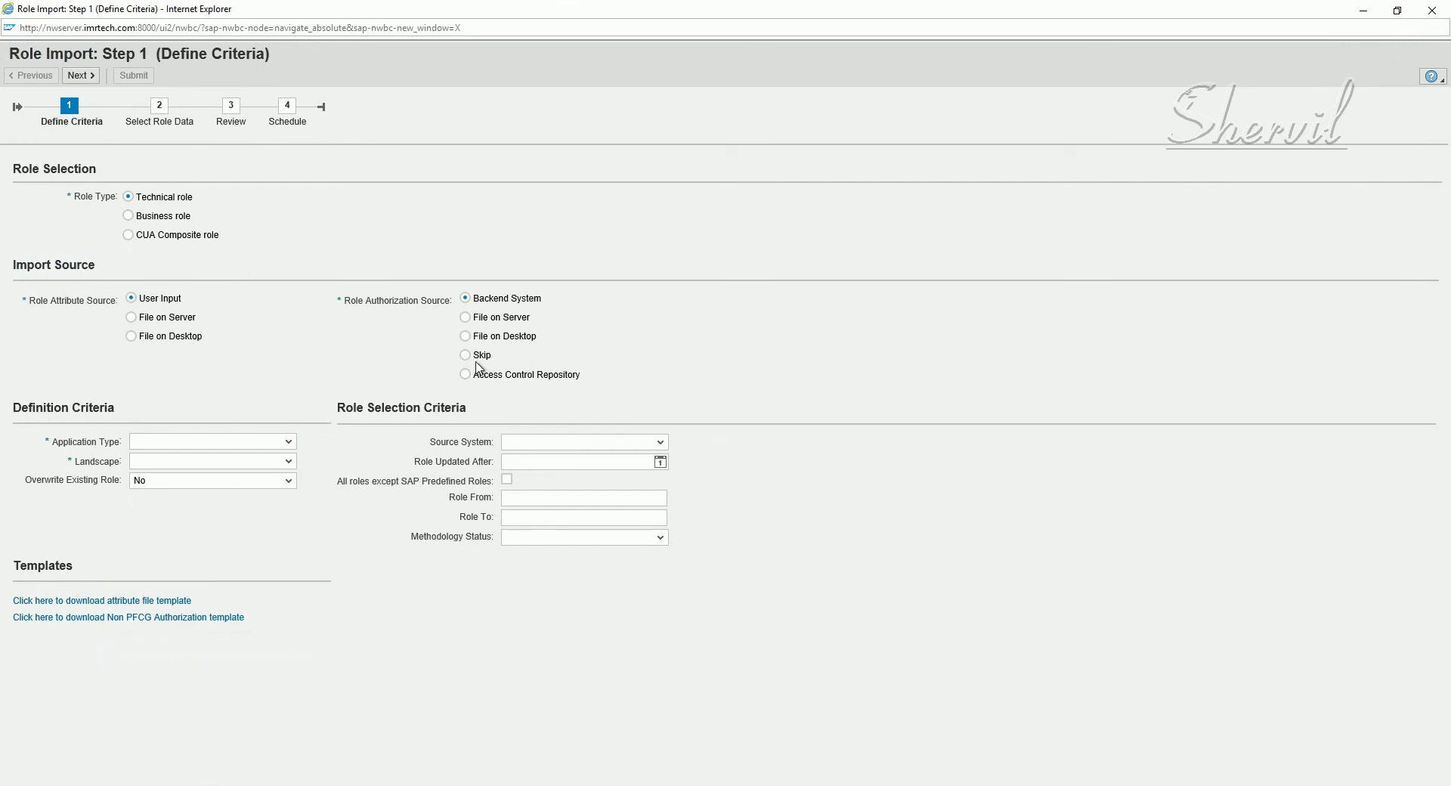
{"action": "left_click", "coordinate": [167, 342]}
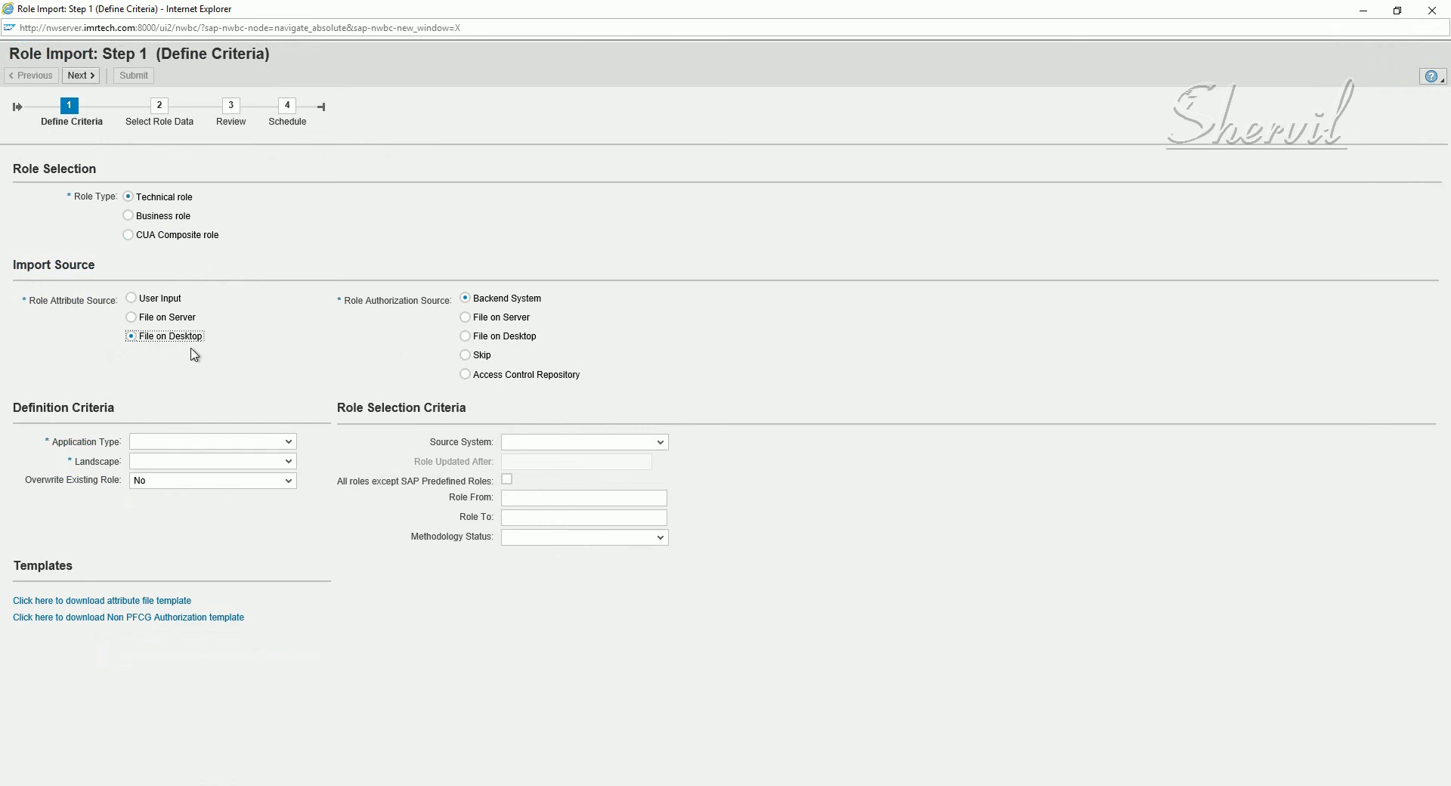
{"action": "left_click", "coordinate": [1429, 14]}
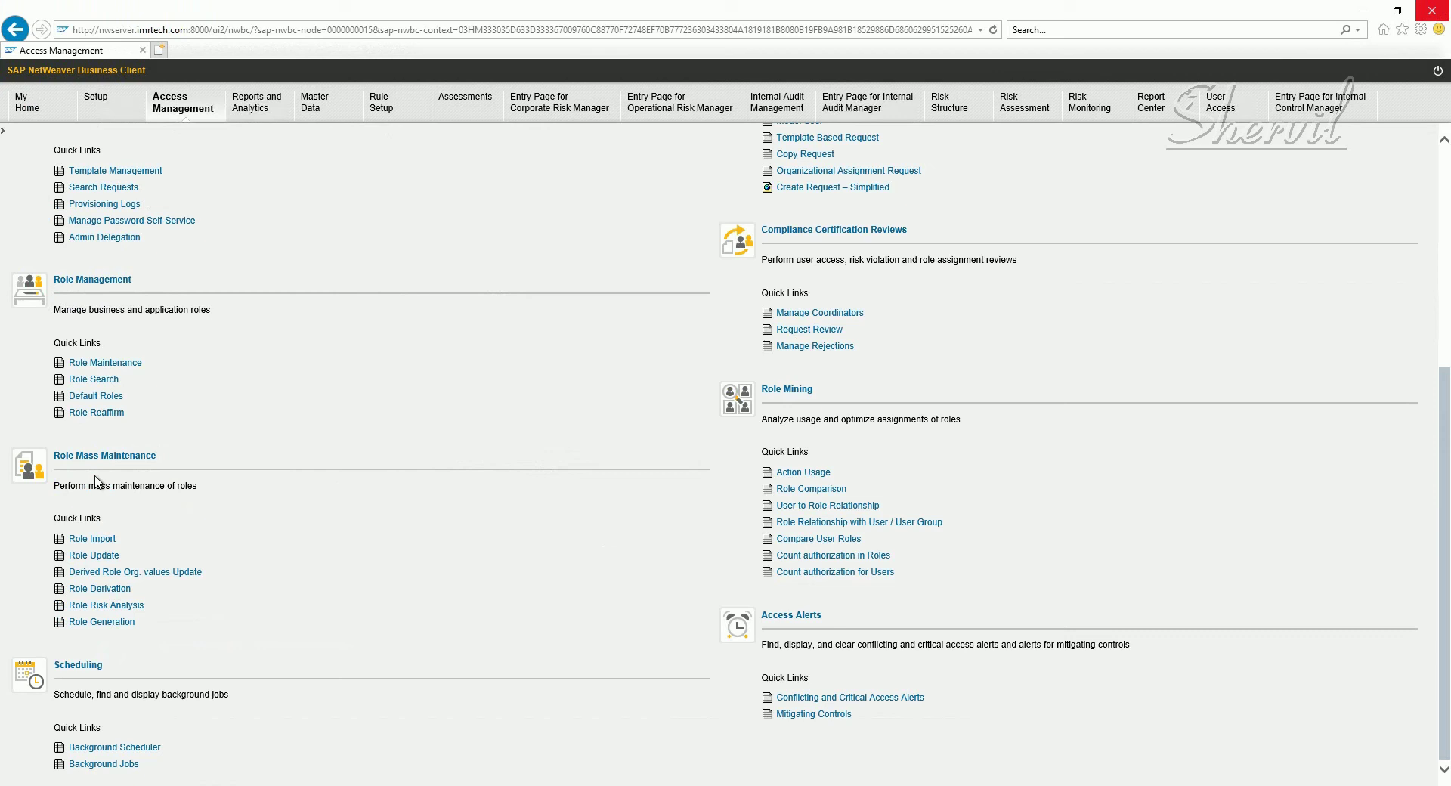
Start a new Role Import in a maximized window, with File on Desktop as both role attribute source and role authorization source.
{"action": "left_click", "coordinate": [89, 538]}
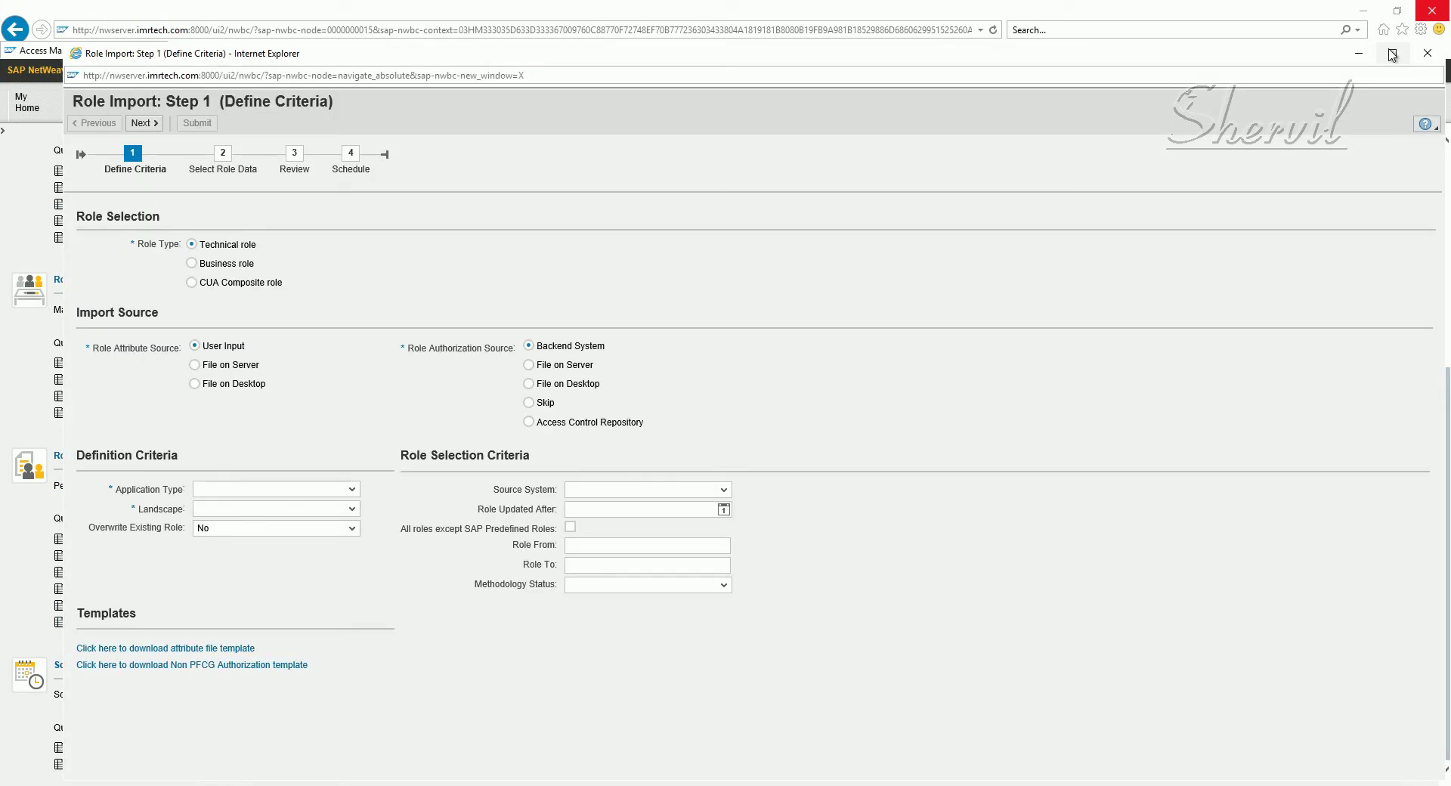
{"action": "left_click", "coordinate": [1392, 53]}
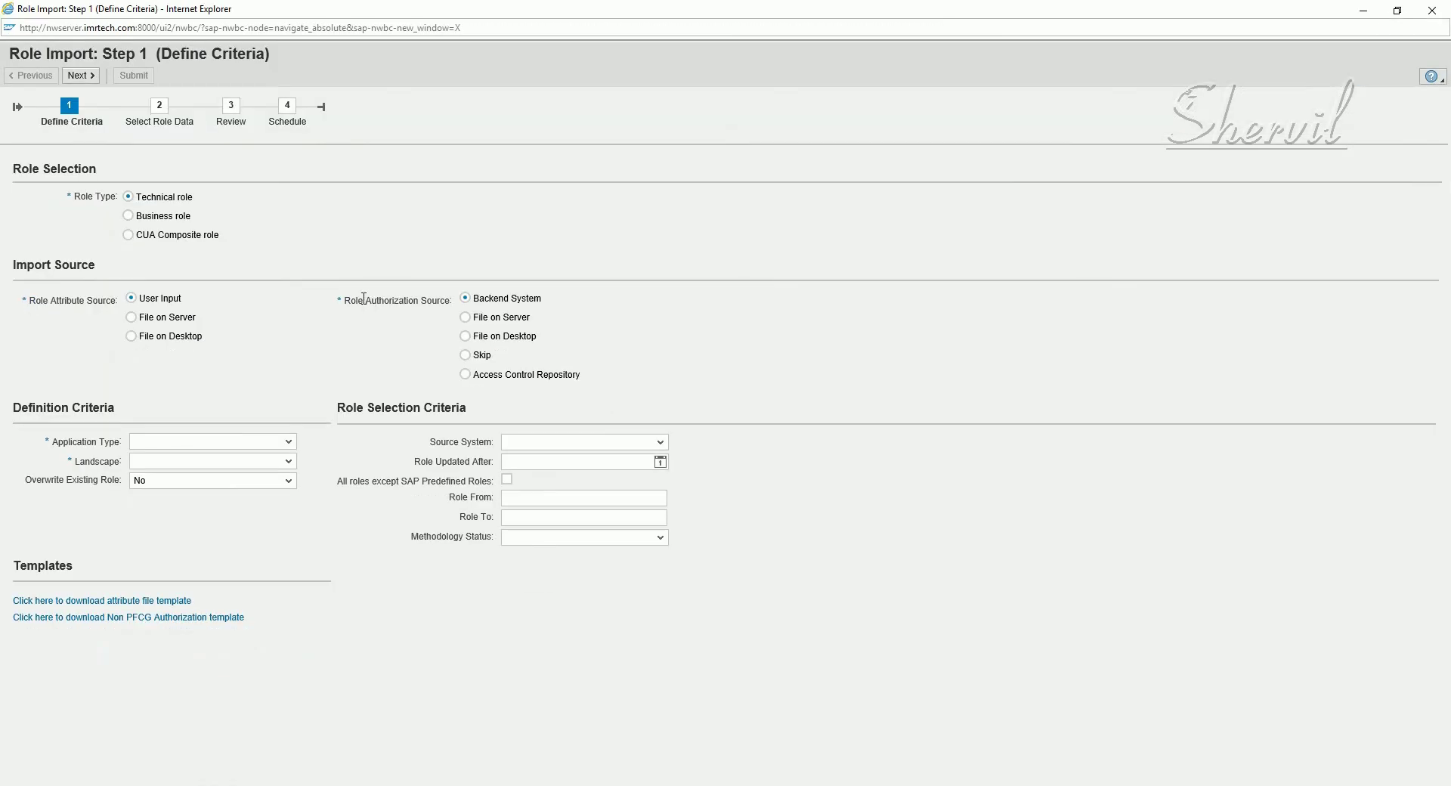
{"action": "left_click", "coordinate": [176, 338]}
{"action": "left_click", "coordinate": [520, 338]}
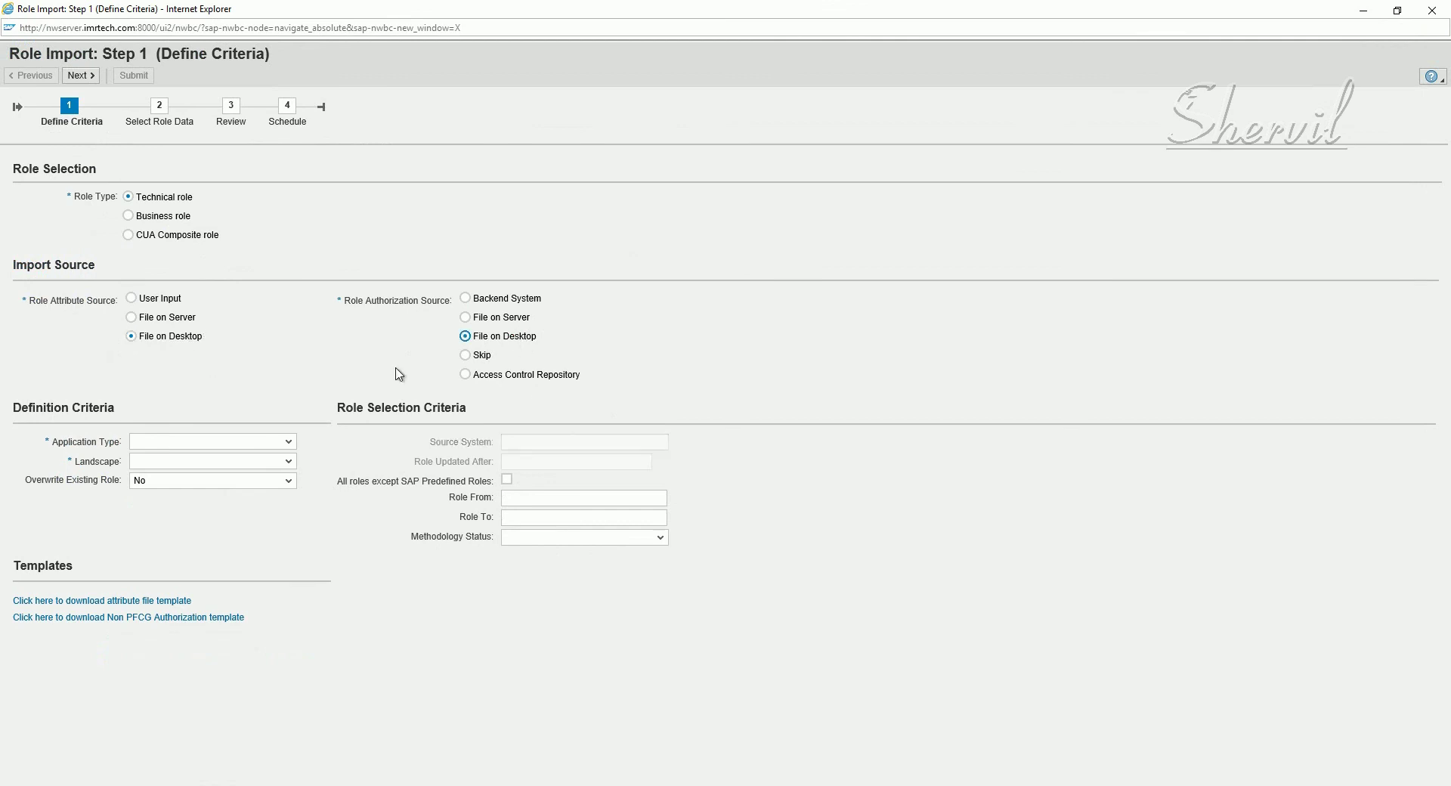
Set the definition criteria to application type SAP, landscape SAP R3 and Overwrite Existing Role Yes.
{"action": "left_click", "coordinate": [278, 443]}
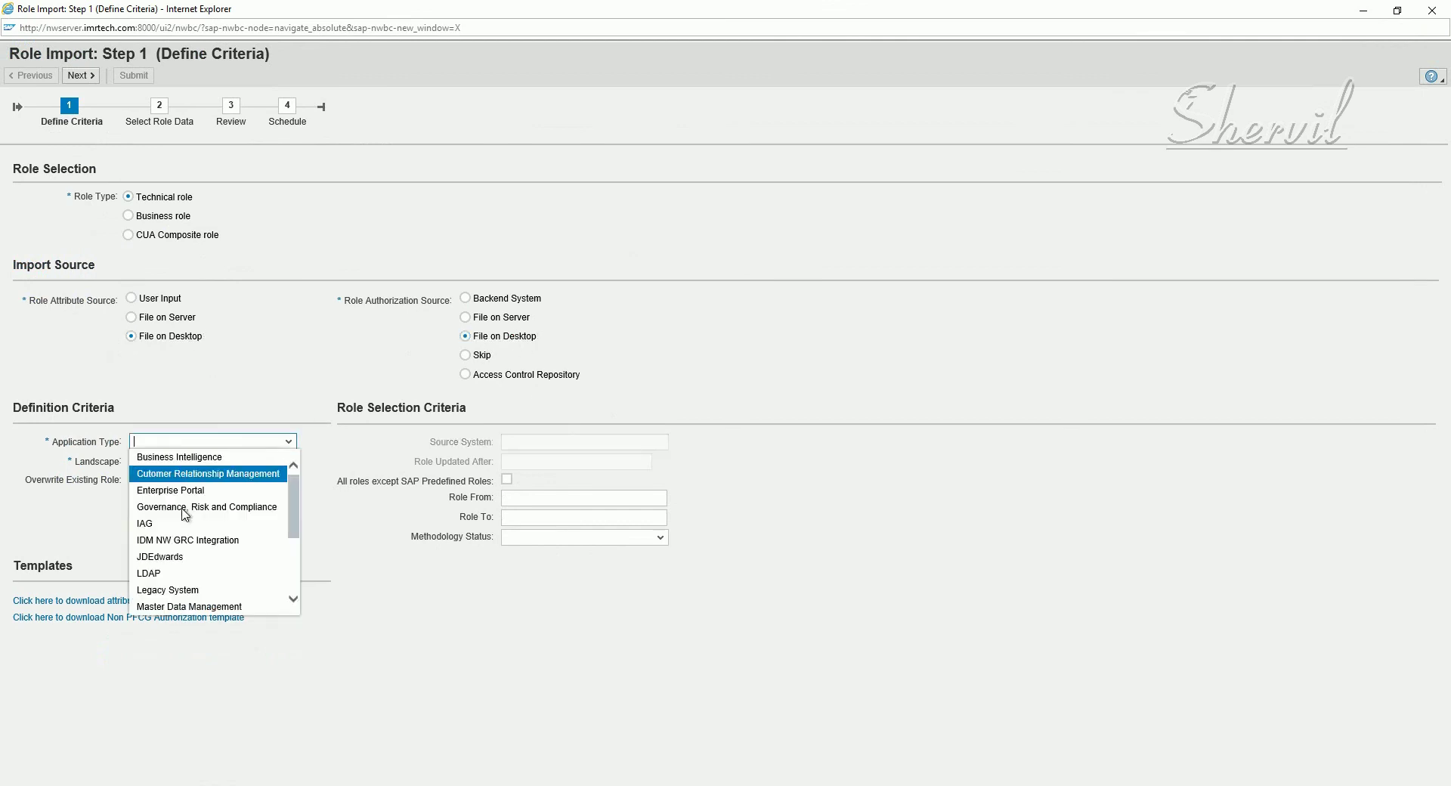
{"action": "scroll", "coordinate": [189, 514], "scroll_direction": "down", "scroll_amount": 2}
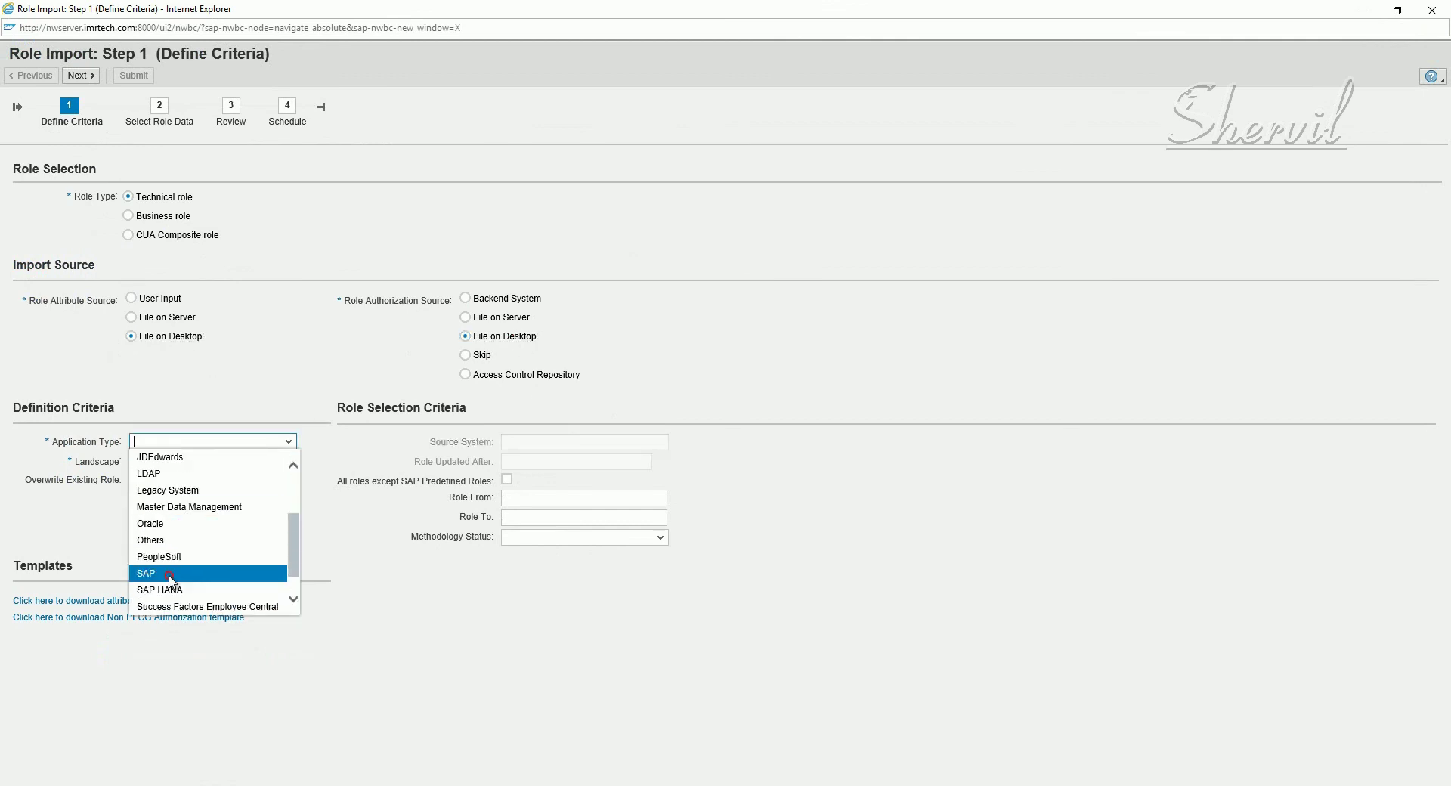
{"action": "left_click", "coordinate": [171, 574]}
{"action": "left_click", "coordinate": [227, 462]}
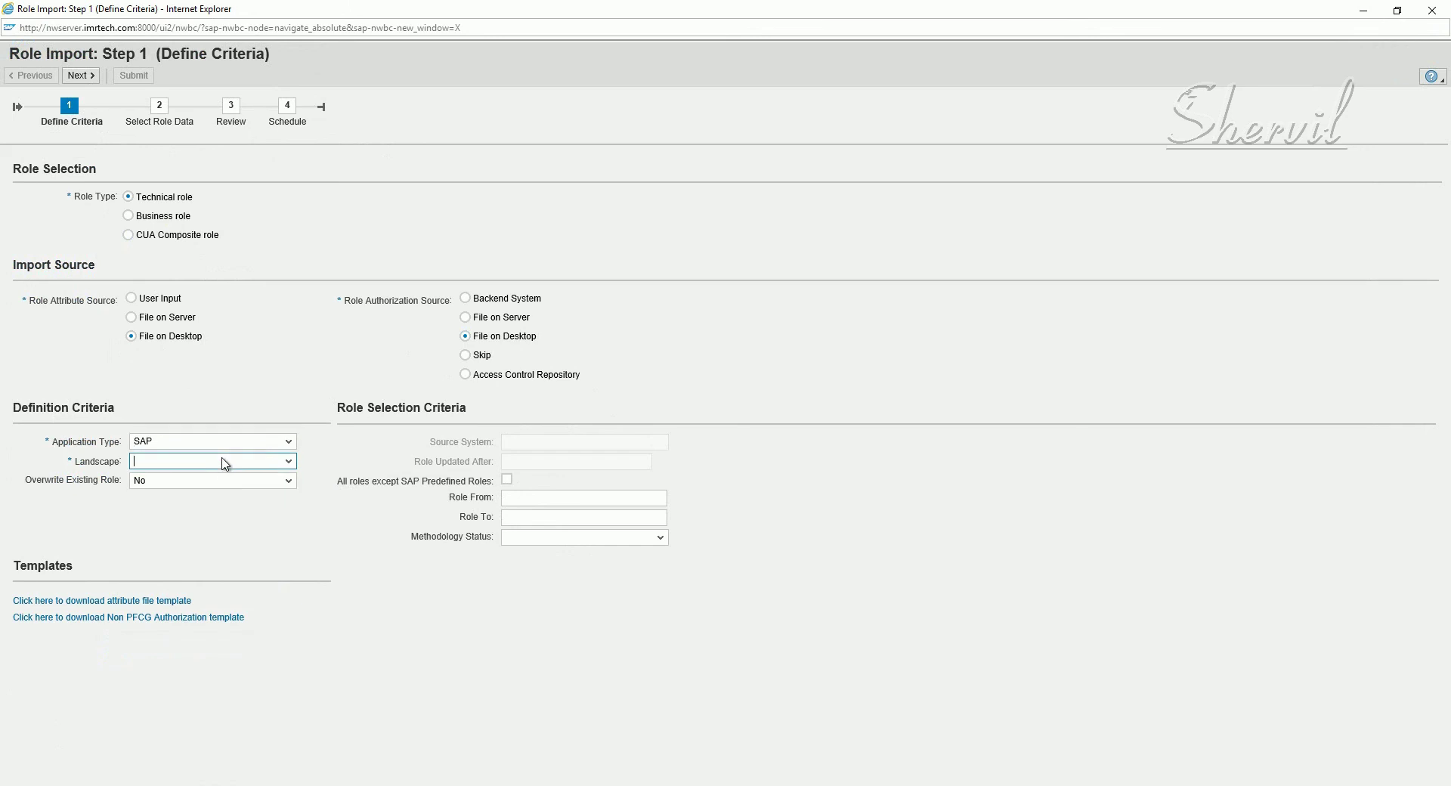
{"action": "left_click", "coordinate": [173, 476]}
{"action": "left_click", "coordinate": [174, 481]}
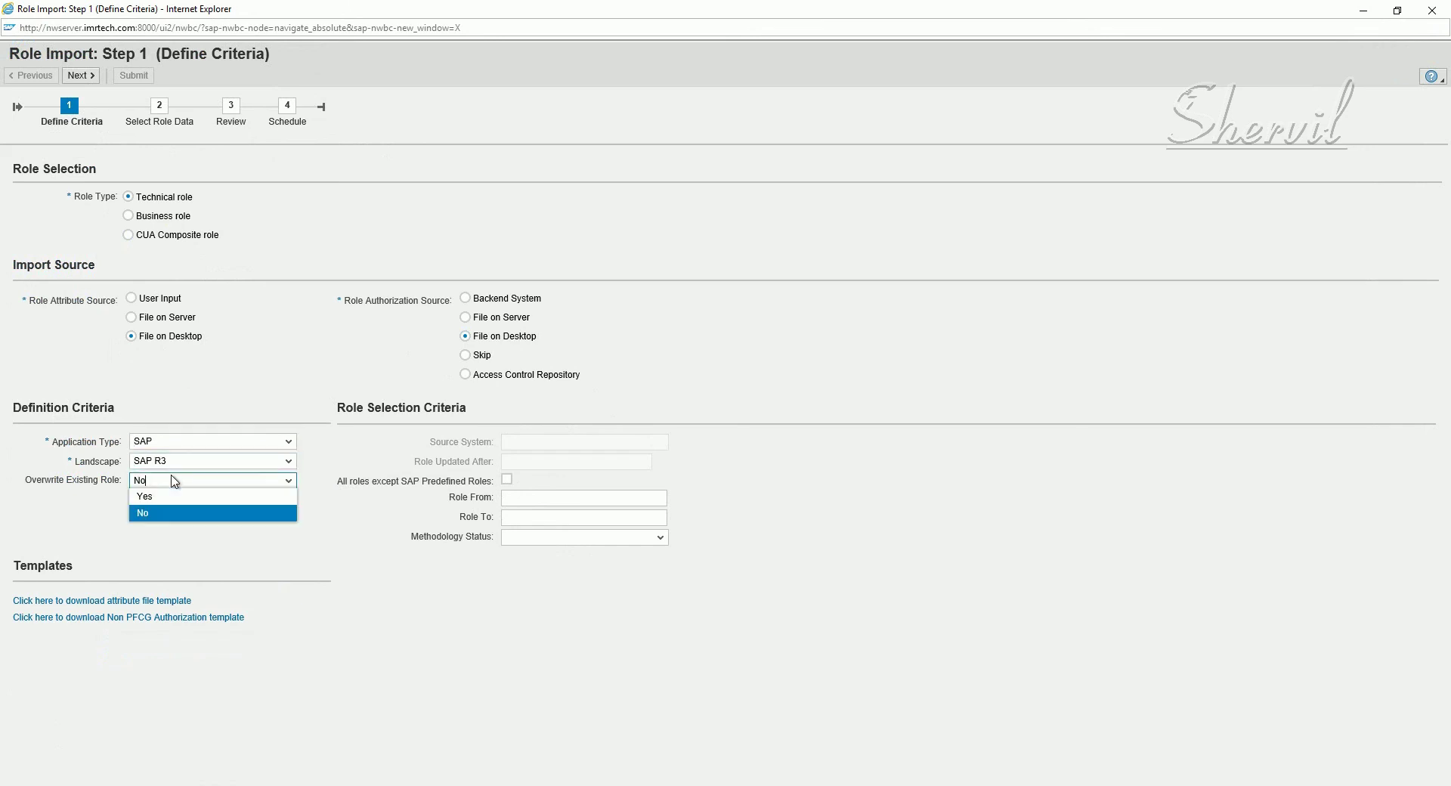
{"action": "left_click", "coordinate": [165, 497]}
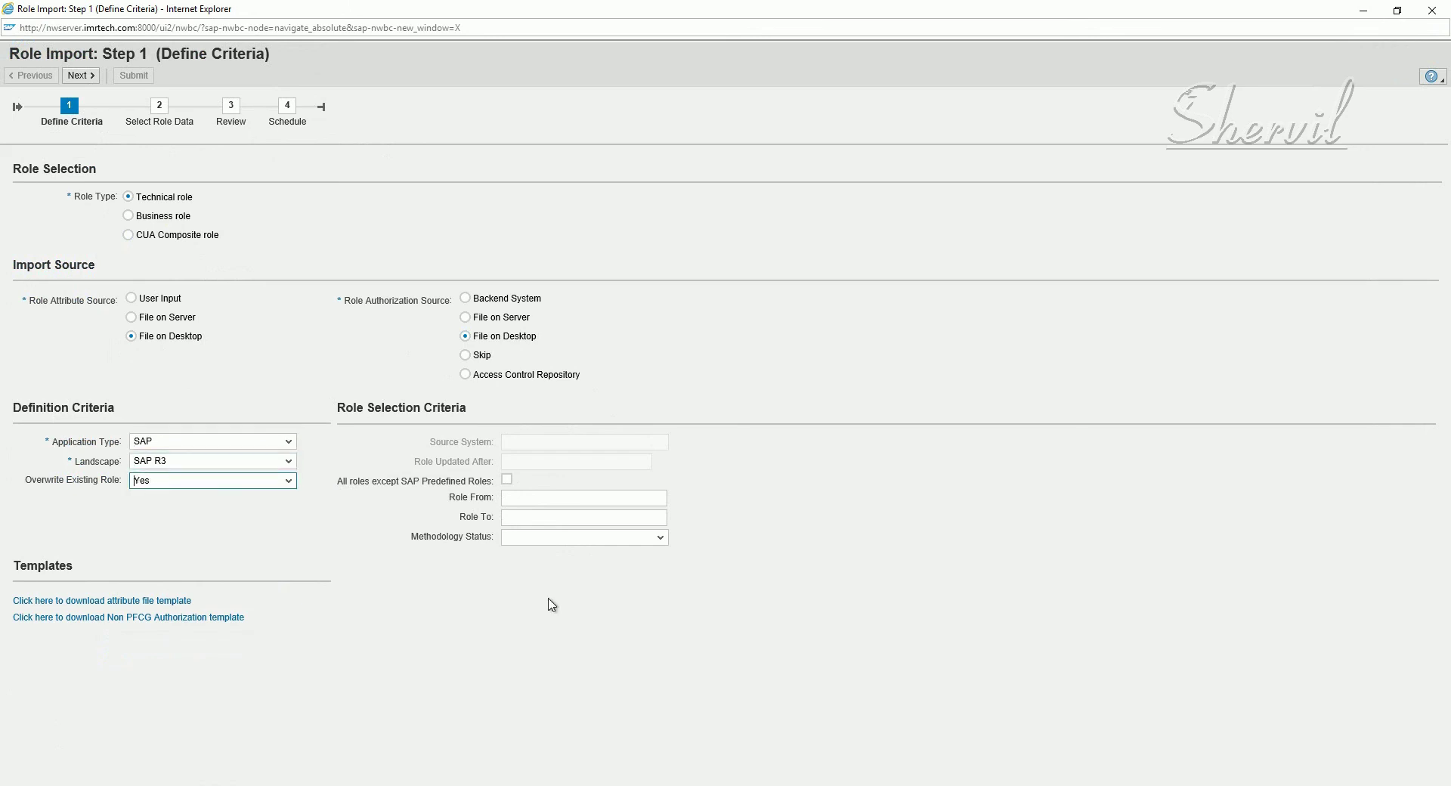
Set the Methodology Status to Complete and continue to the Select Role Data step.
{"action": "left_click", "coordinate": [579, 542]}
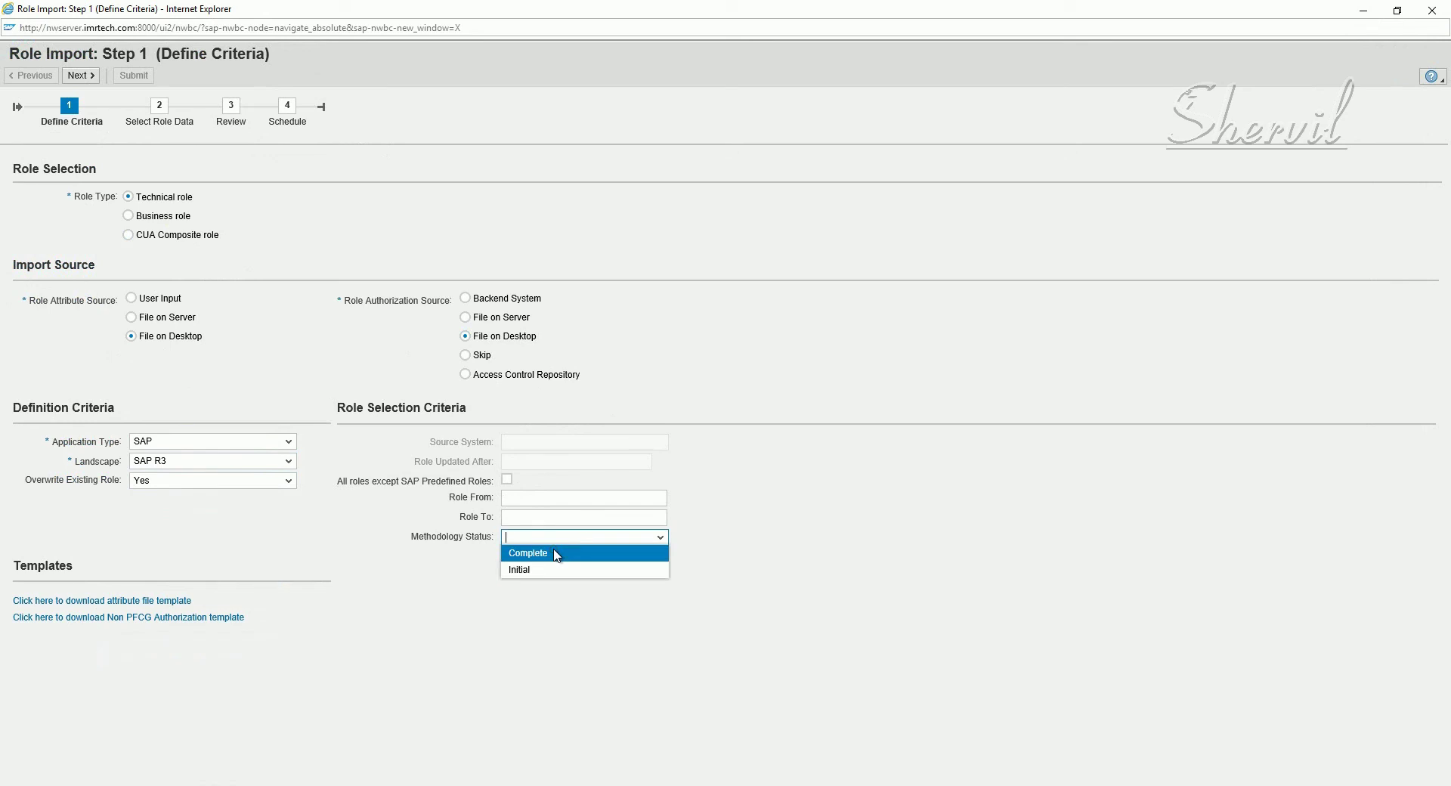
{"action": "left_click", "coordinate": [573, 554]}
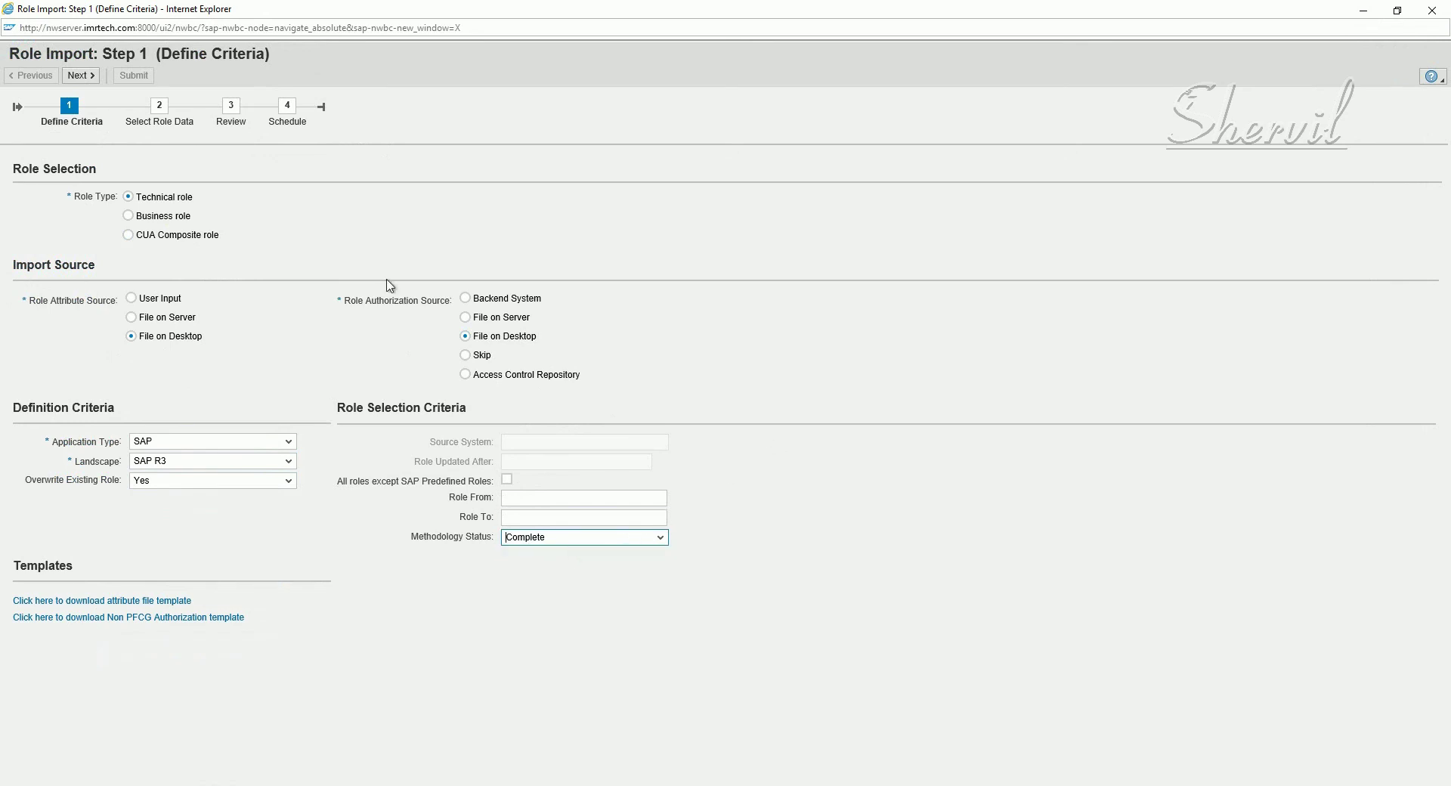
{"action": "left_click", "coordinate": [85, 76]}
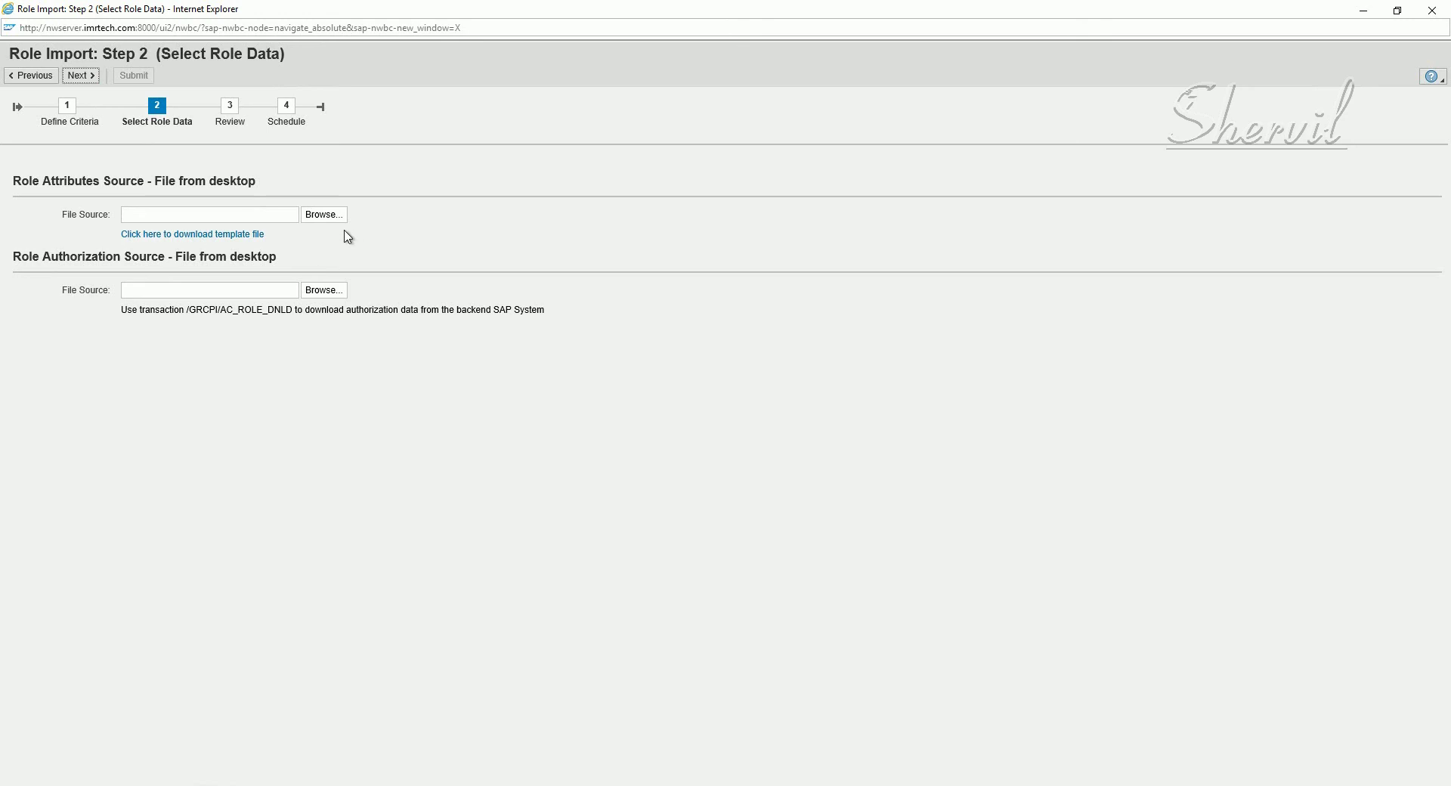
Select Derived Roles as the role attributes file and DERIVEDROLEAUTH as the role authorization file, and continue to the Review step.
{"action": "left_click", "coordinate": [326, 215]}
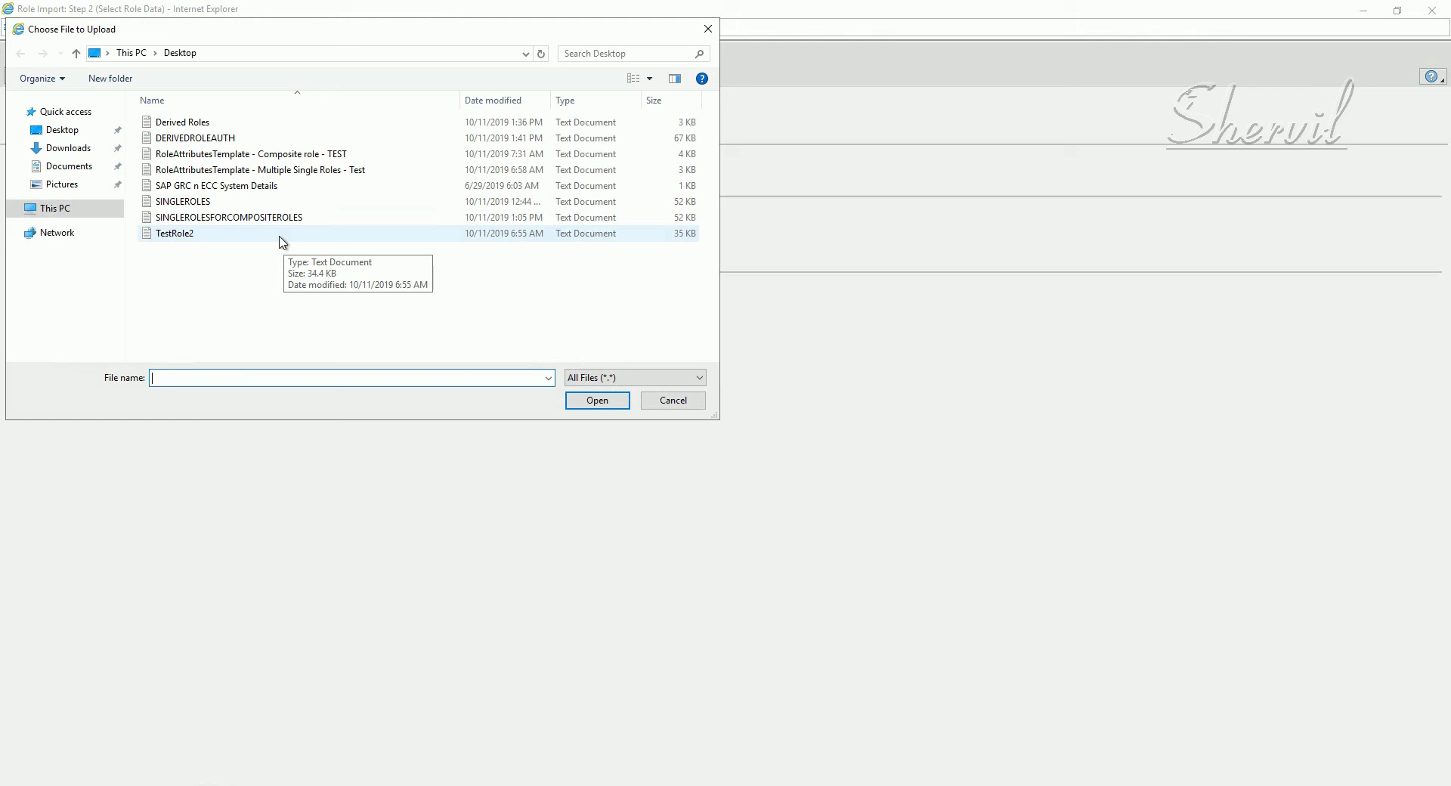
{"action": "left_click", "coordinate": [204, 130]}
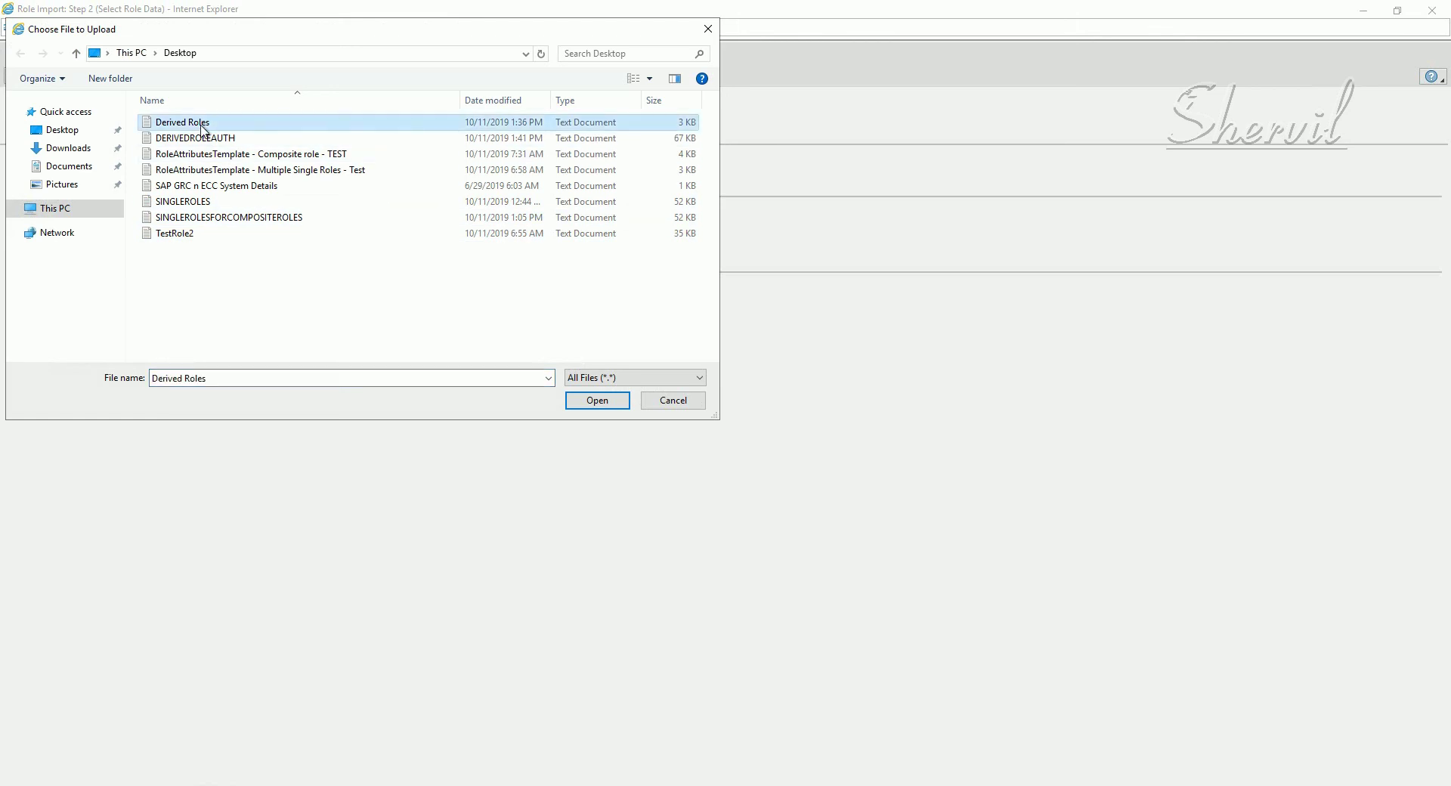
{"action": "left_click", "coordinate": [601, 406]}
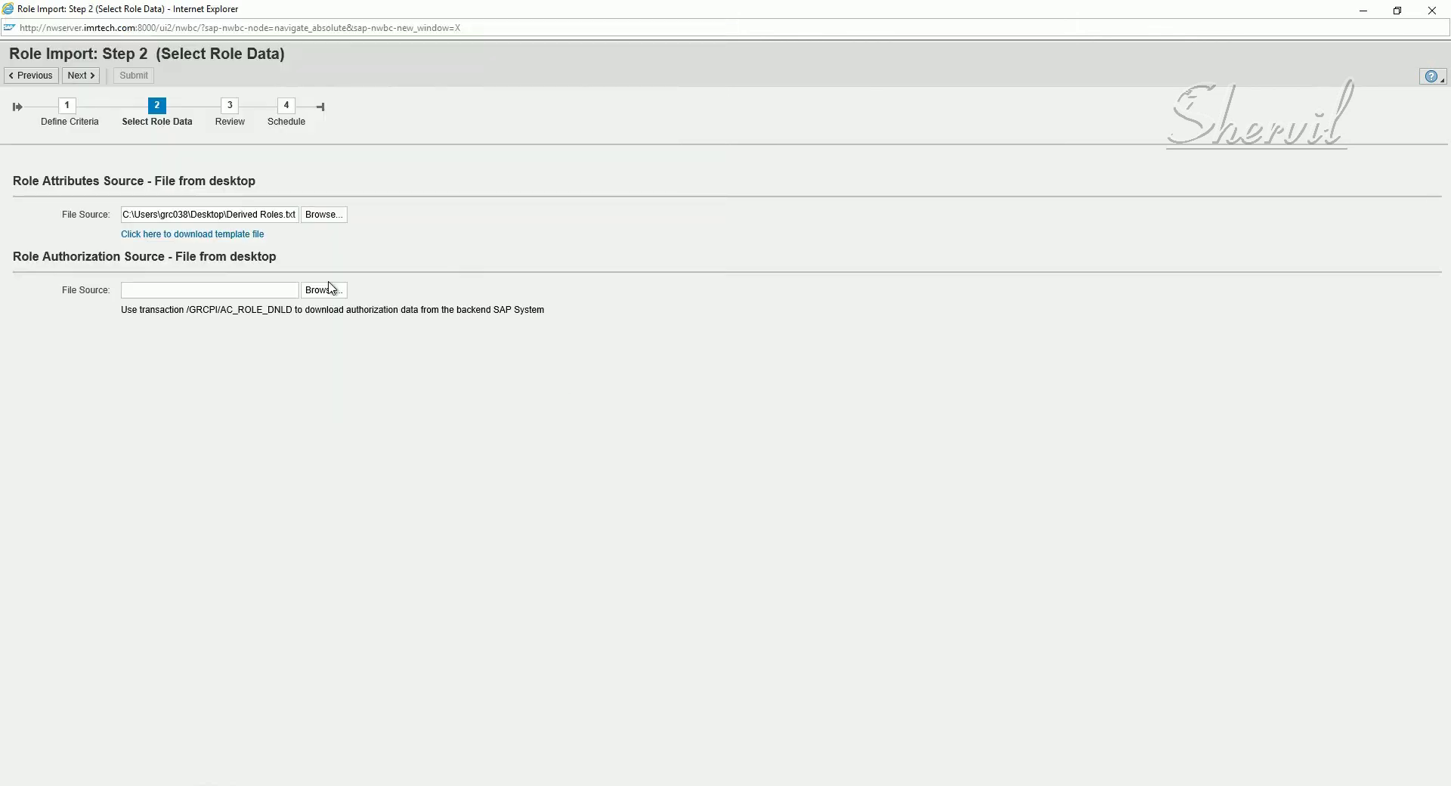
{"action": "left_click", "coordinate": [331, 292]}
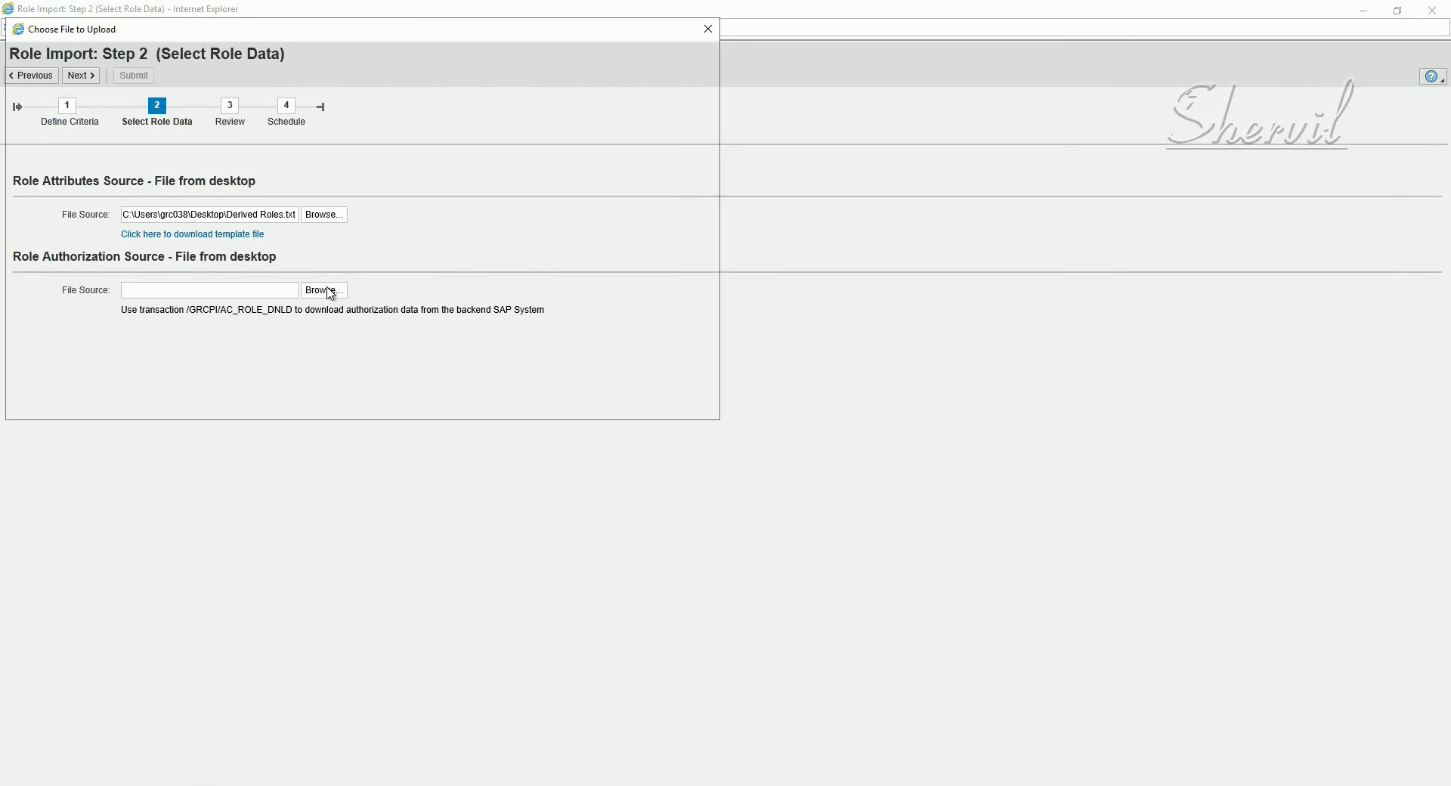
{"action": "left_click", "coordinate": [211, 139]}
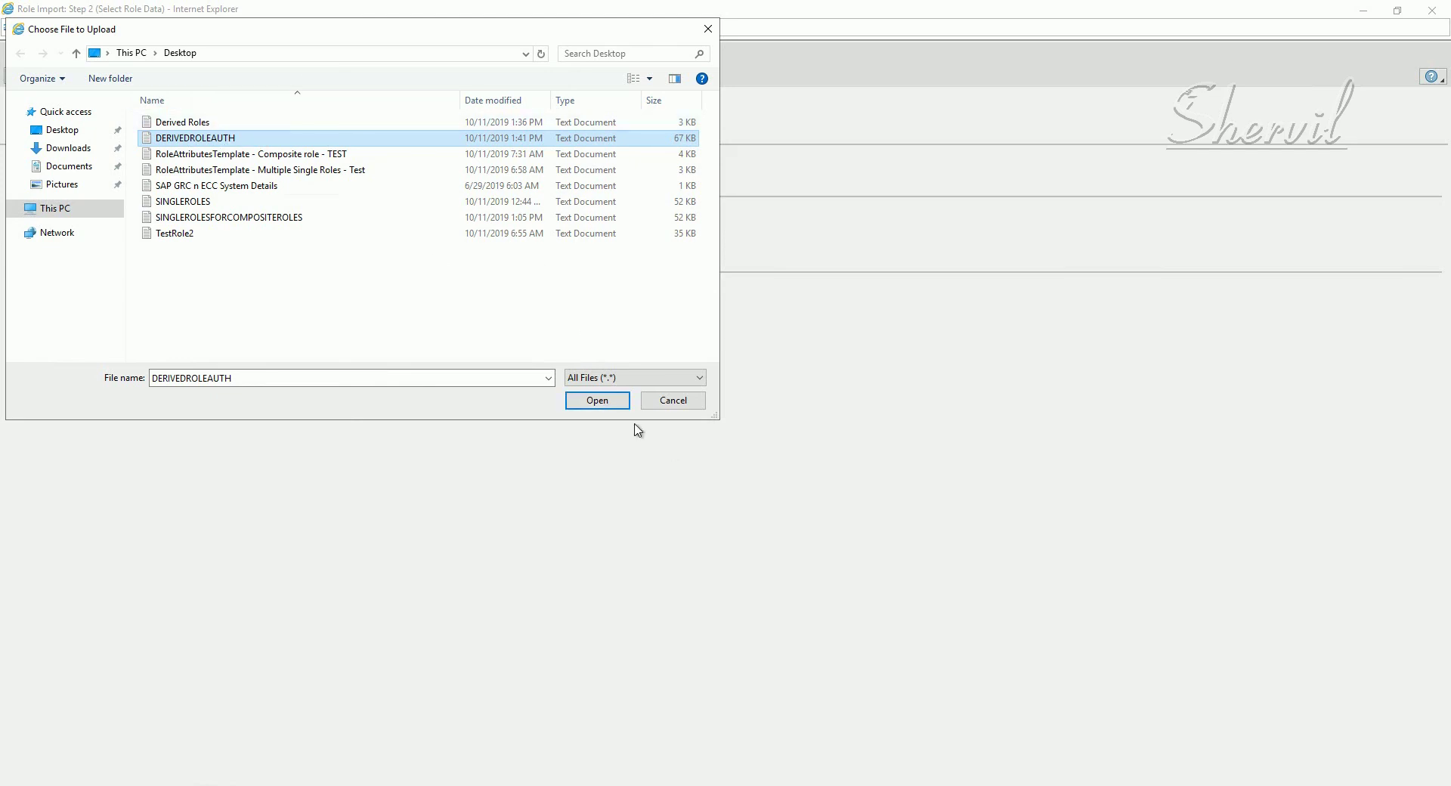
{"action": "left_click", "coordinate": [607, 405]}
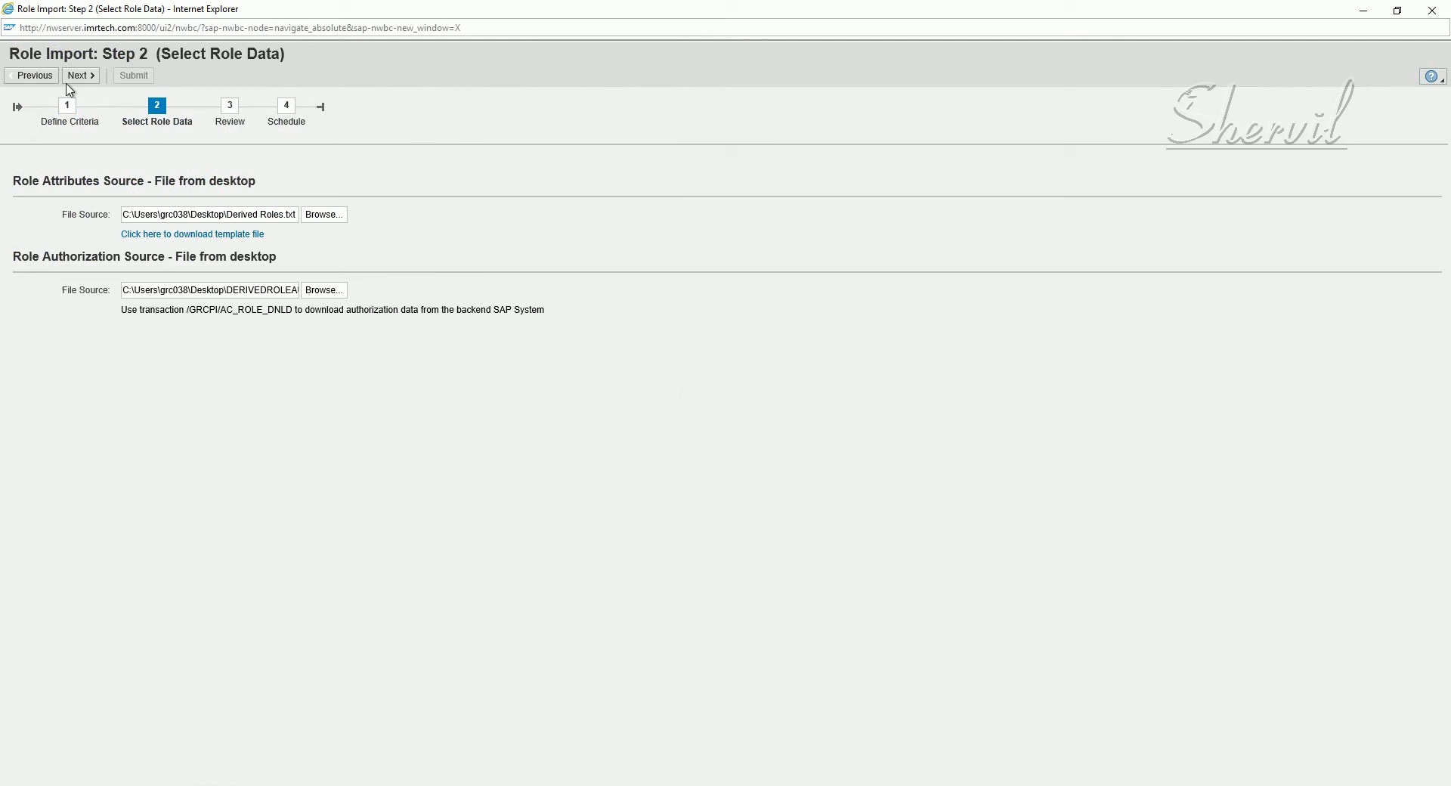
{"action": "left_click", "coordinate": [76, 78]}
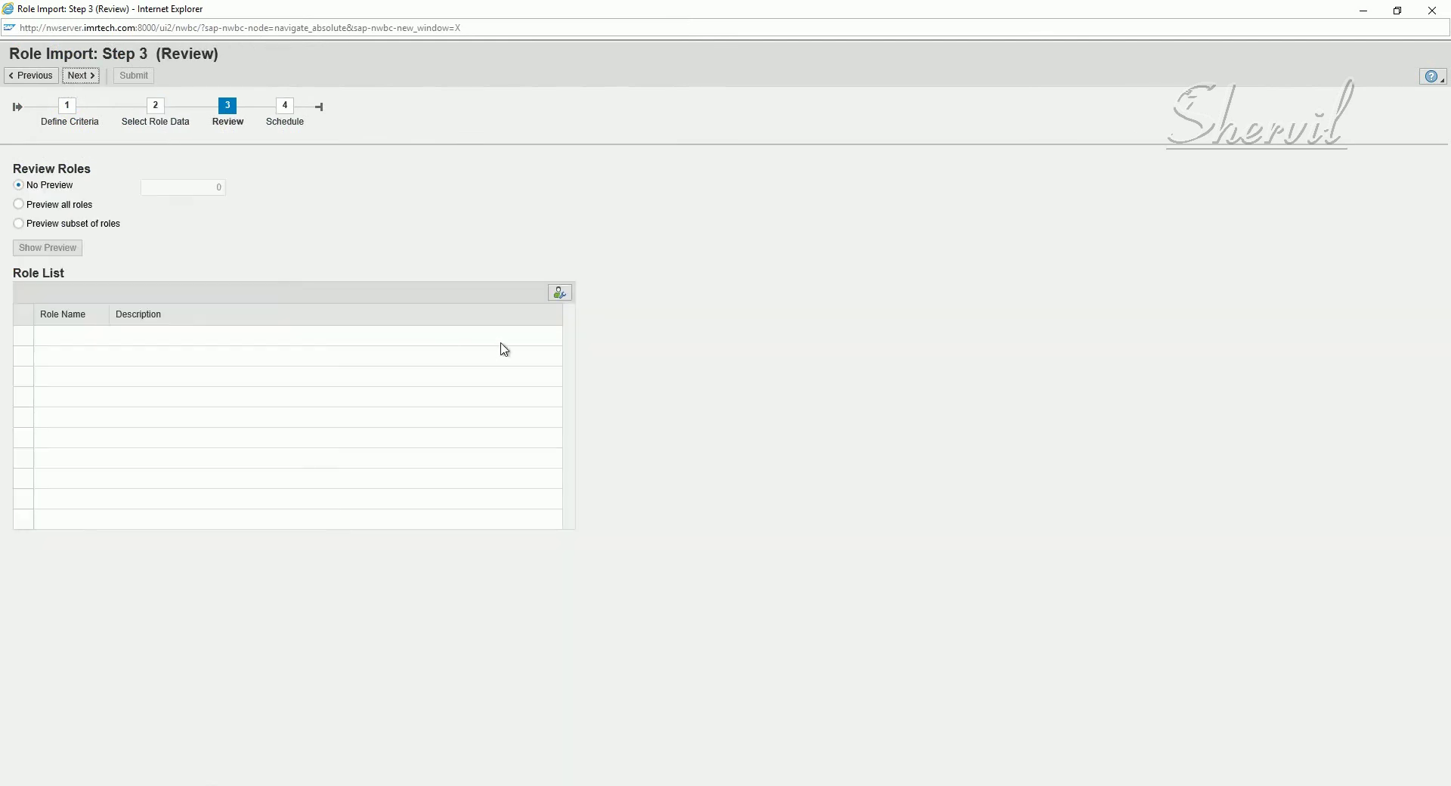
Preview all roles in the Role List and continue to the Schedule step.
{"action": "left_click", "coordinate": [18, 205]}
{"action": "left_click", "coordinate": [60, 249]}
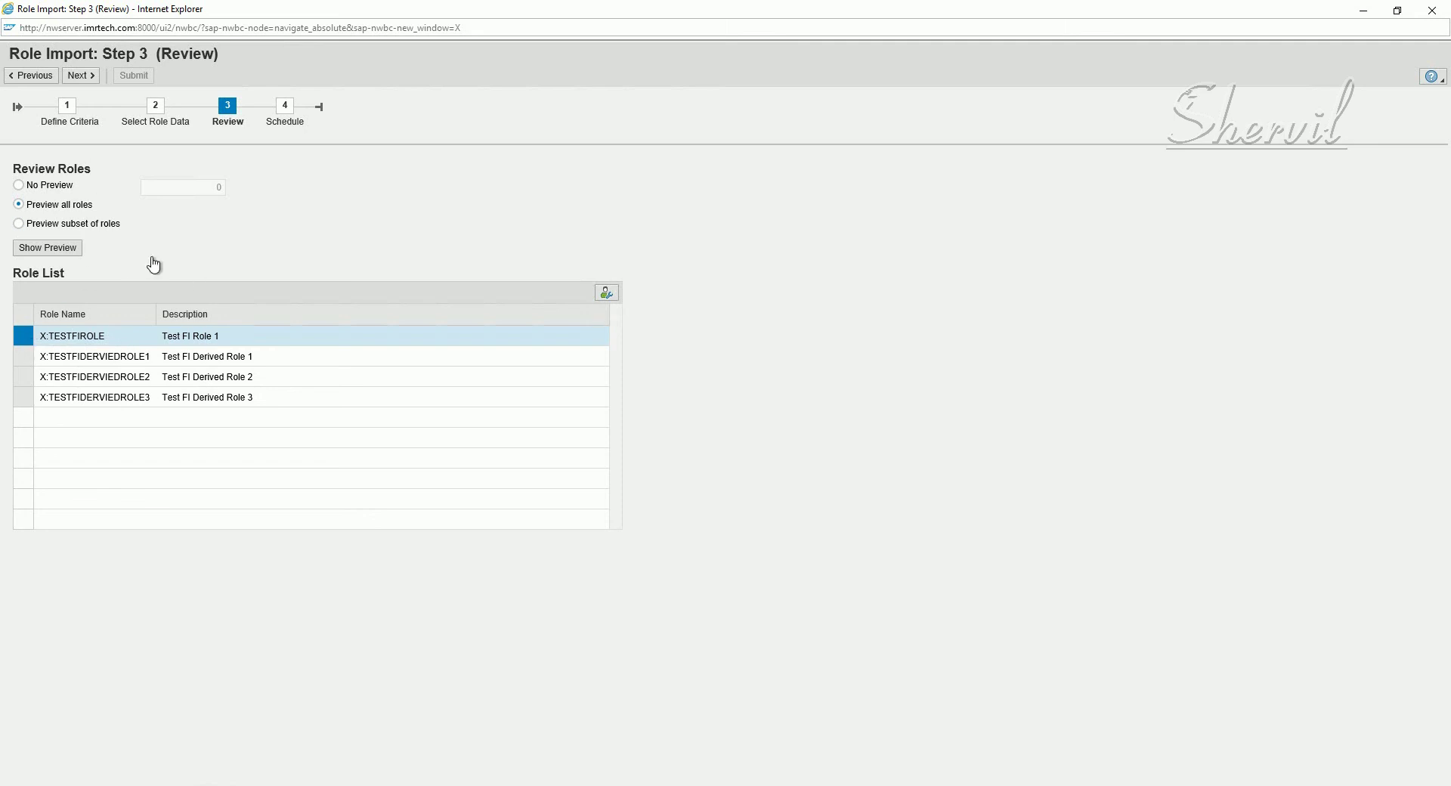
{"action": "left_click", "coordinate": [87, 75]}
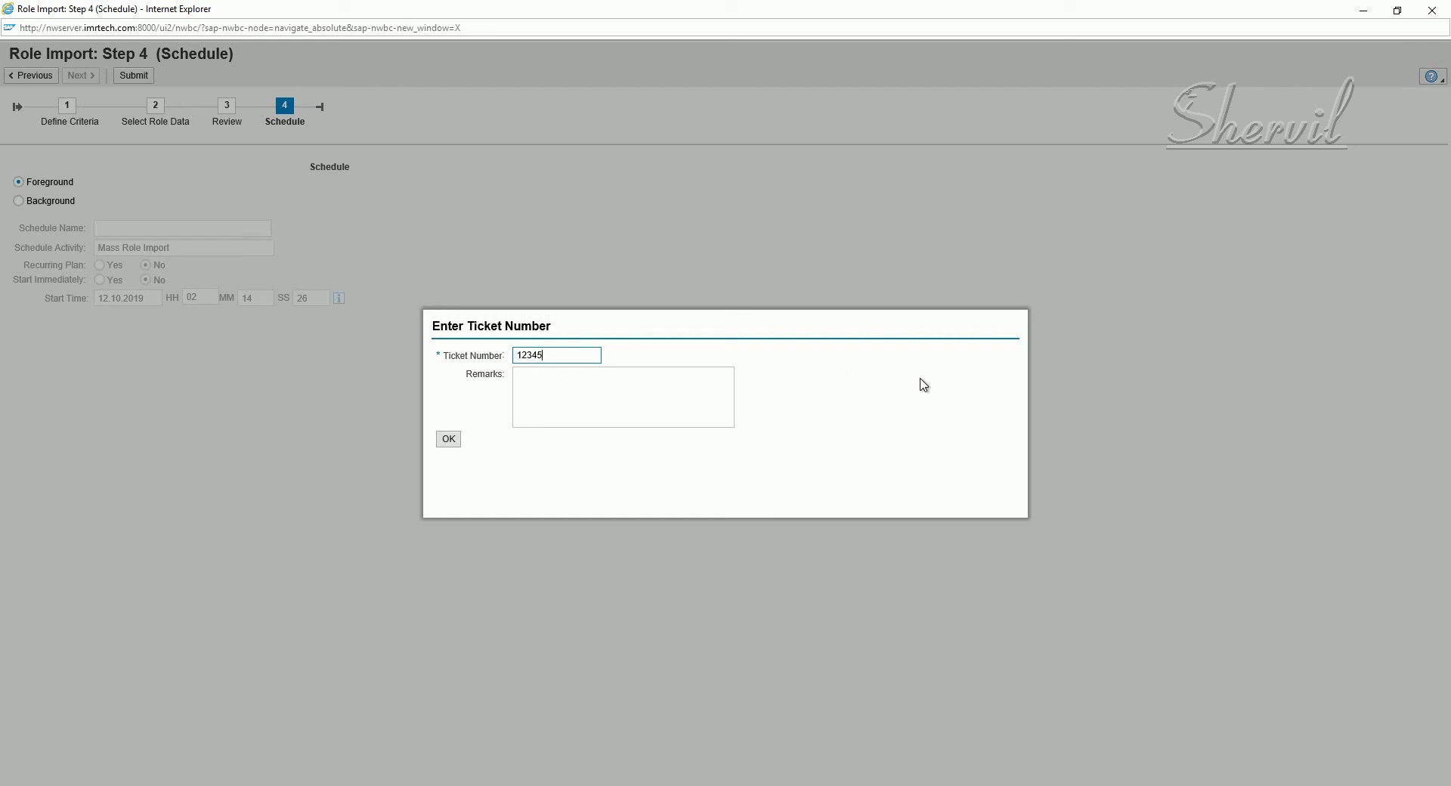
Enter ticket number 1234567 with the remarks Testing Derived Roles and submit the role import in the foreground.
{"action": "left_click", "coordinate": [649, 400]}
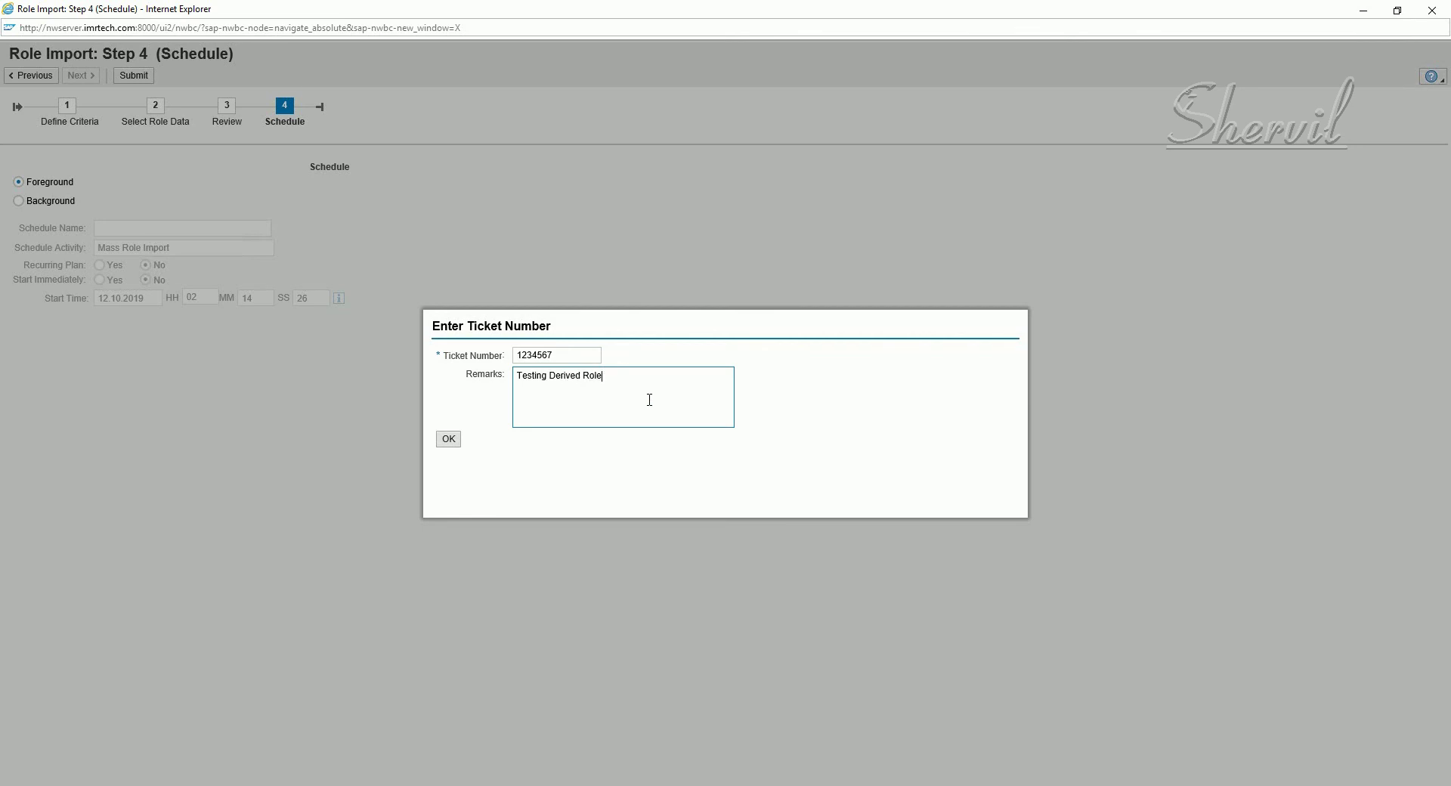
{"action": "left_click", "coordinate": [450, 441]}
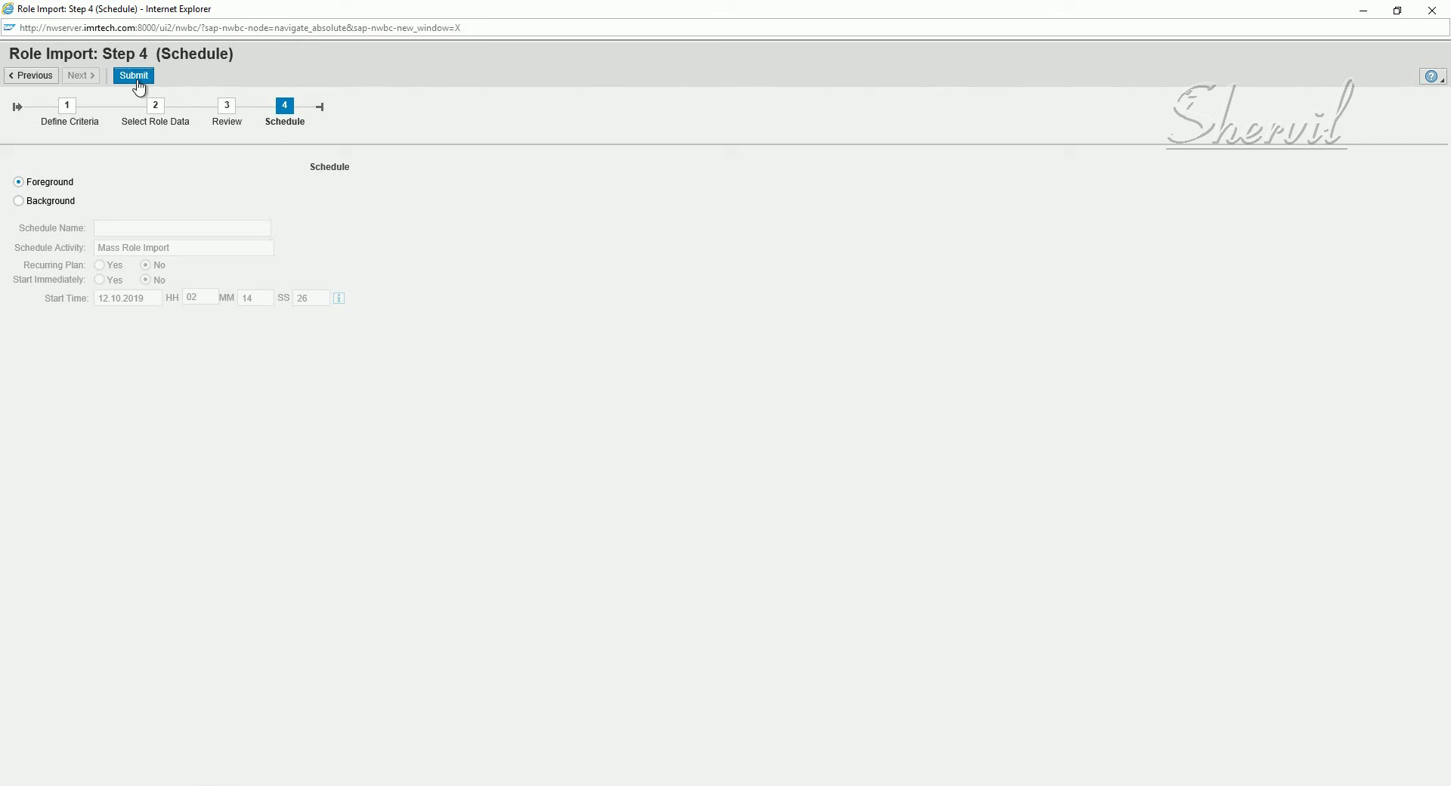
{"action": "left_click", "coordinate": [139, 89]}
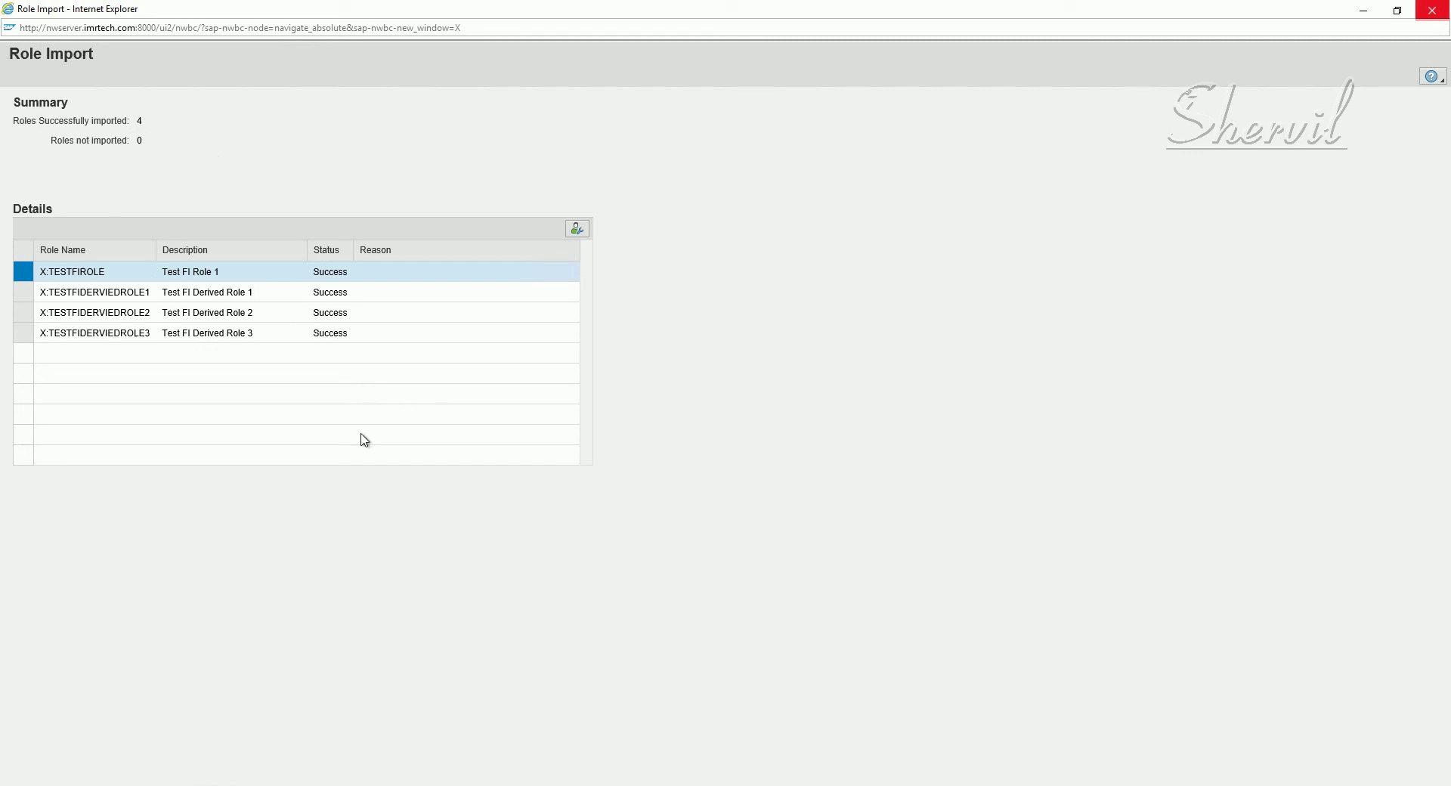
Close the Role Import result window and the old ERM Role list to return to Access Management.
{"action": "left_click", "coordinate": [1432, 10]}
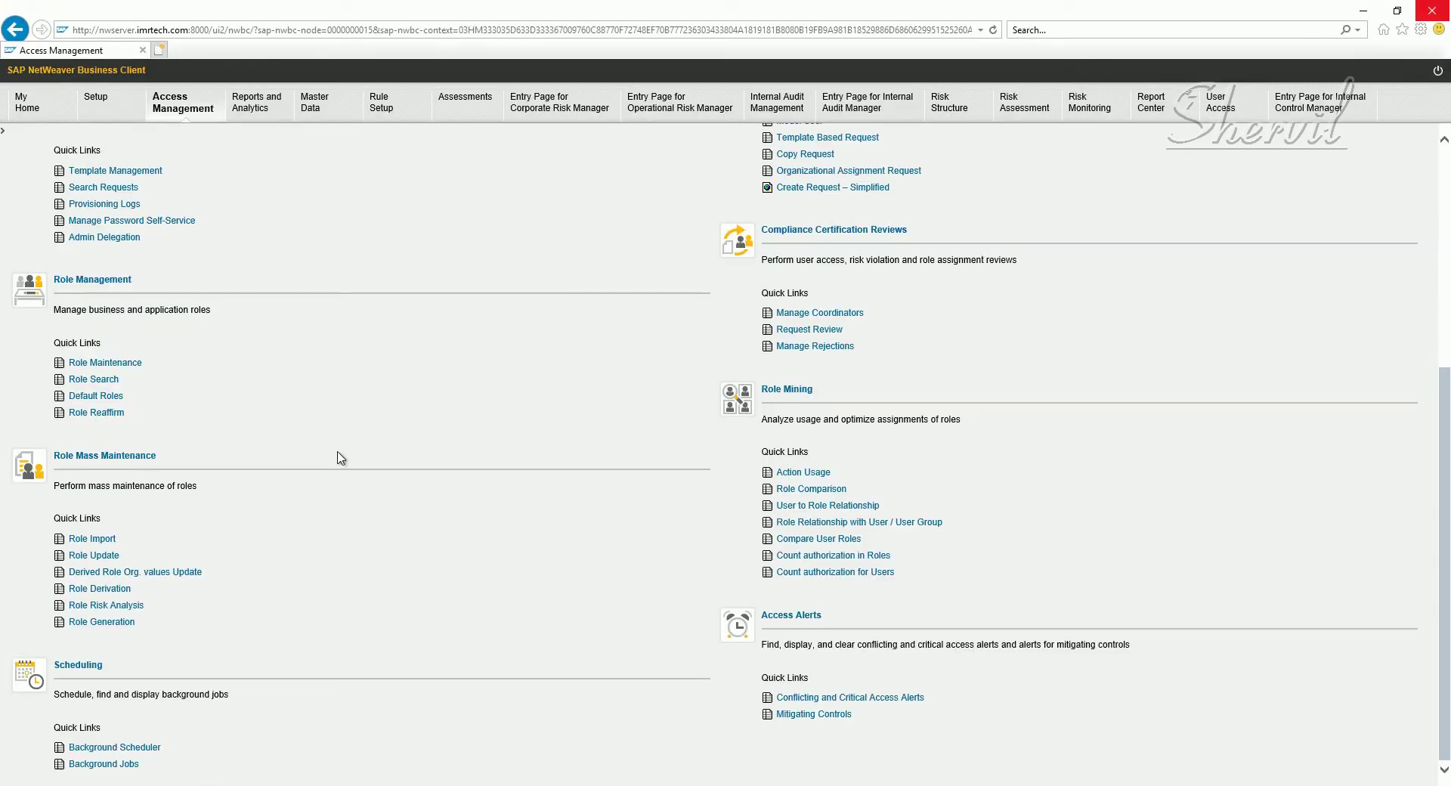
{"action": "mouse_move", "coordinate": [163, 785]}
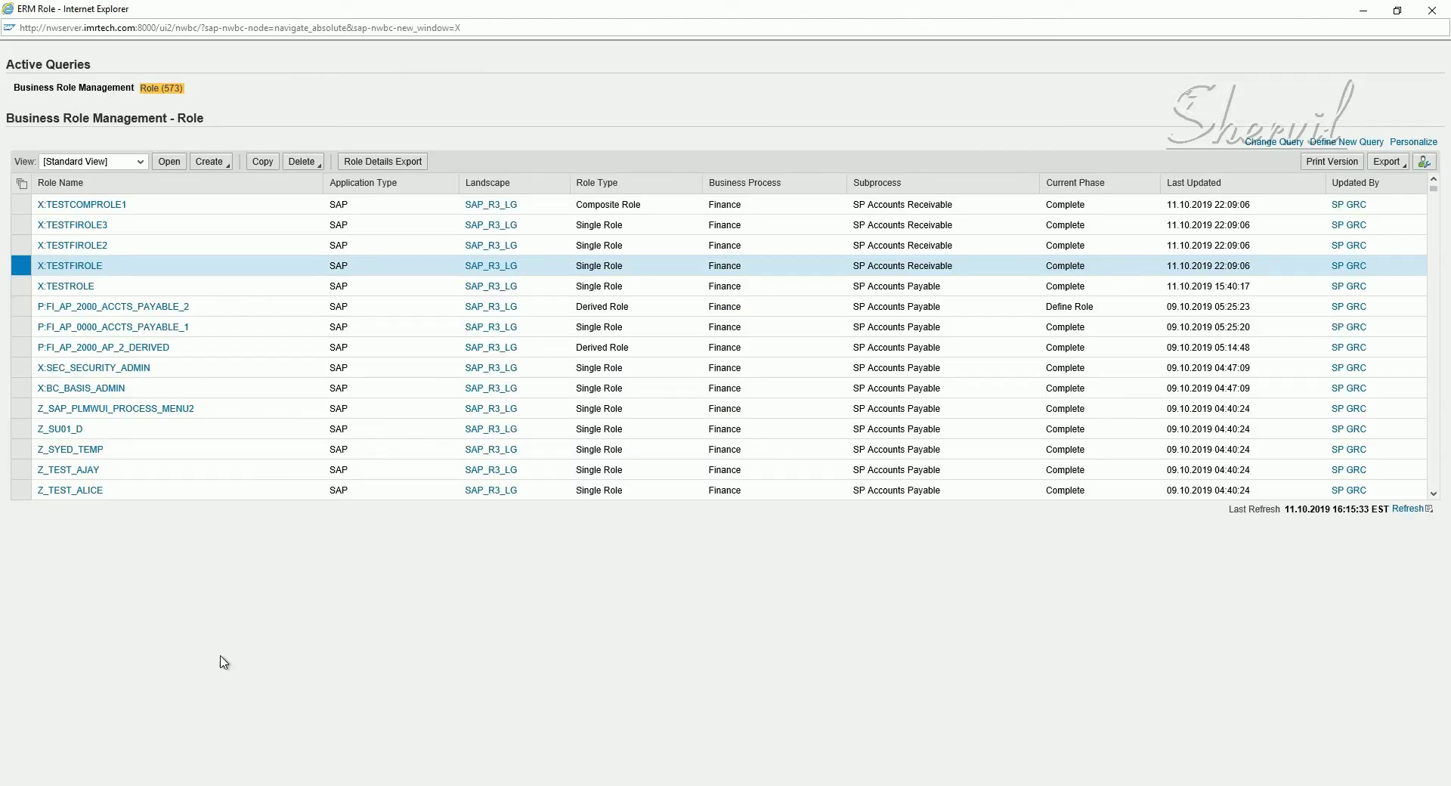
{"action": "left_click", "coordinate": [1430, 16]}
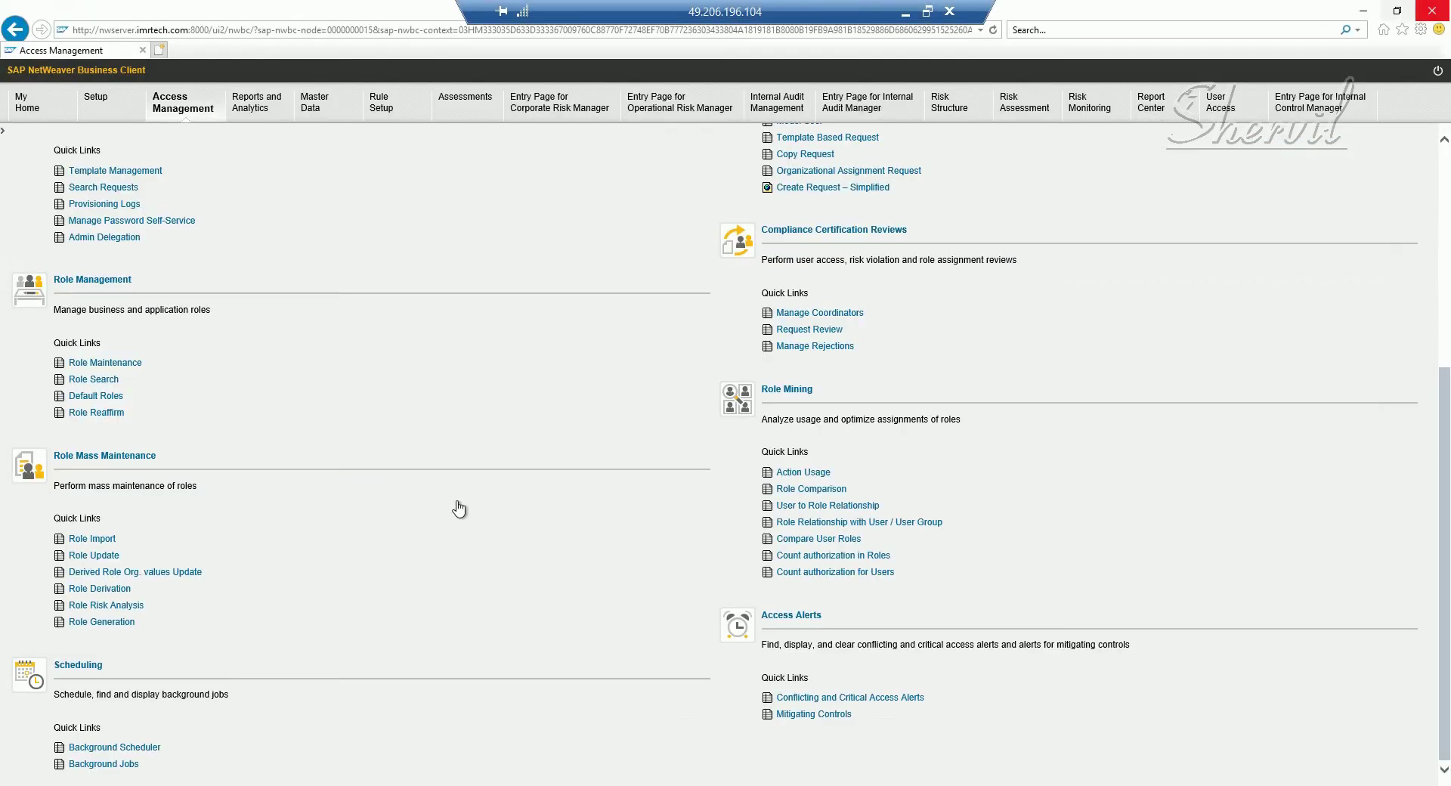
Search the roles for role name X*DER*, check the results and close the Role Search window.
{"action": "left_click", "coordinate": [103, 379]}
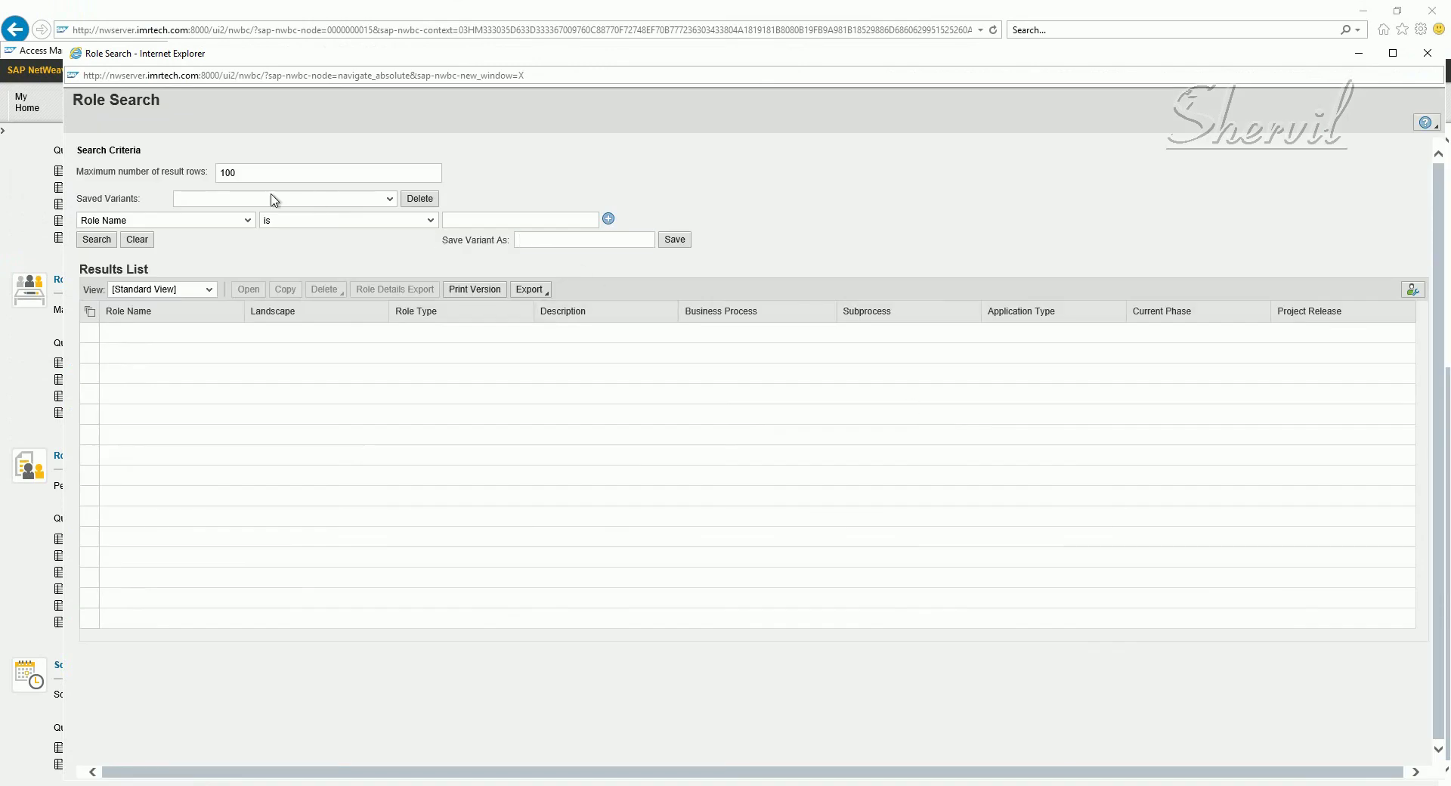
{"action": "left_click", "coordinate": [509, 217]}
{"action": "type", "text": "X*DER*"}
{"action": "left_click", "coordinate": [96, 239]}
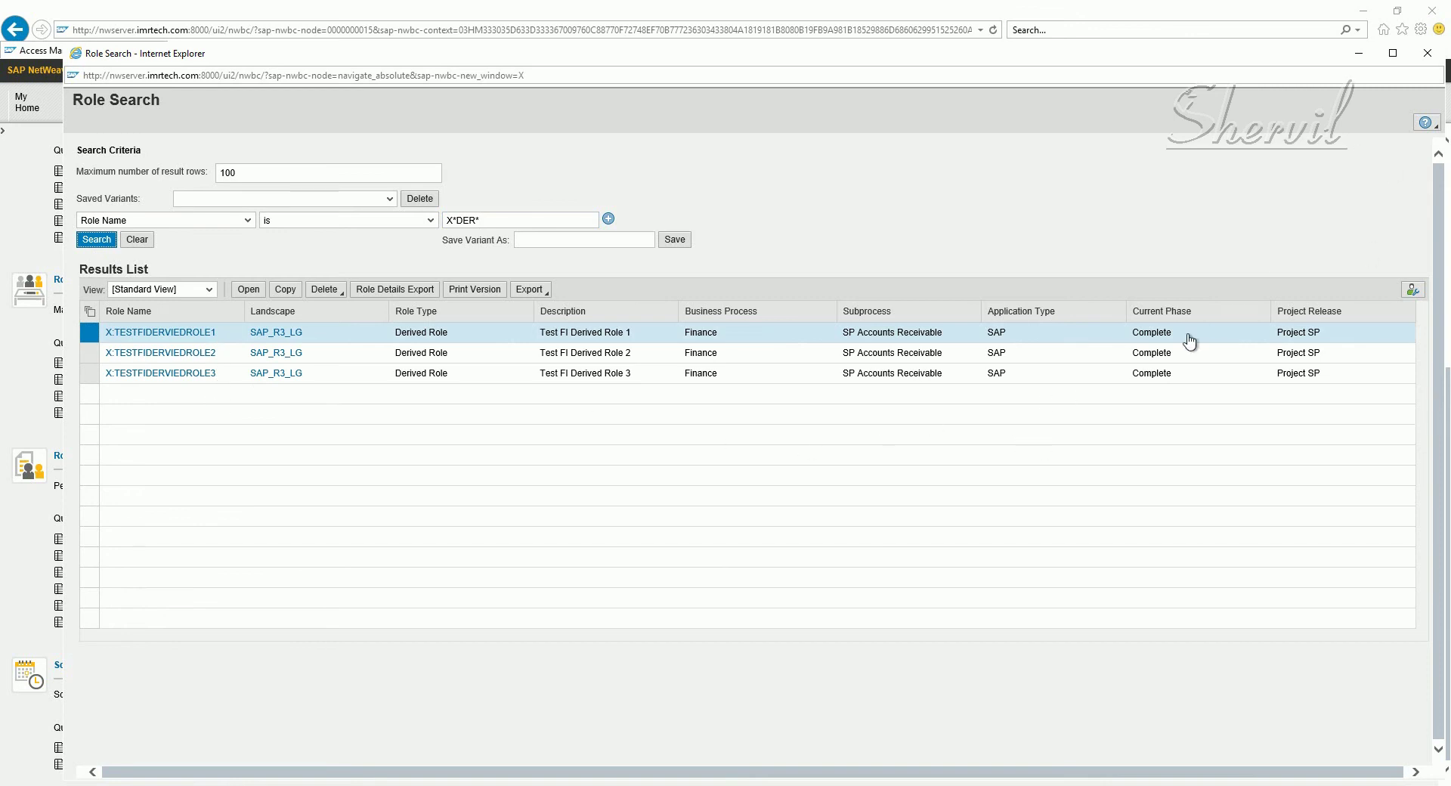
{"action": "left_click", "coordinate": [1428, 53]}
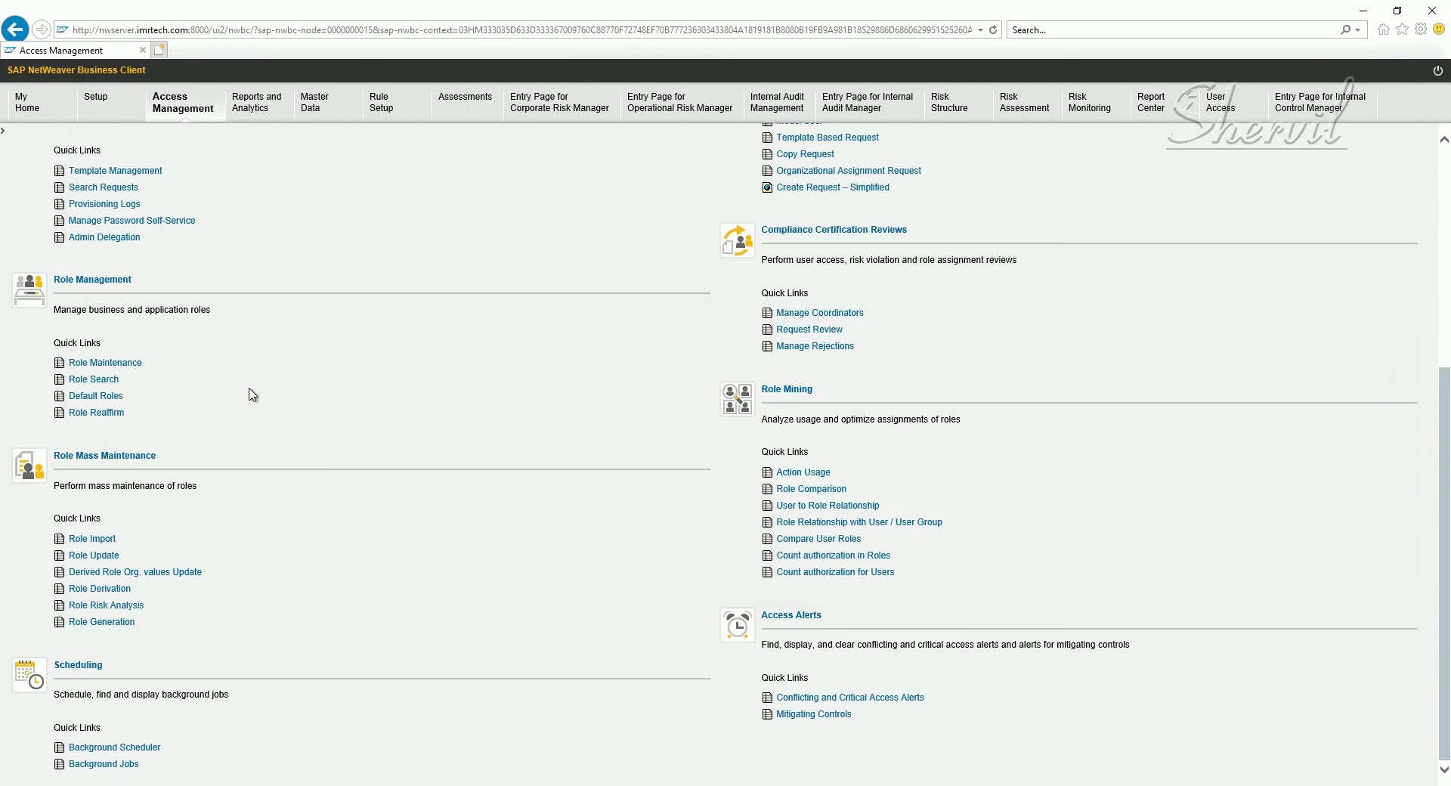
Open the derived role X:TESTFIDERVIEDROLE2 from the Role Maintenance list.
{"action": "left_click", "coordinate": [105, 363]}
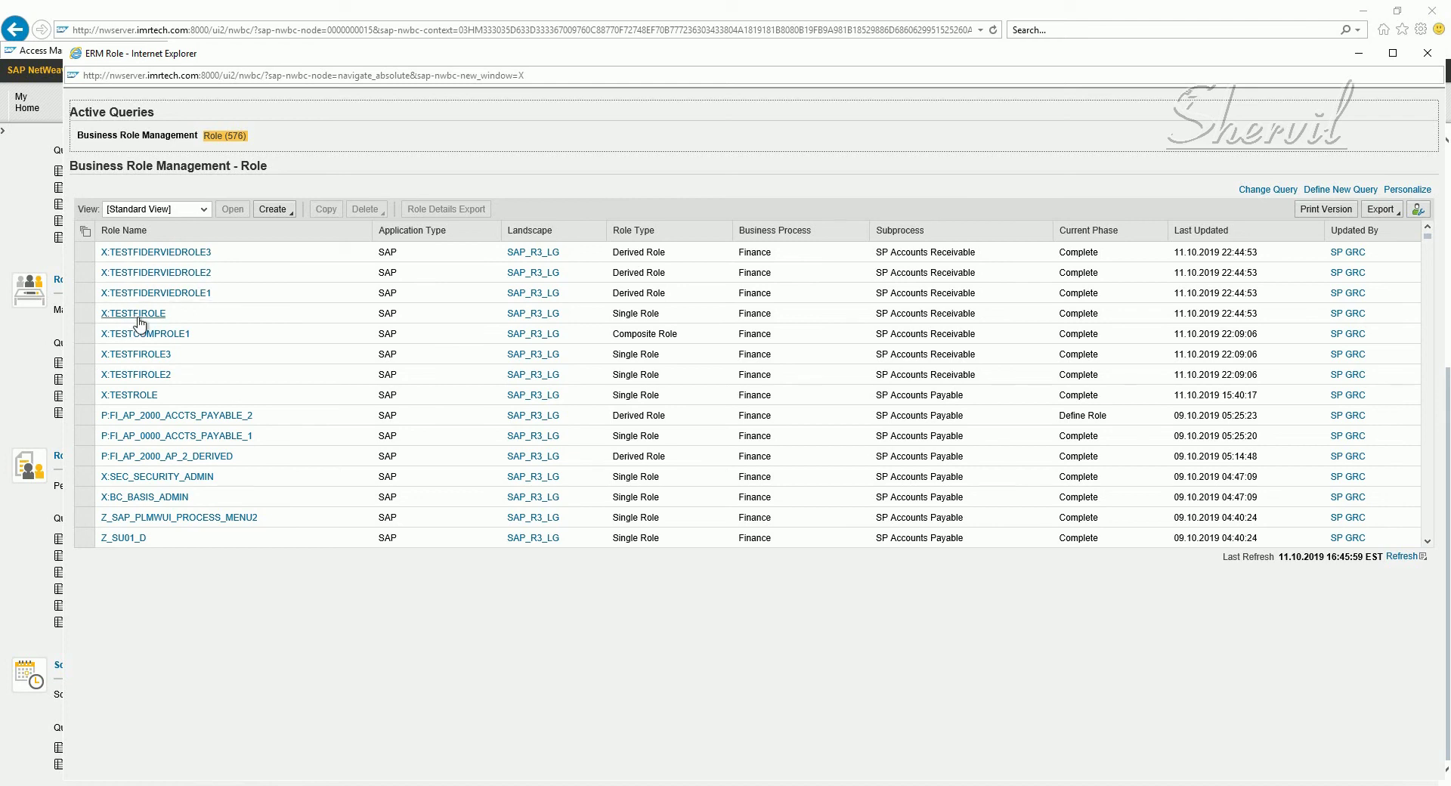
{"action": "left_click", "coordinate": [83, 278]}
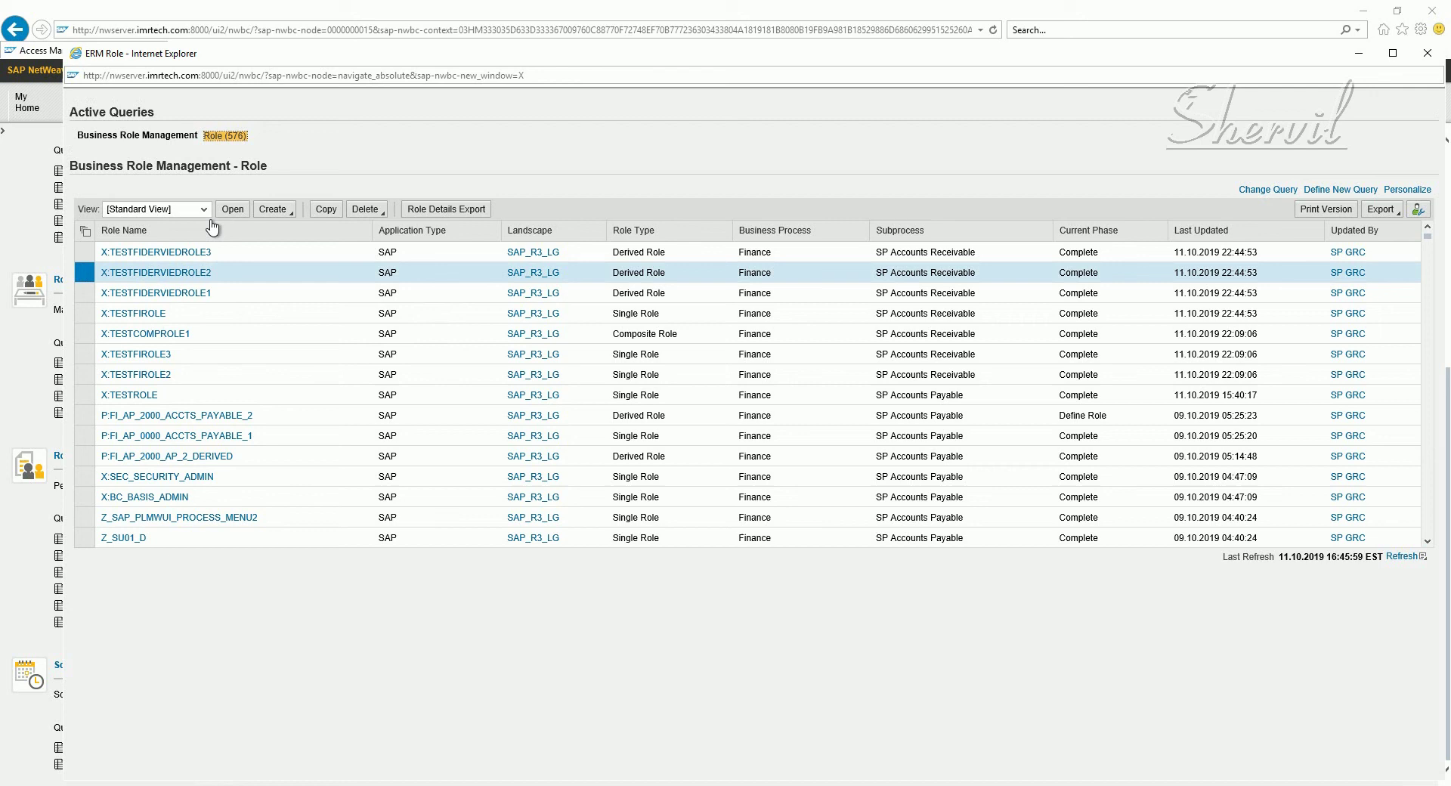
{"action": "left_click", "coordinate": [232, 210]}
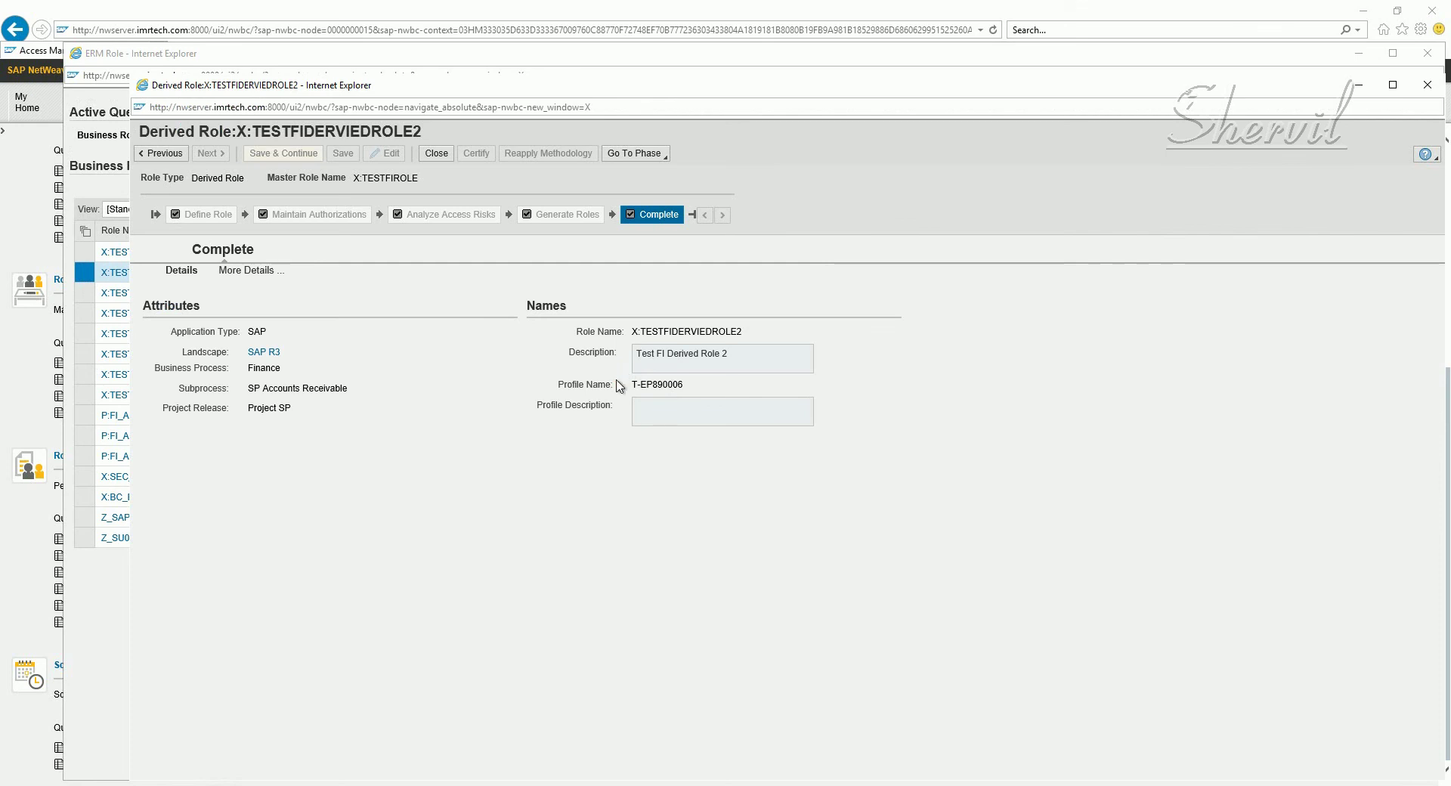
Examine the derived role's Define Role phase, including its properties, functional area, company, custom fields and owners/approvers.
{"action": "left_click", "coordinate": [260, 277]}
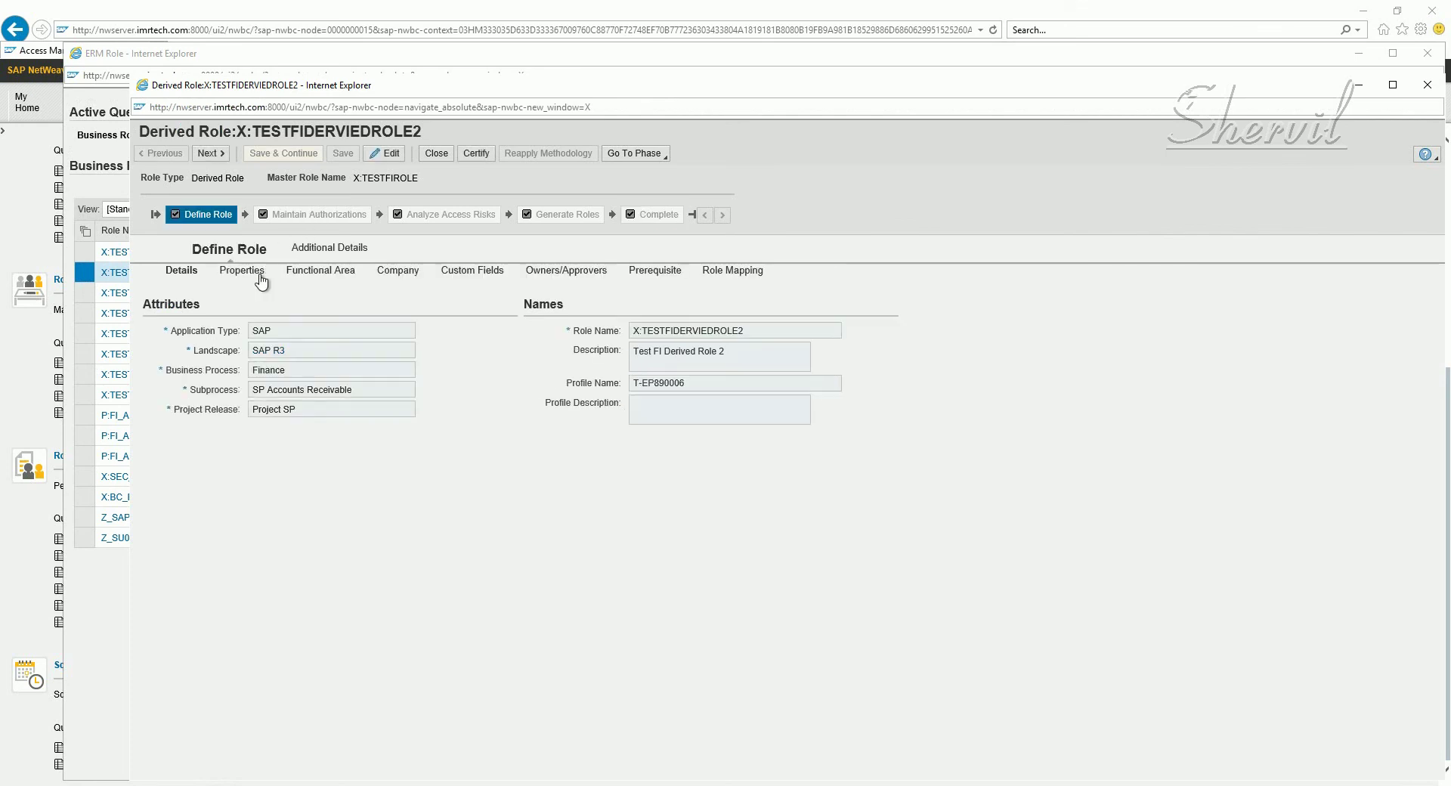
{"action": "left_click", "coordinate": [328, 277]}
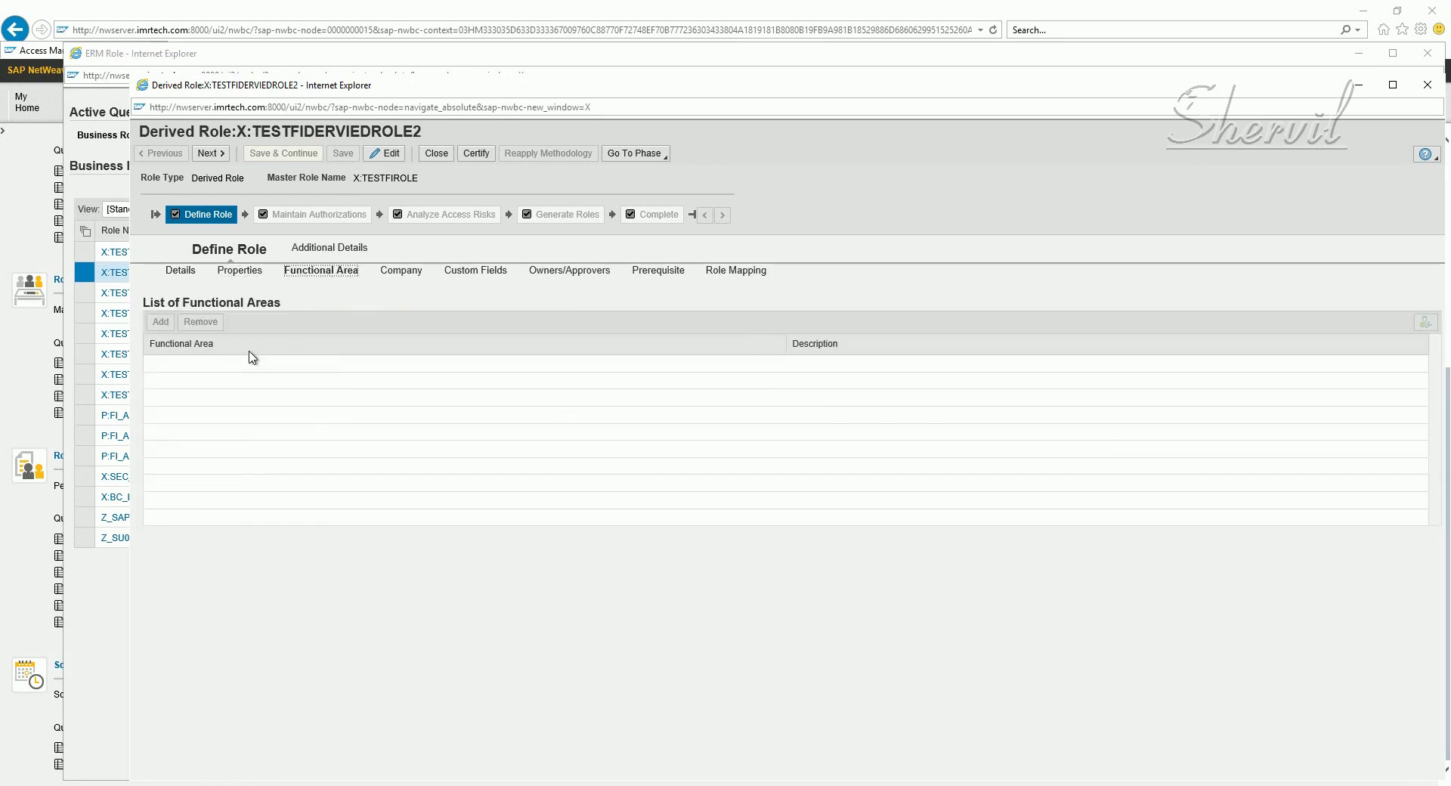
{"action": "left_click", "coordinate": [302, 370]}
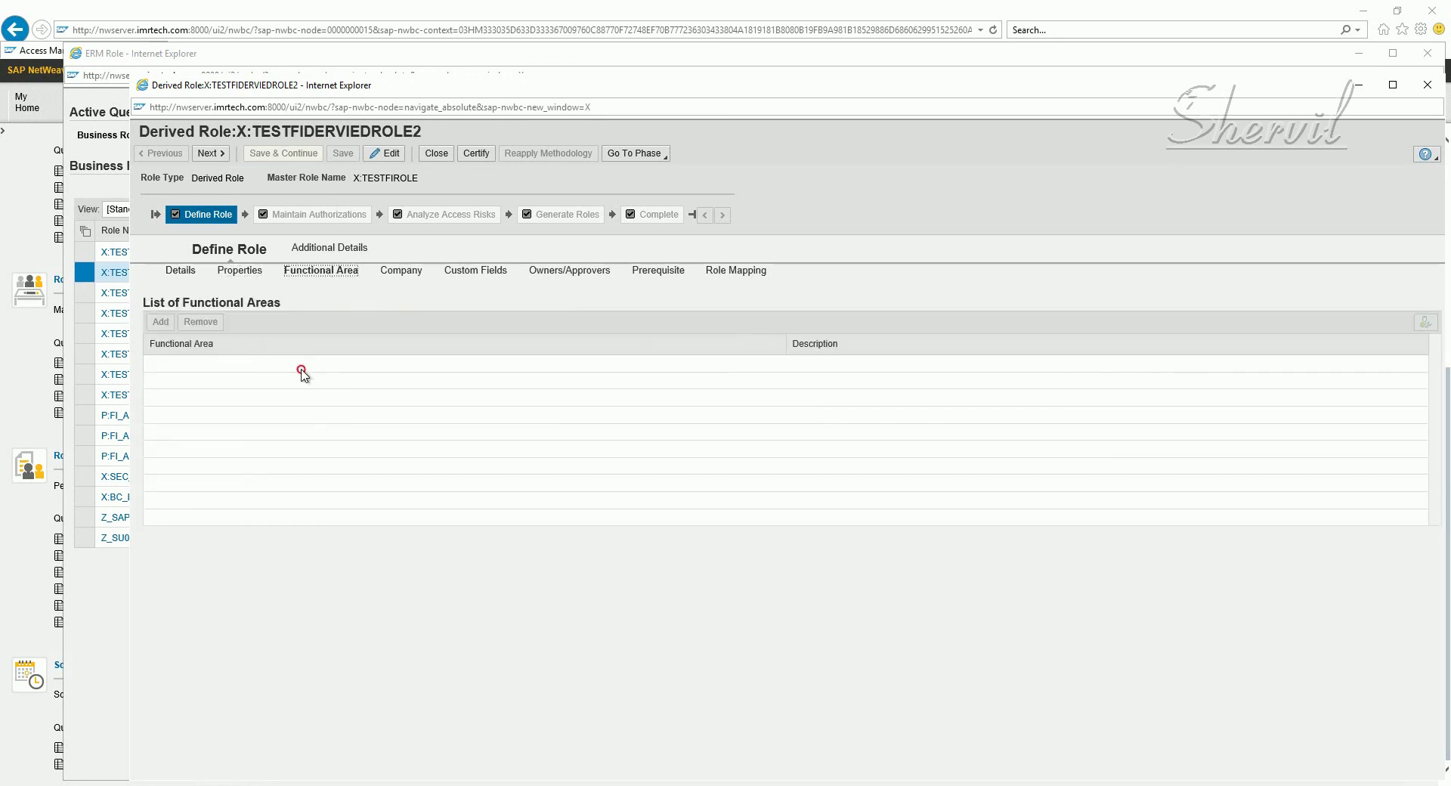
{"action": "left_click", "coordinate": [384, 275]}
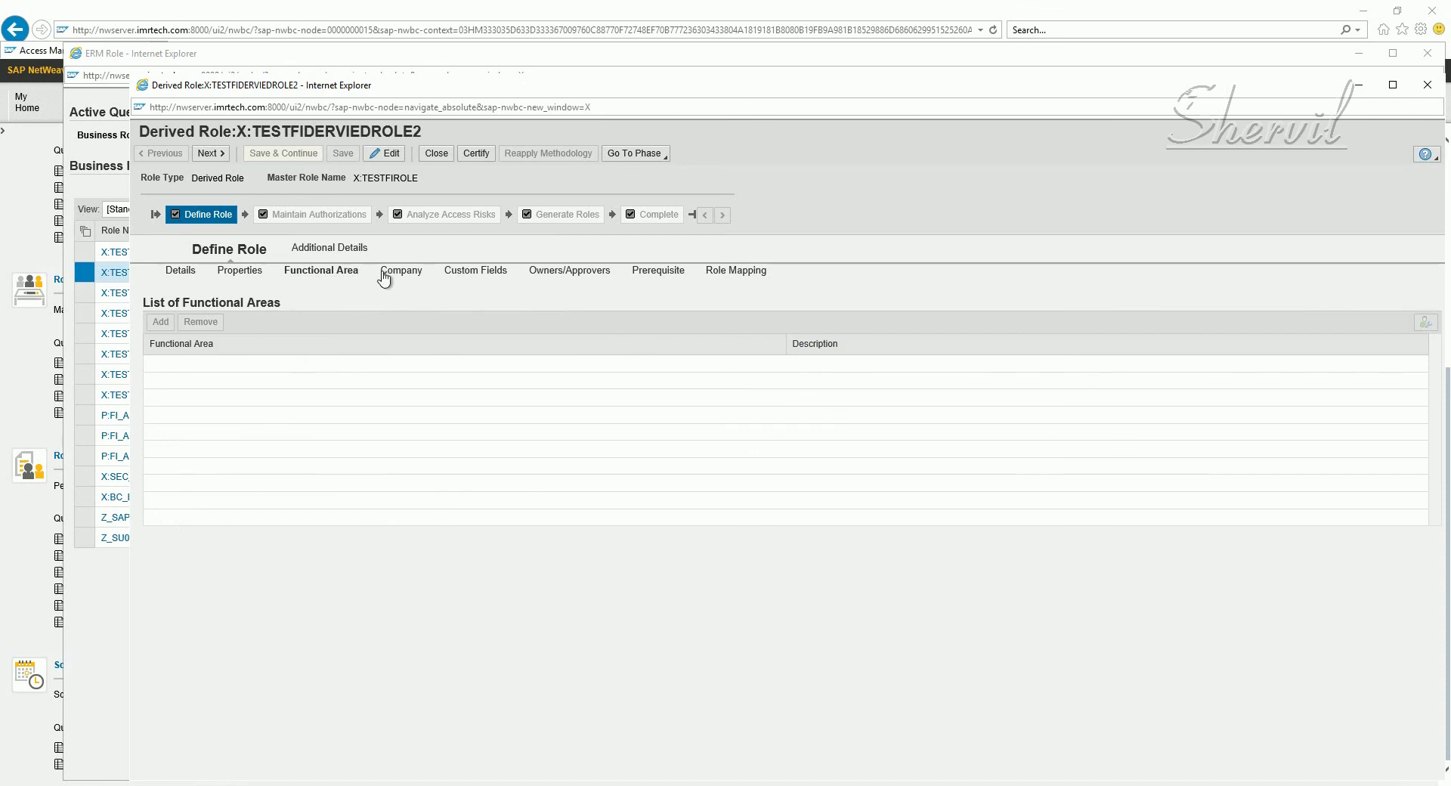
{"action": "left_click", "coordinate": [475, 273]}
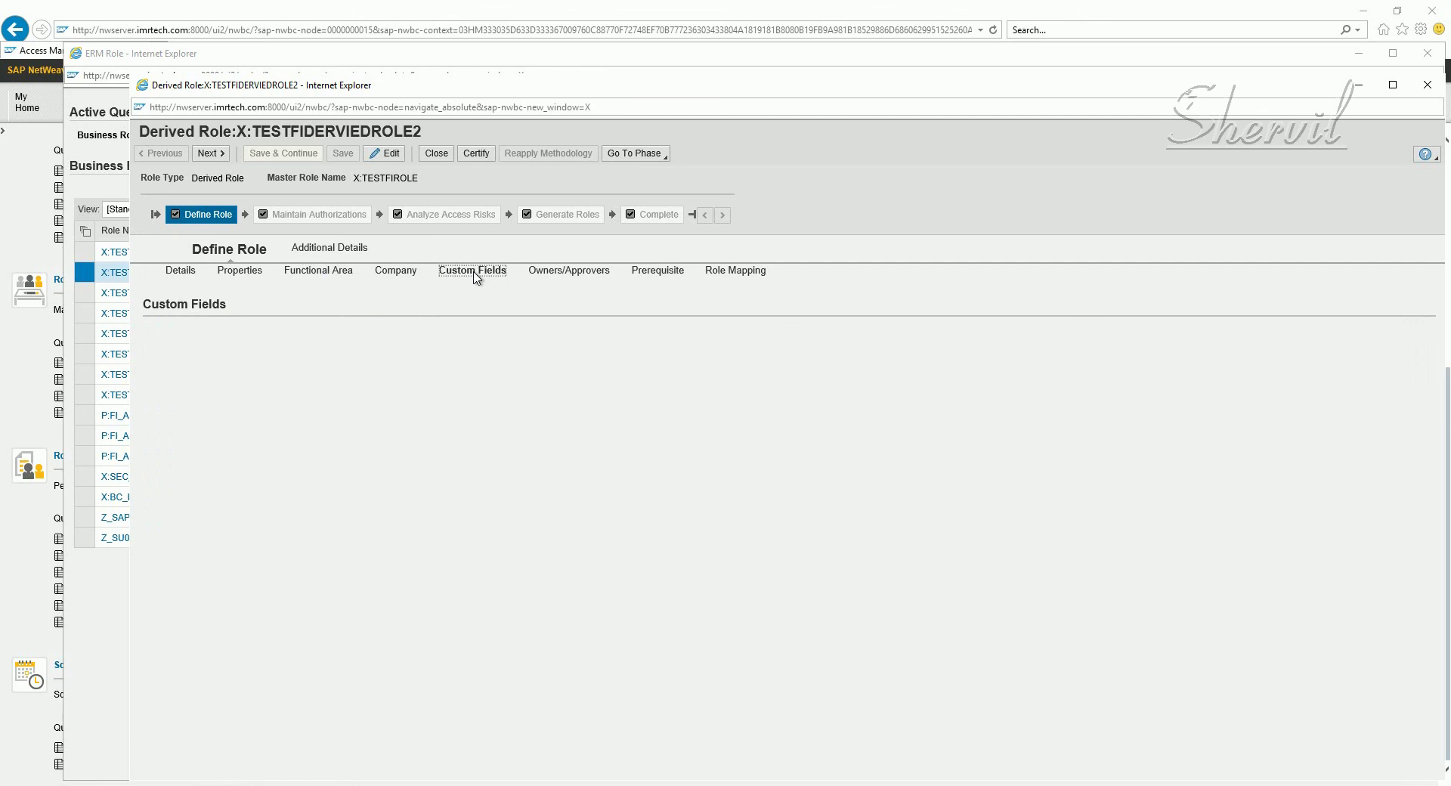
{"action": "left_click", "coordinate": [548, 277]}
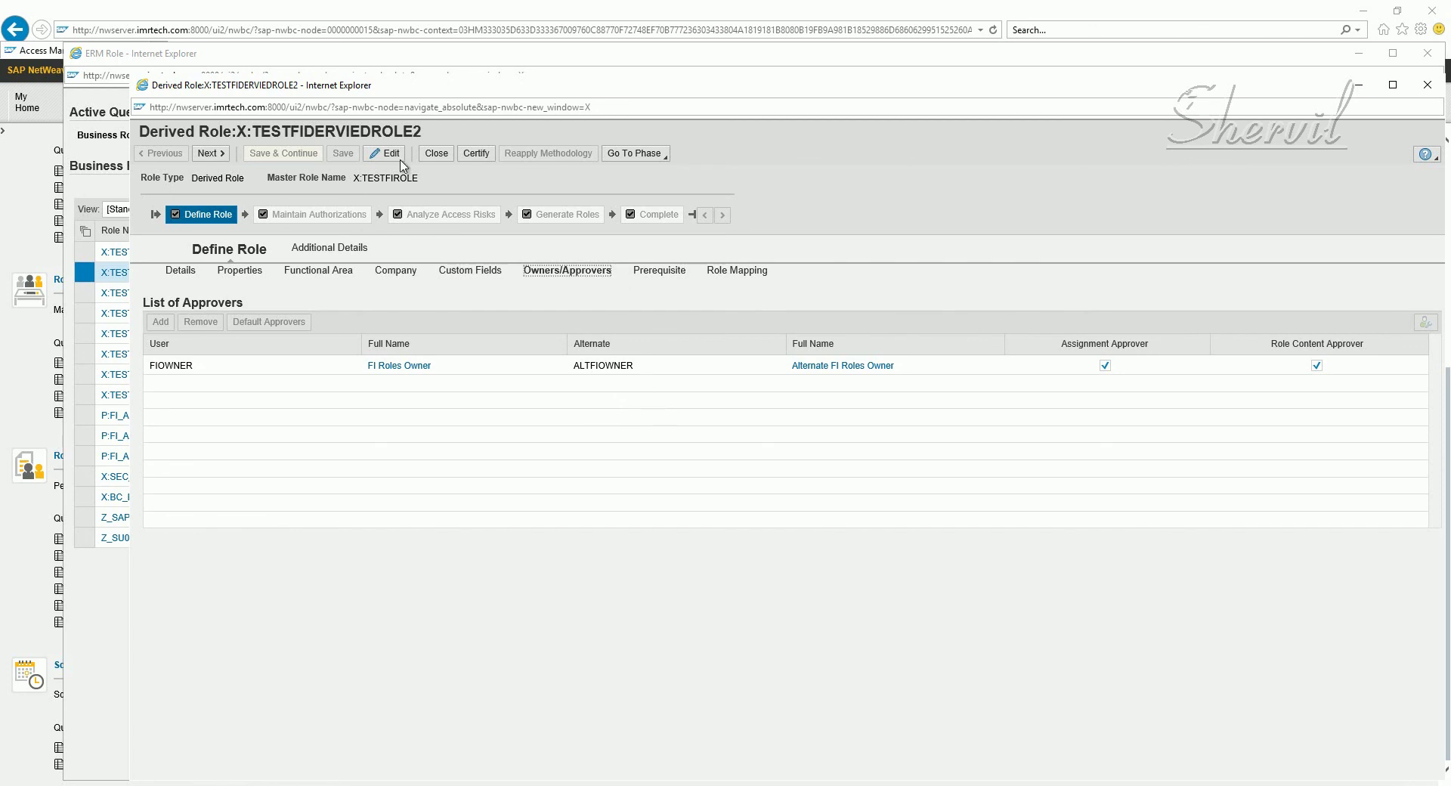
Examine the actions and organizational levels in the derived role's Maintain Authorizations phase.
{"action": "left_click", "coordinate": [211, 158]}
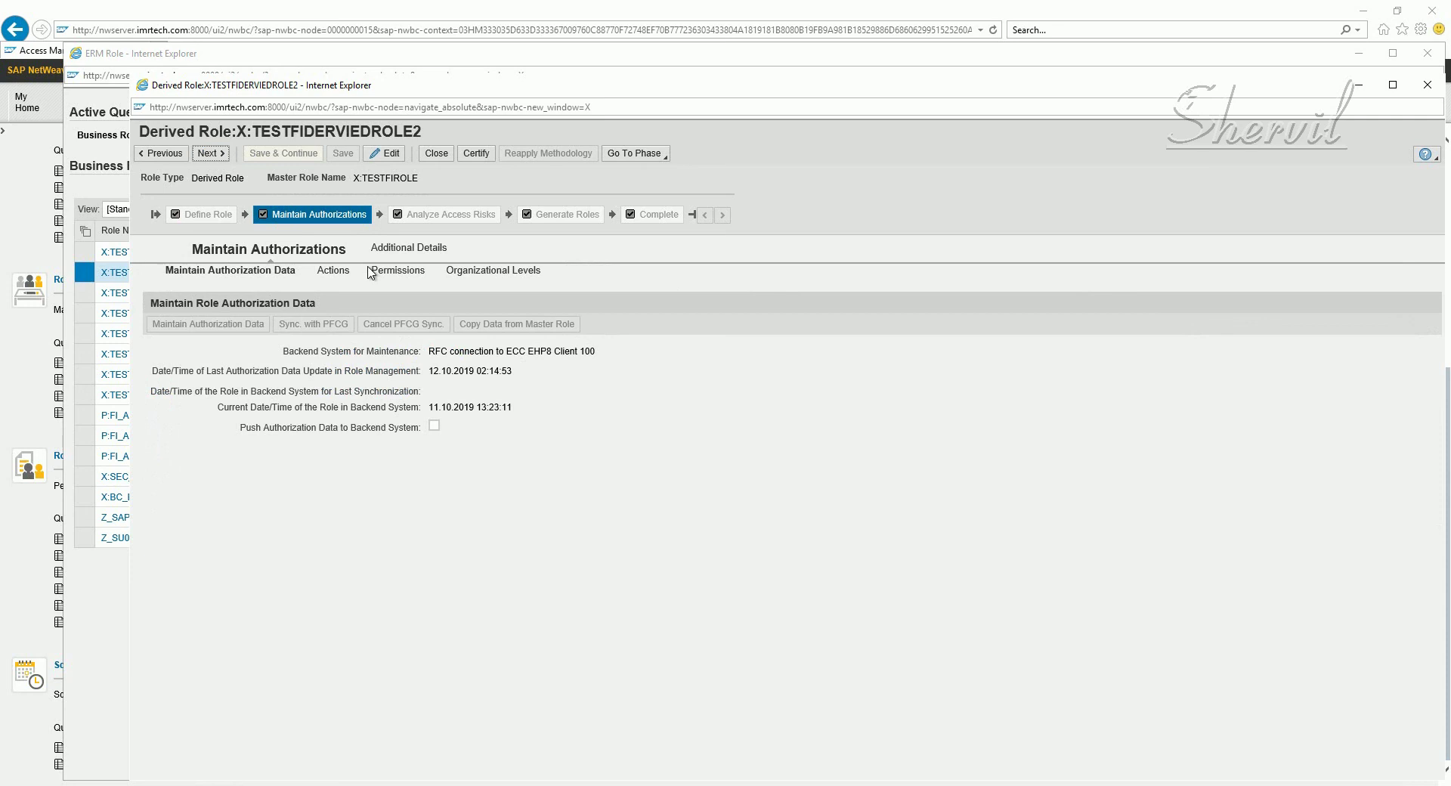
{"action": "left_click", "coordinate": [341, 274]}
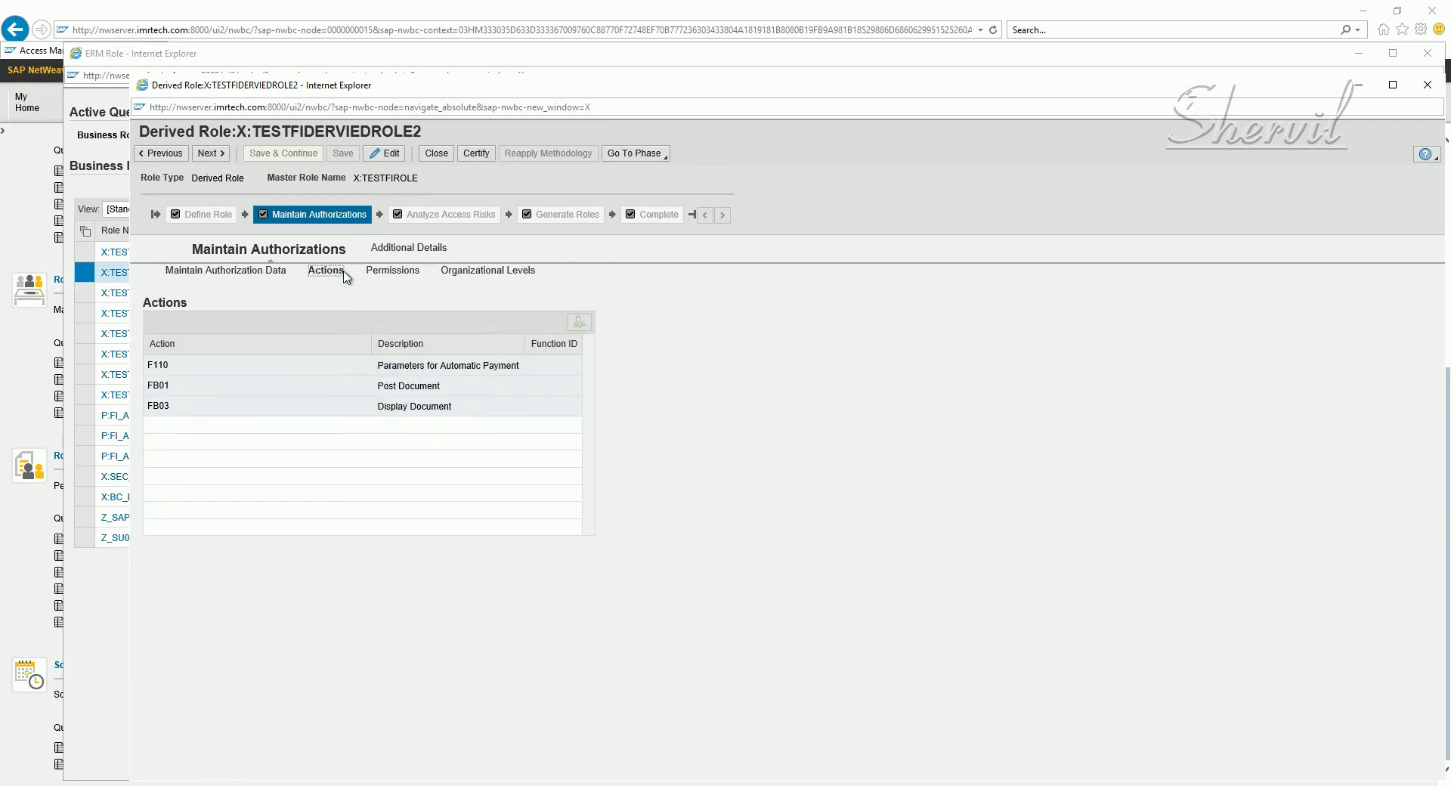
{"action": "left_click", "coordinate": [472, 278]}
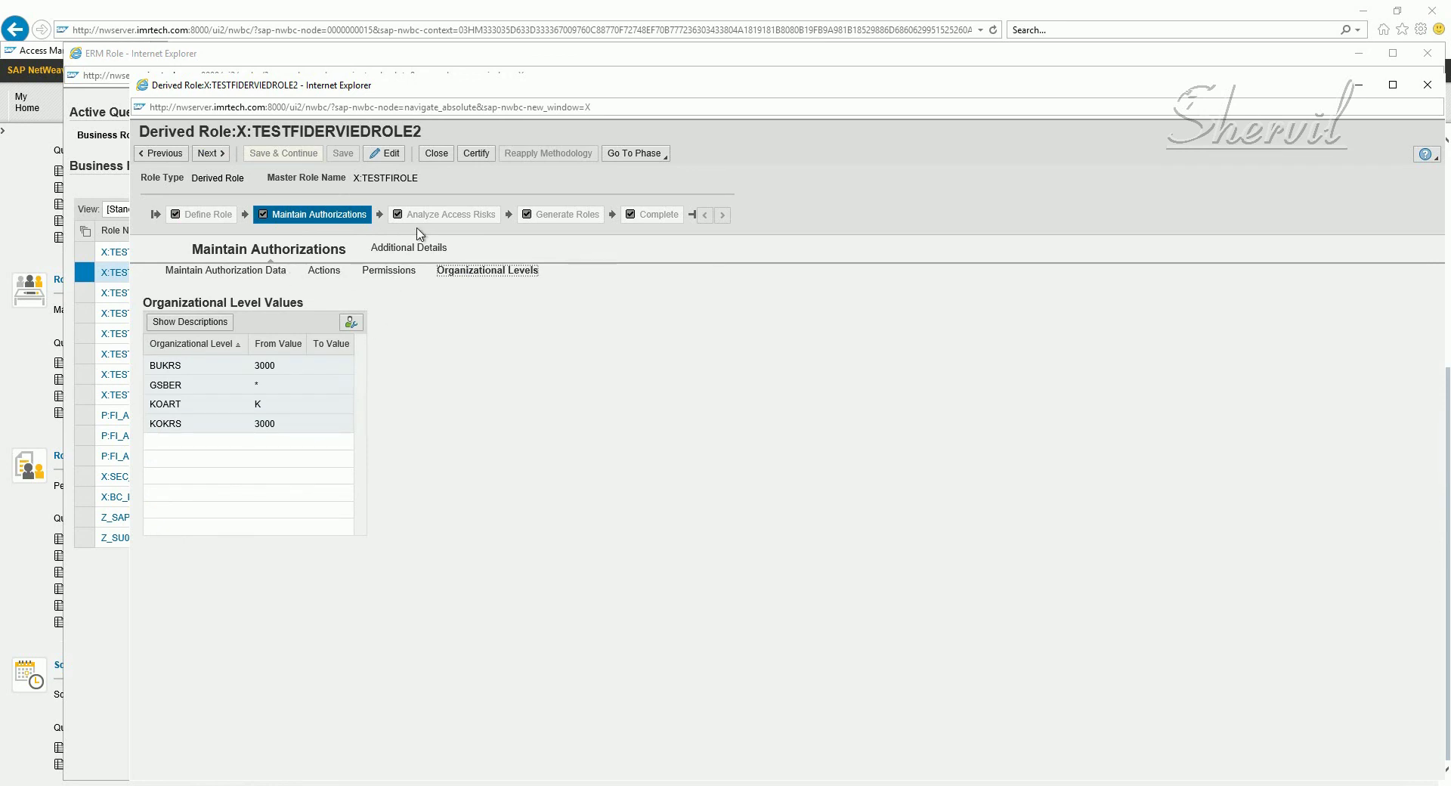
Check the ticket number details under Additional Details, and the master role name back in the Define Role phase.
{"action": "left_click", "coordinate": [384, 253]}
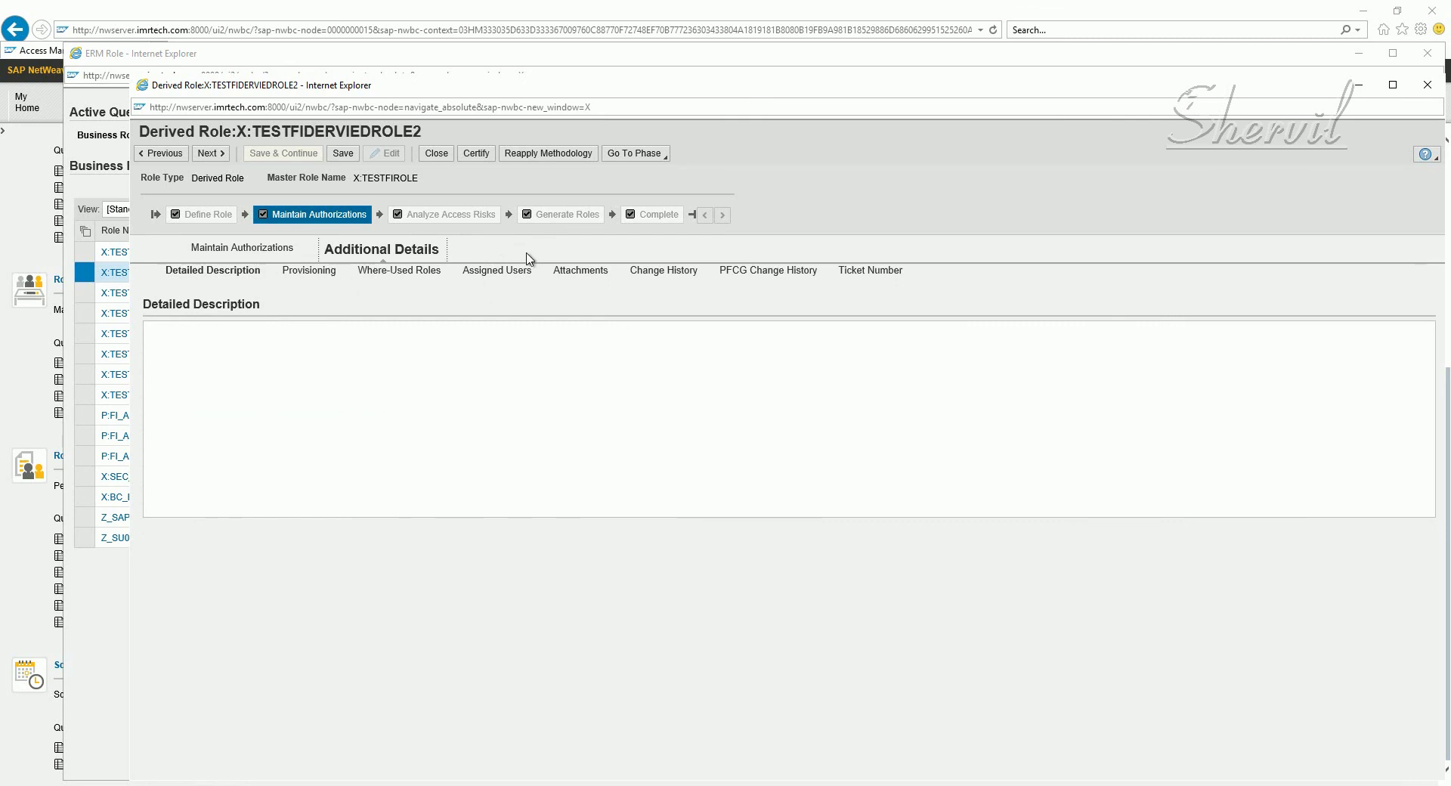
{"action": "left_click", "coordinate": [856, 274]}
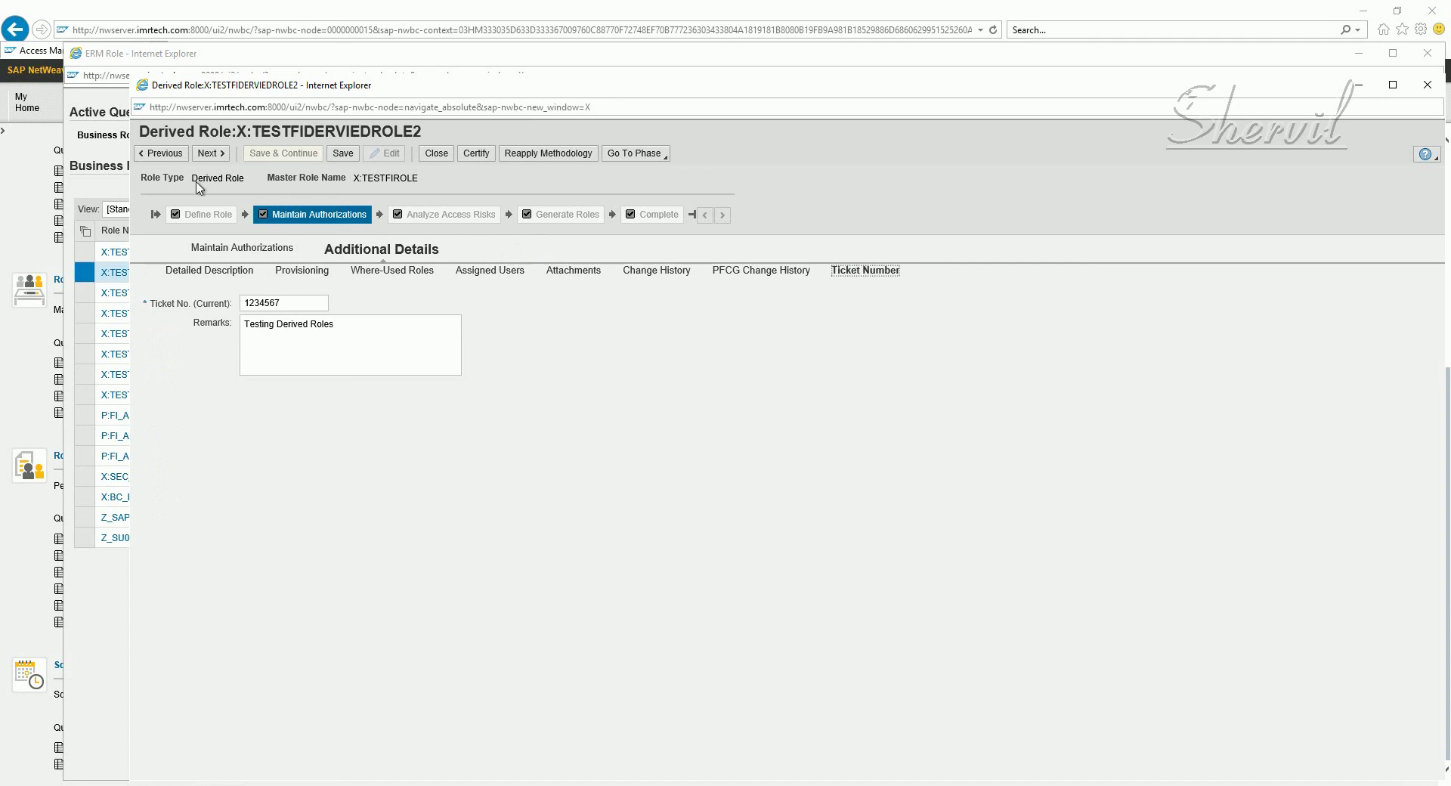
{"action": "left_click", "coordinate": [166, 157]}
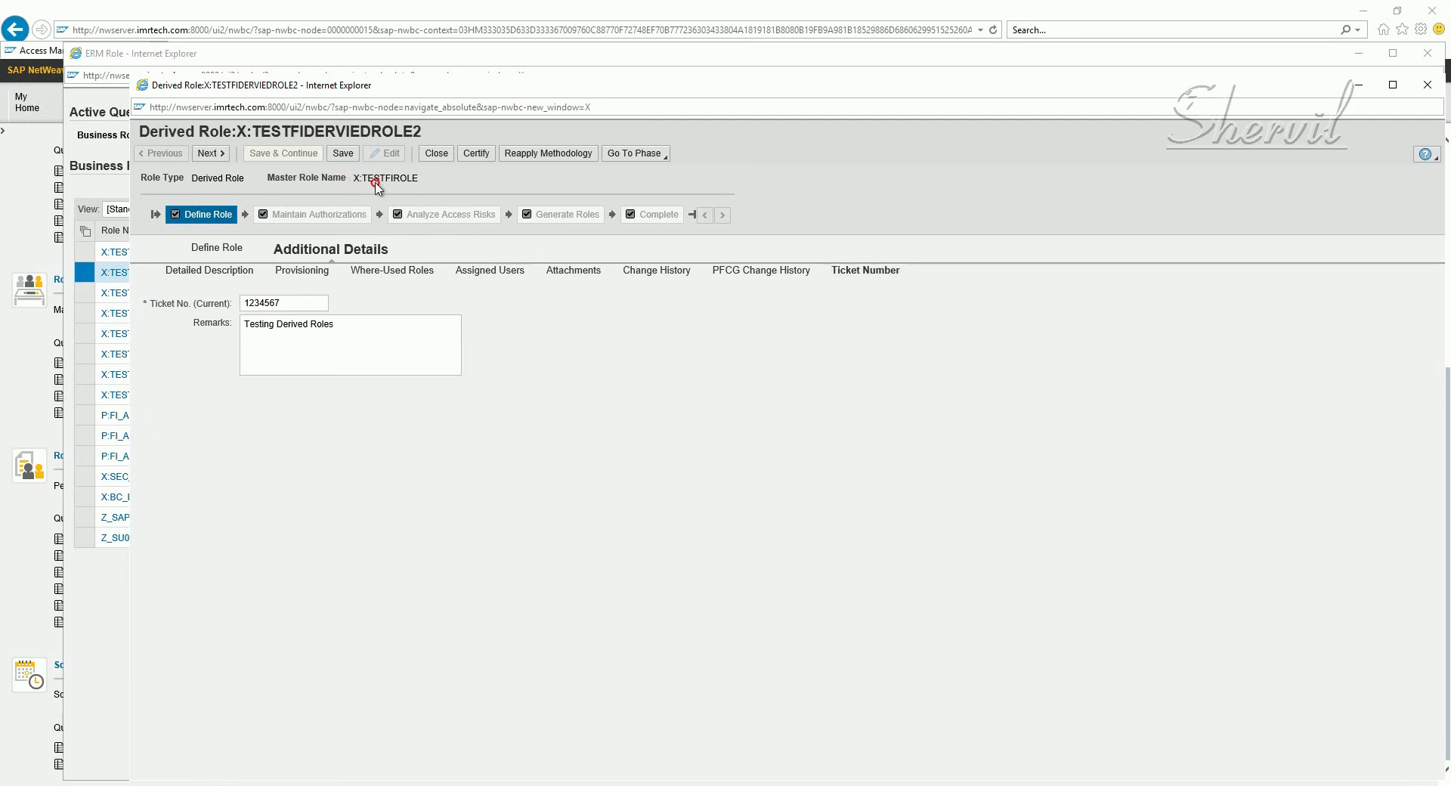
{"action": "double_click", "coordinate": [378, 179]}
{"action": "left_click", "coordinate": [404, 182]}
Close the derived role window and minimize the remote desktop session to return to the local Derived Roles template file.
{"action": "left_click", "coordinate": [1427, 84]}
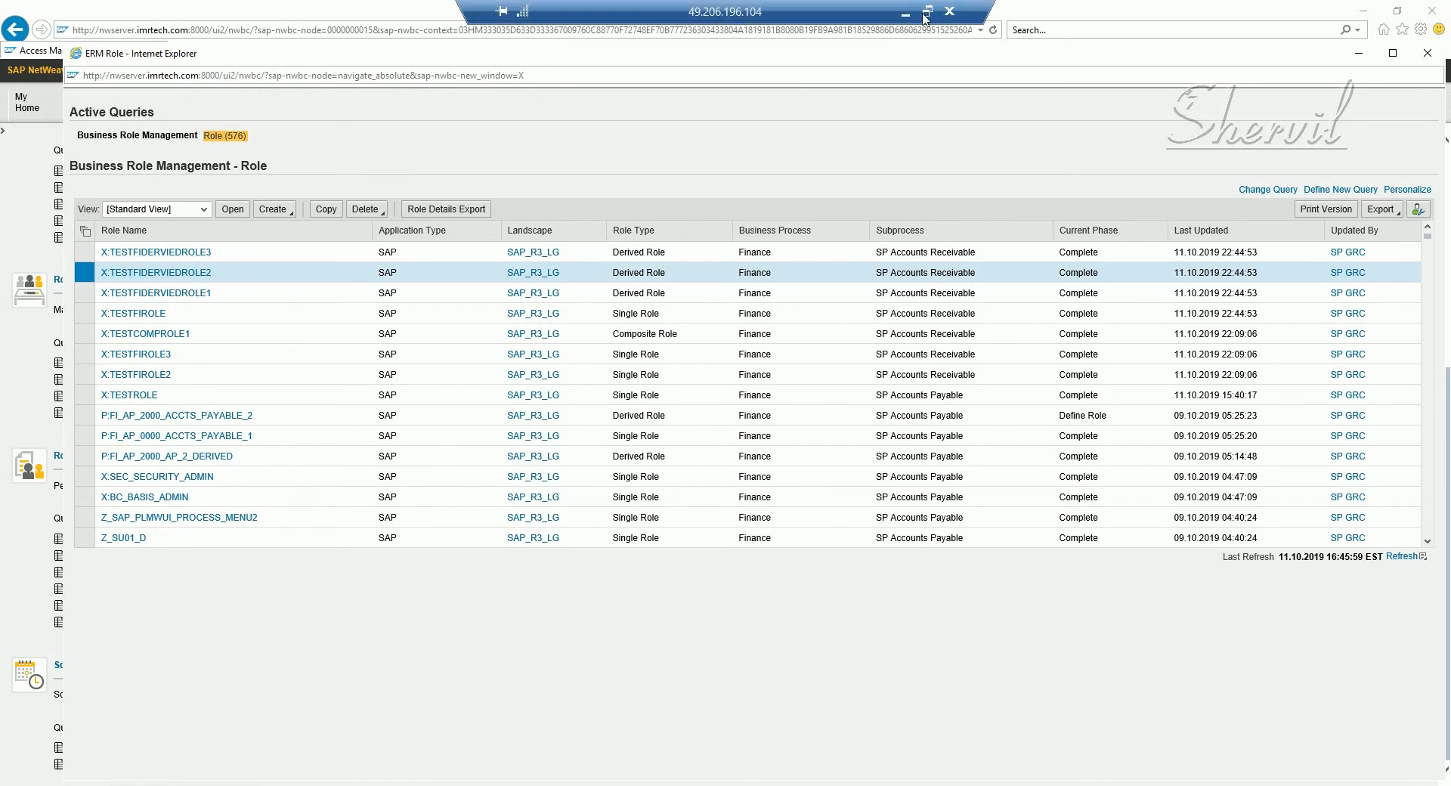
{"action": "left_click", "coordinate": [905, 12]}
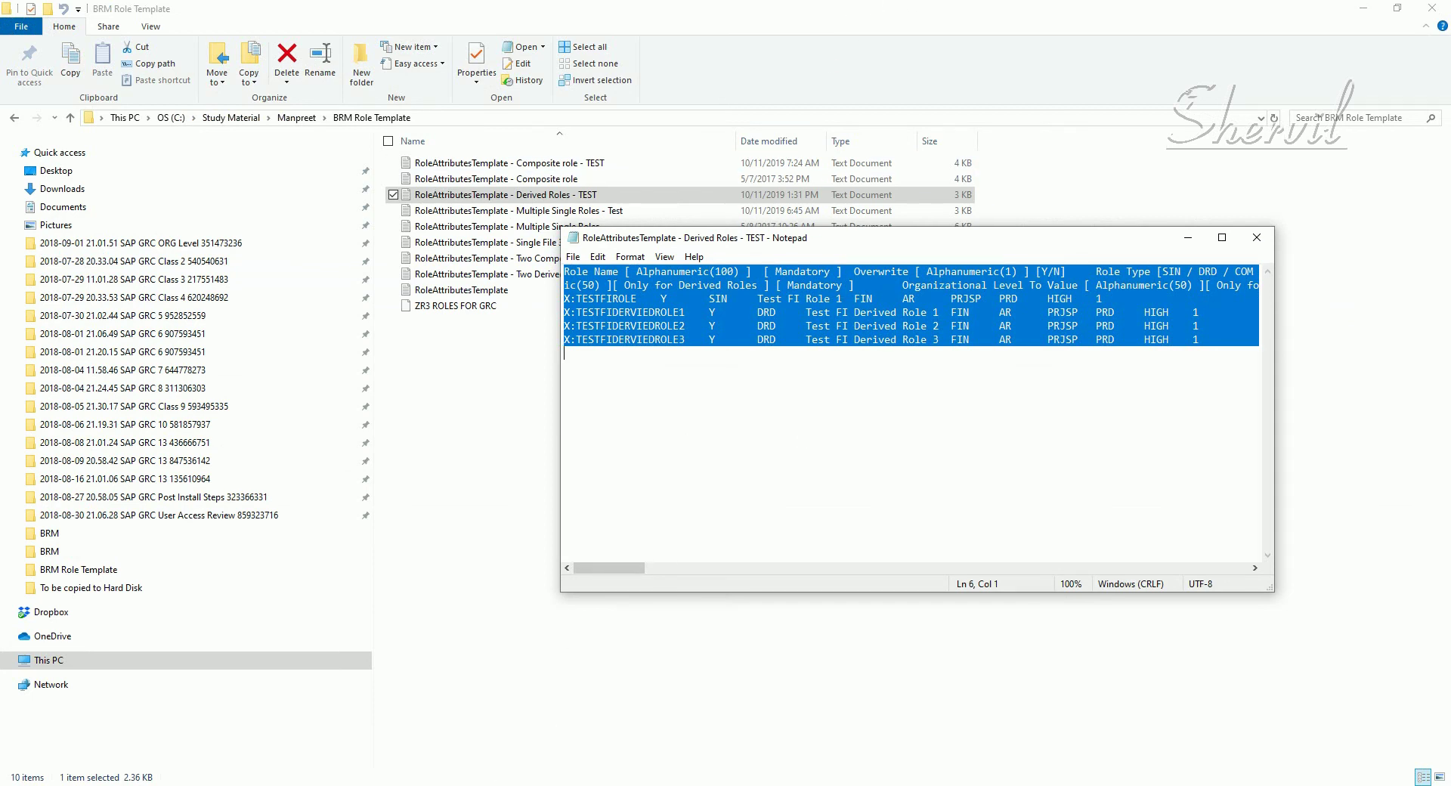
Switch to the Derived Roles template in Excel and examine the X:TESTFIROLE row from its role name through its sensitivity value.
{"action": "left_click", "coordinate": [610, 784]}
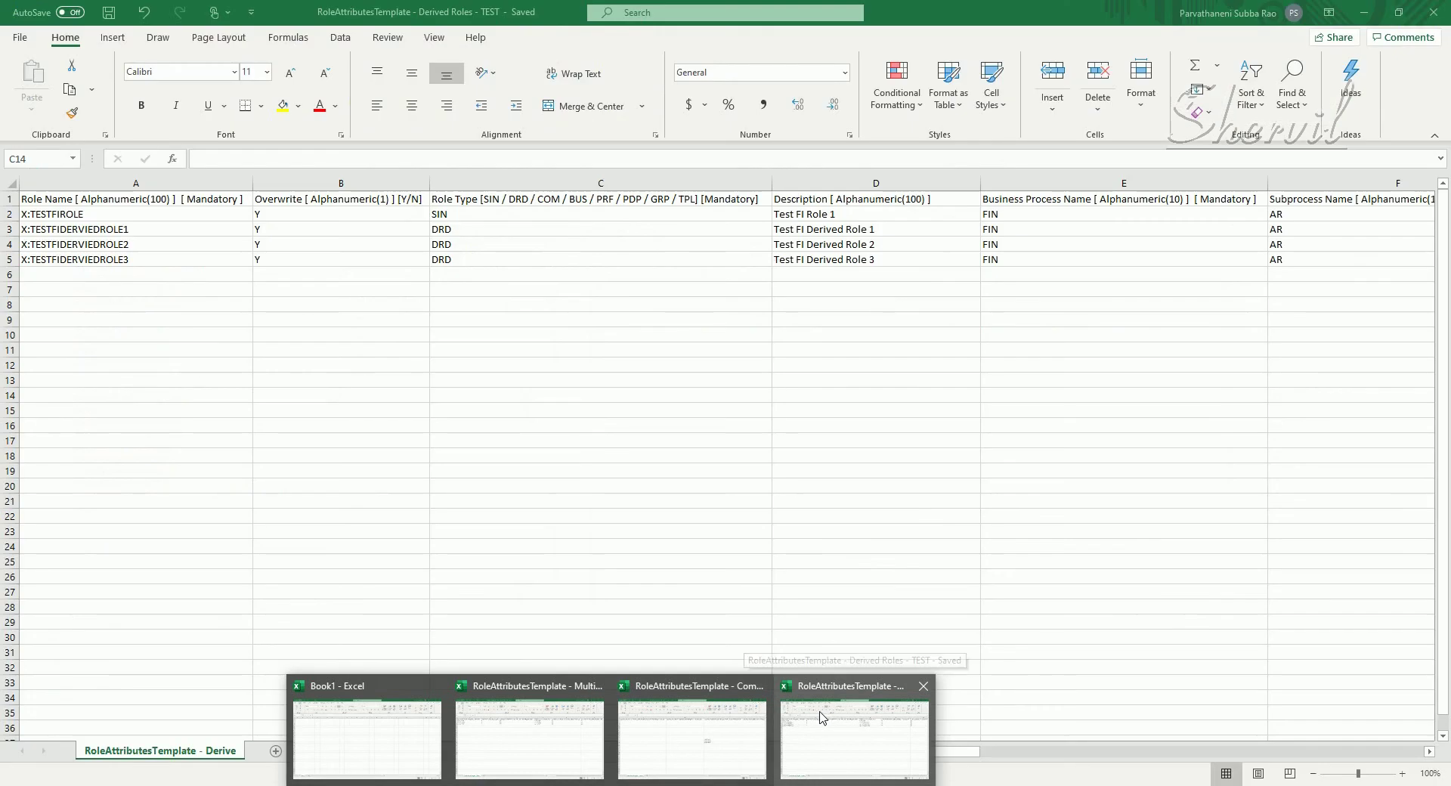
{"action": "left_click", "coordinate": [822, 717]}
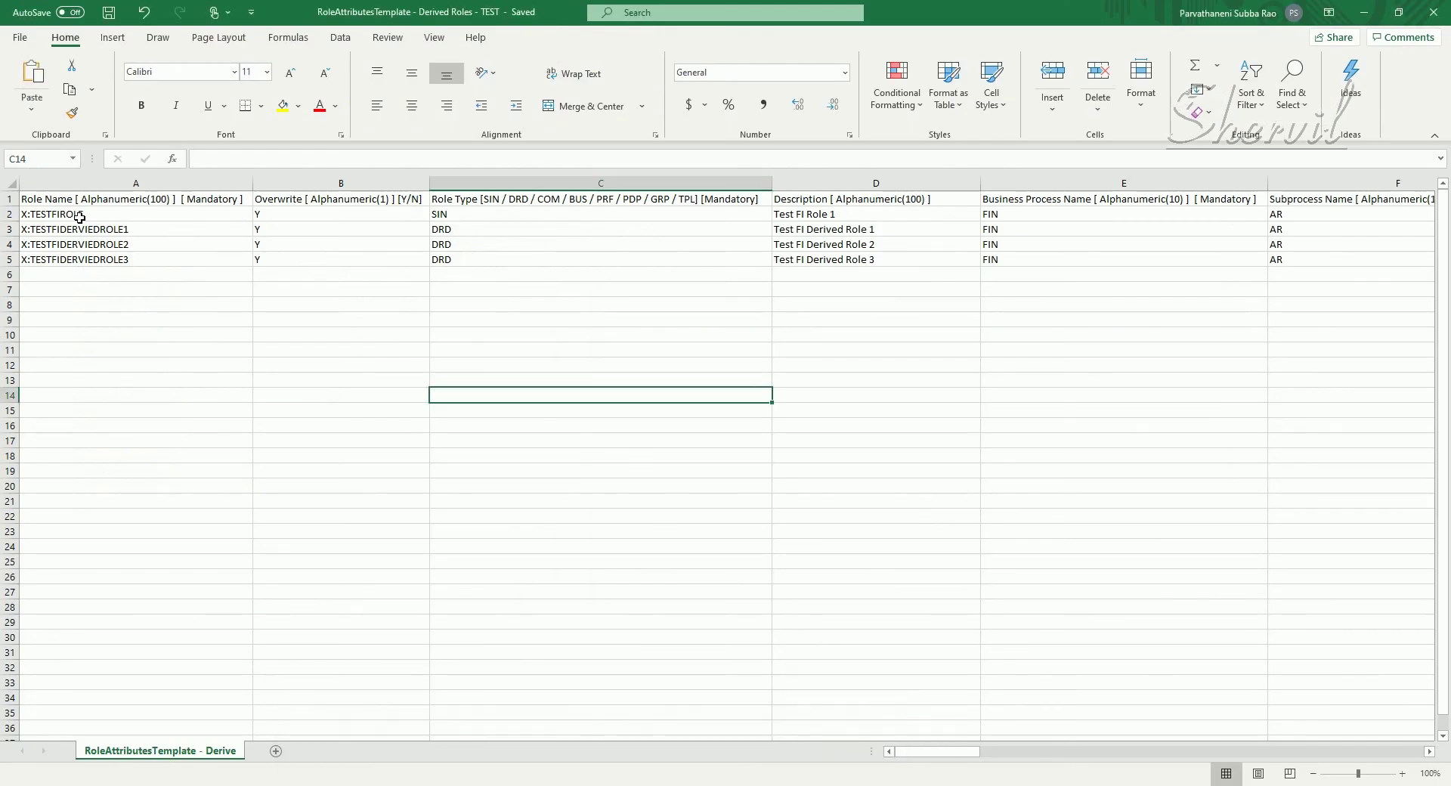
{"action": "left_click_drag", "start_coordinate": [80, 217], "coordinate": [813, 220]}
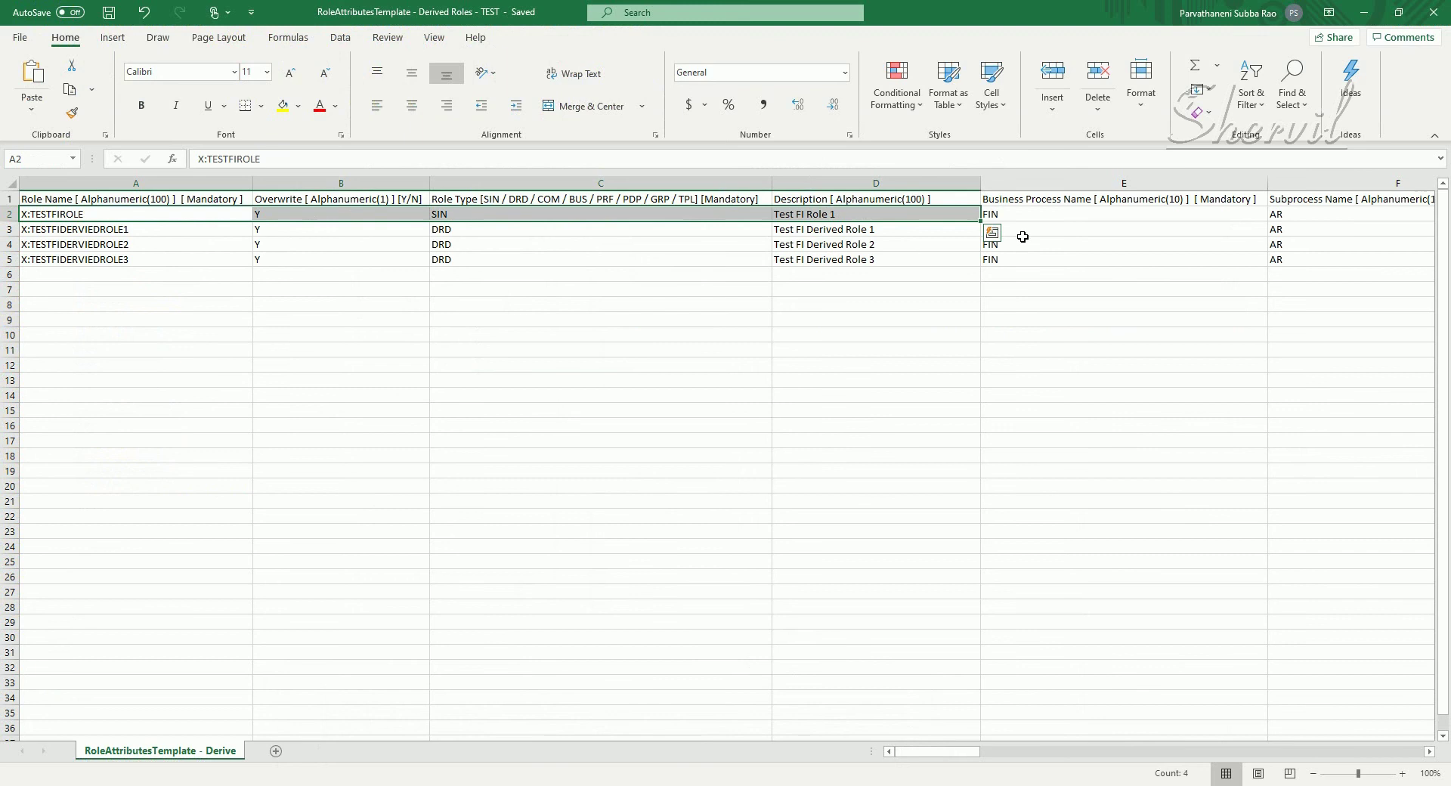
{"action": "mouse_move", "coordinate": [956, 752]}
{"action": "left_mouse_down"}
{"action": "mouse_move", "coordinate": [1073, 771]}
{"action": "mouse_move", "coordinate": [944, 759]}
{"action": "mouse_move", "coordinate": [1058, 768]}
{"action": "left_mouse_up"}
{"action": "left_click", "coordinate": [441, 215]}
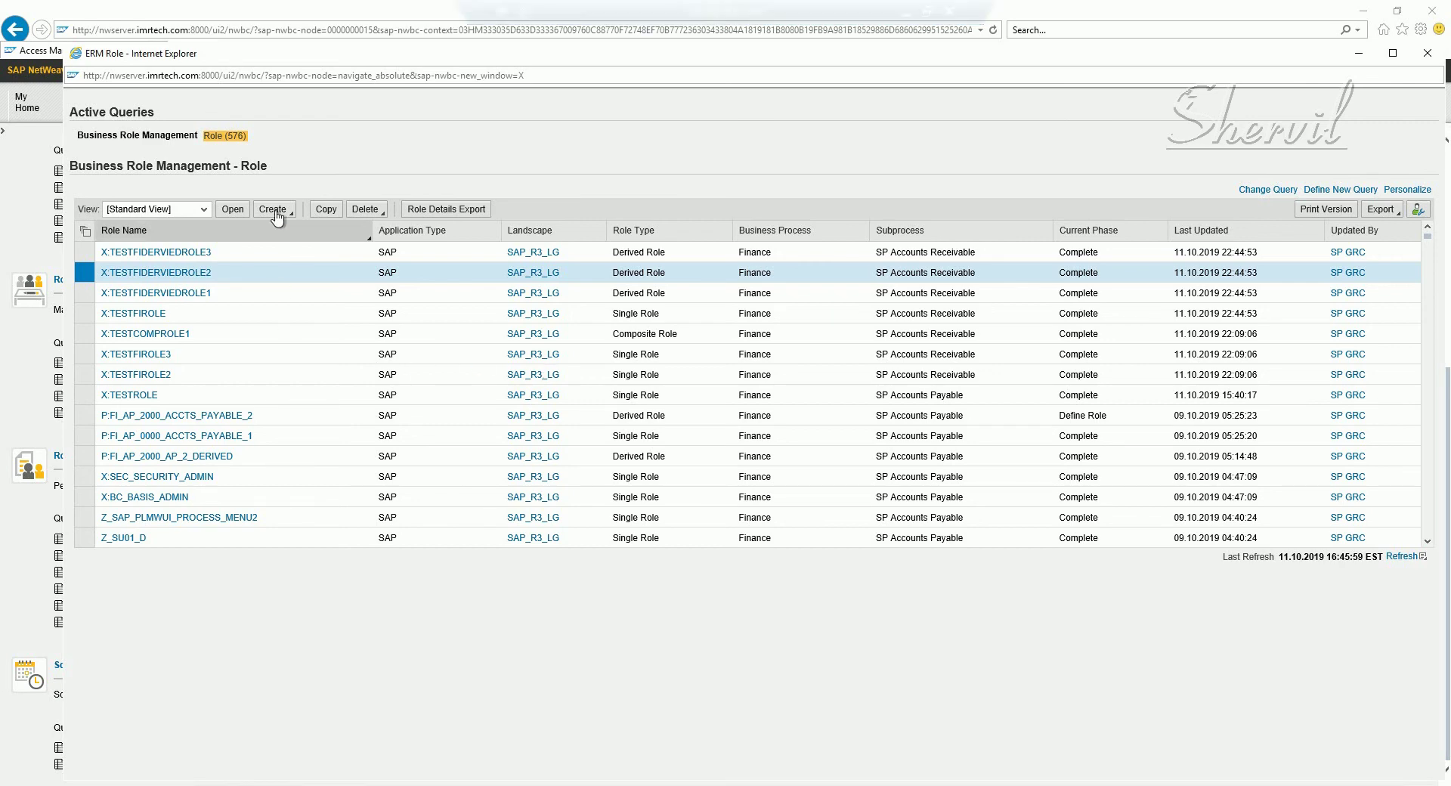
Open X:TESTFIDERVIEDROLE2 from Role Management in the remote session and check its sensitivity in the Define Role properties.
{"action": "left_click", "coordinate": [233, 219]}
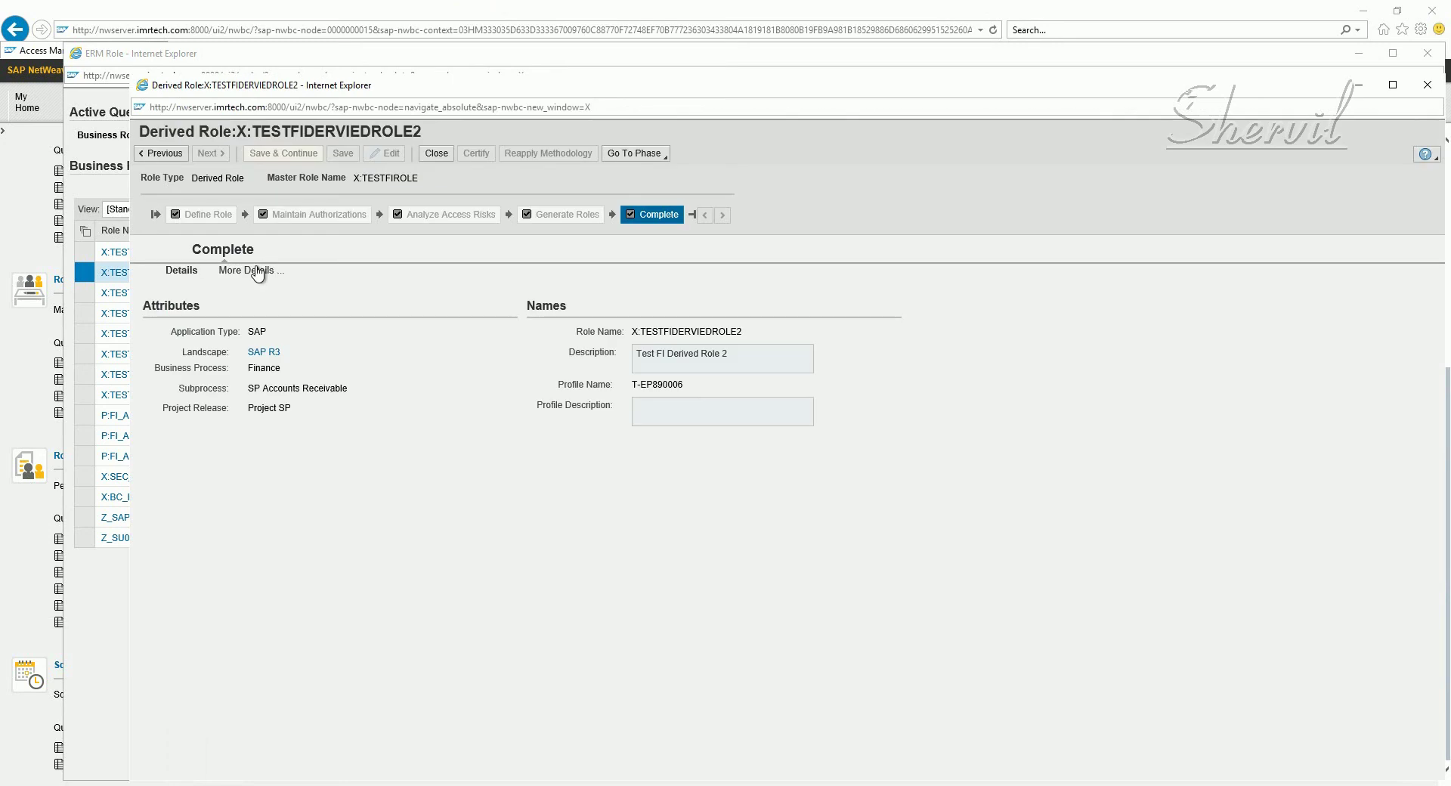
{"action": "left_click", "coordinate": [241, 272]}
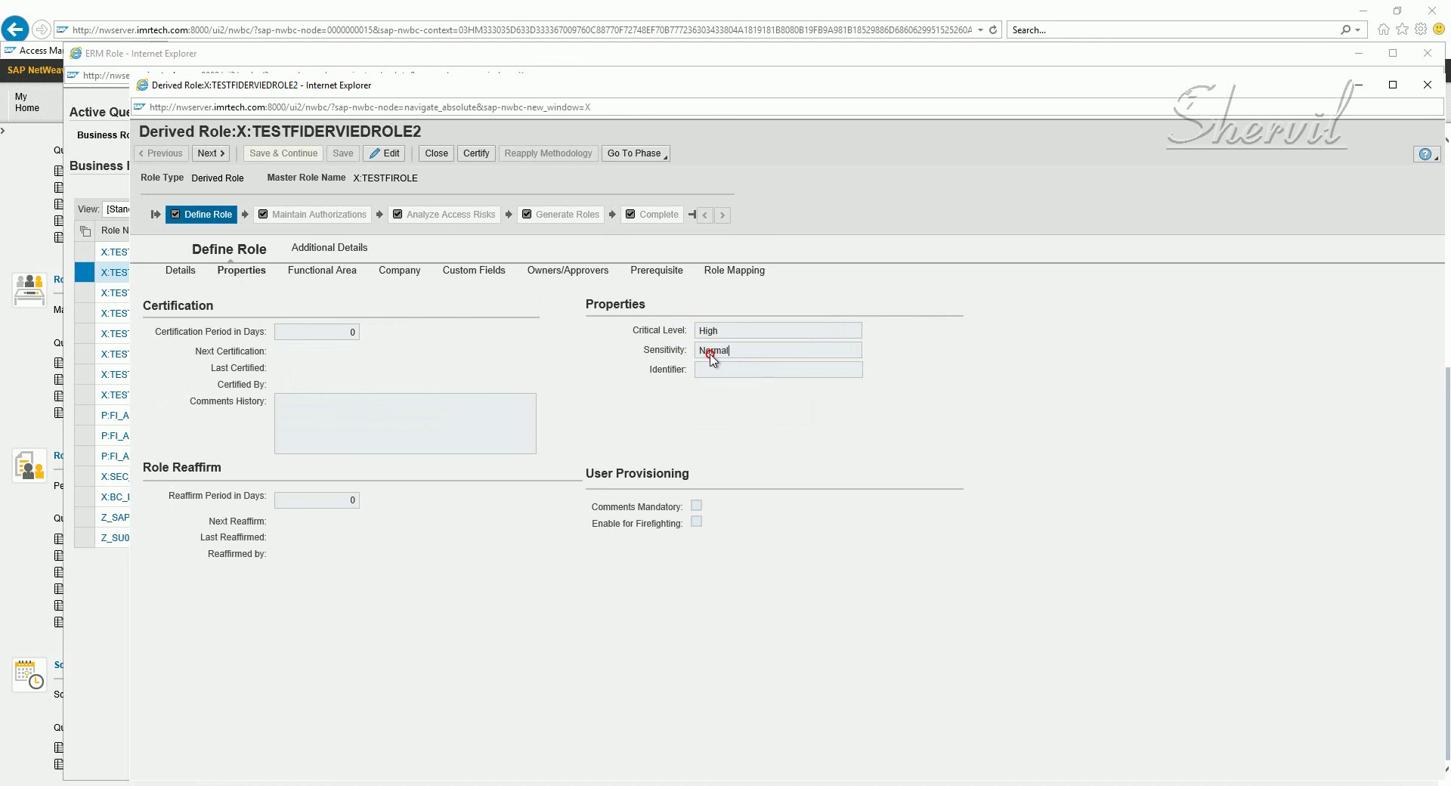
{"action": "left_click", "coordinate": [678, 350]}
Switch to the SAP GUI Role sensitivity view and check the code and description of the first entry, widening the code column.
{"action": "left_click", "coordinate": [302, 785]}
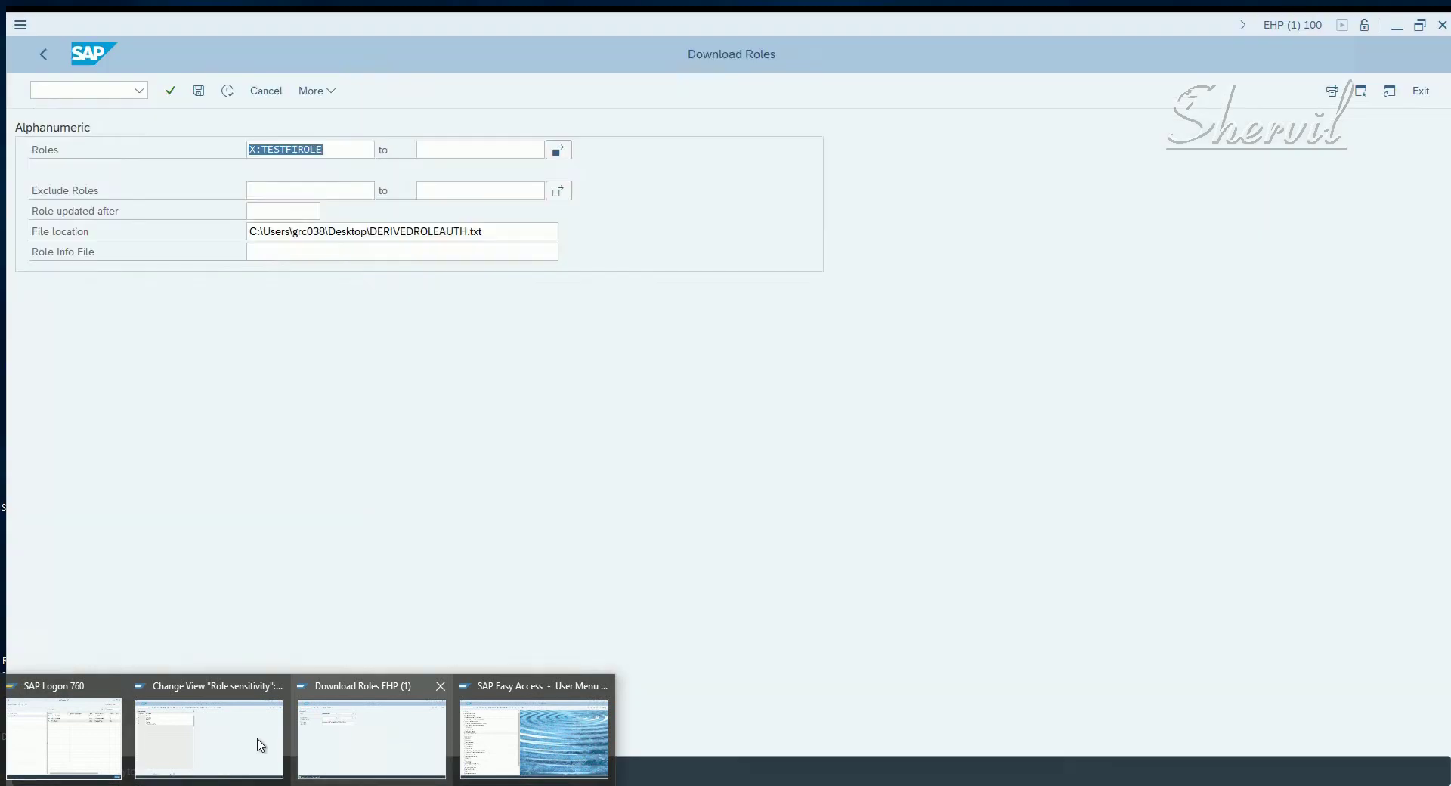
{"action": "left_click", "coordinate": [261, 746]}
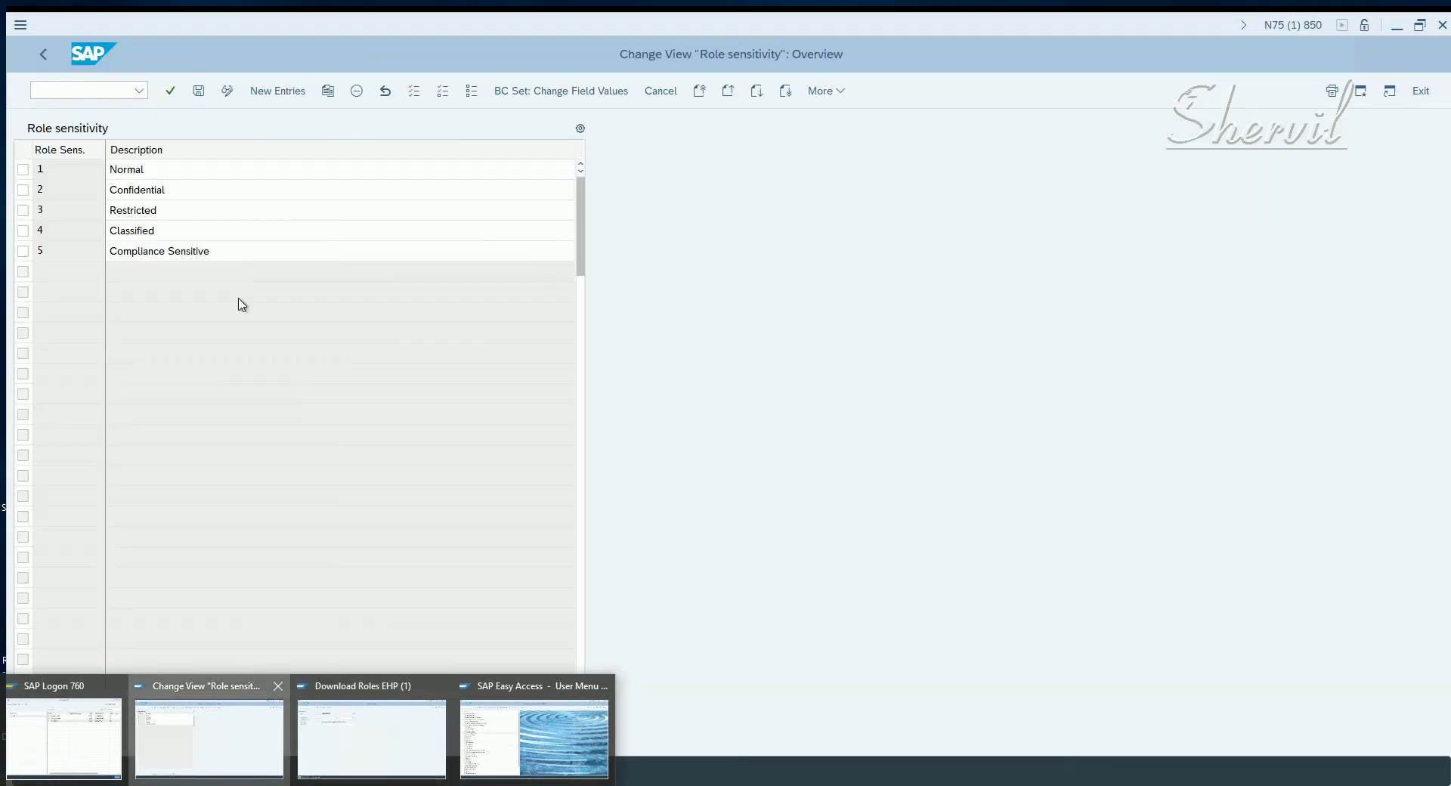
{"action": "double_click", "coordinate": [115, 161]}
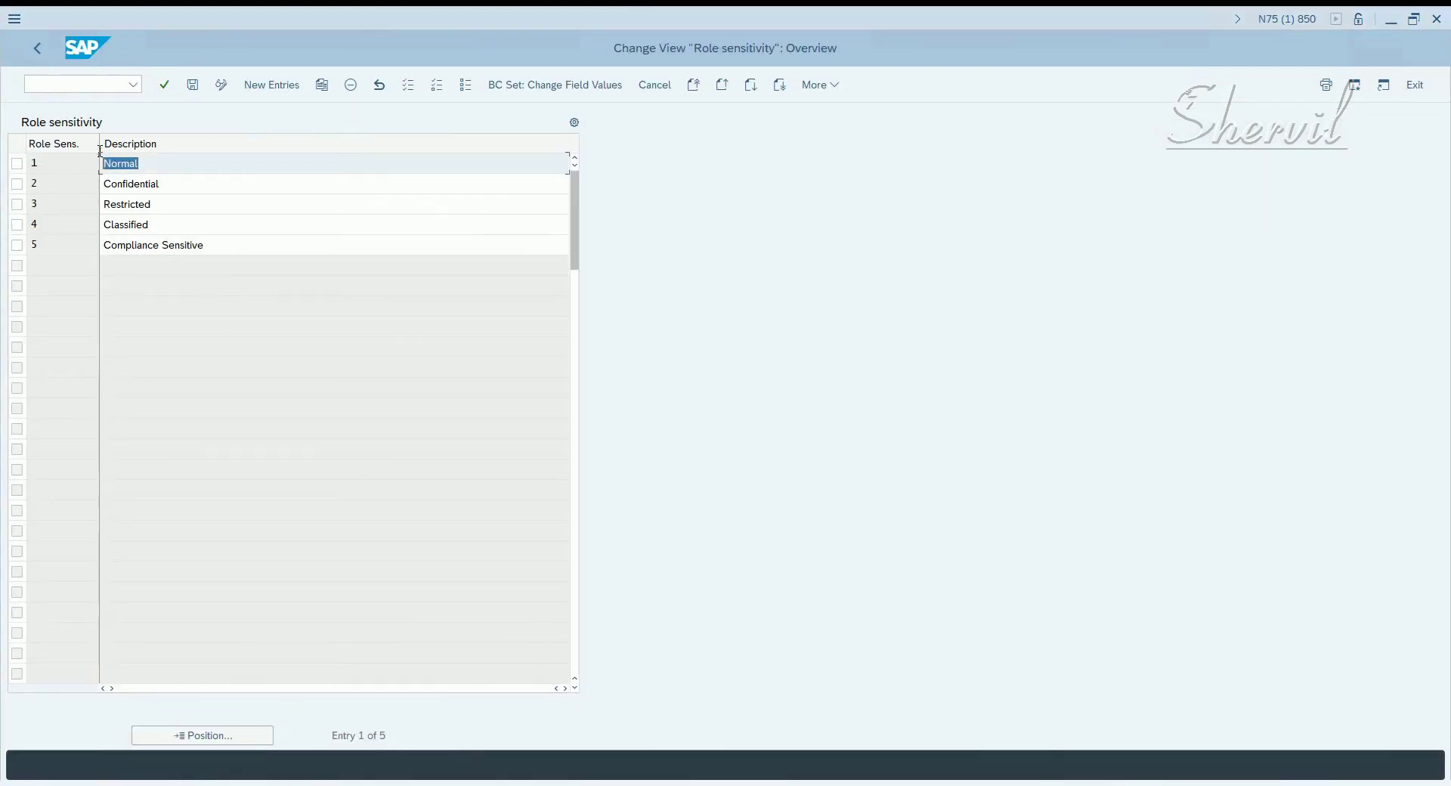
{"action": "double_click", "coordinate": [44, 169]}
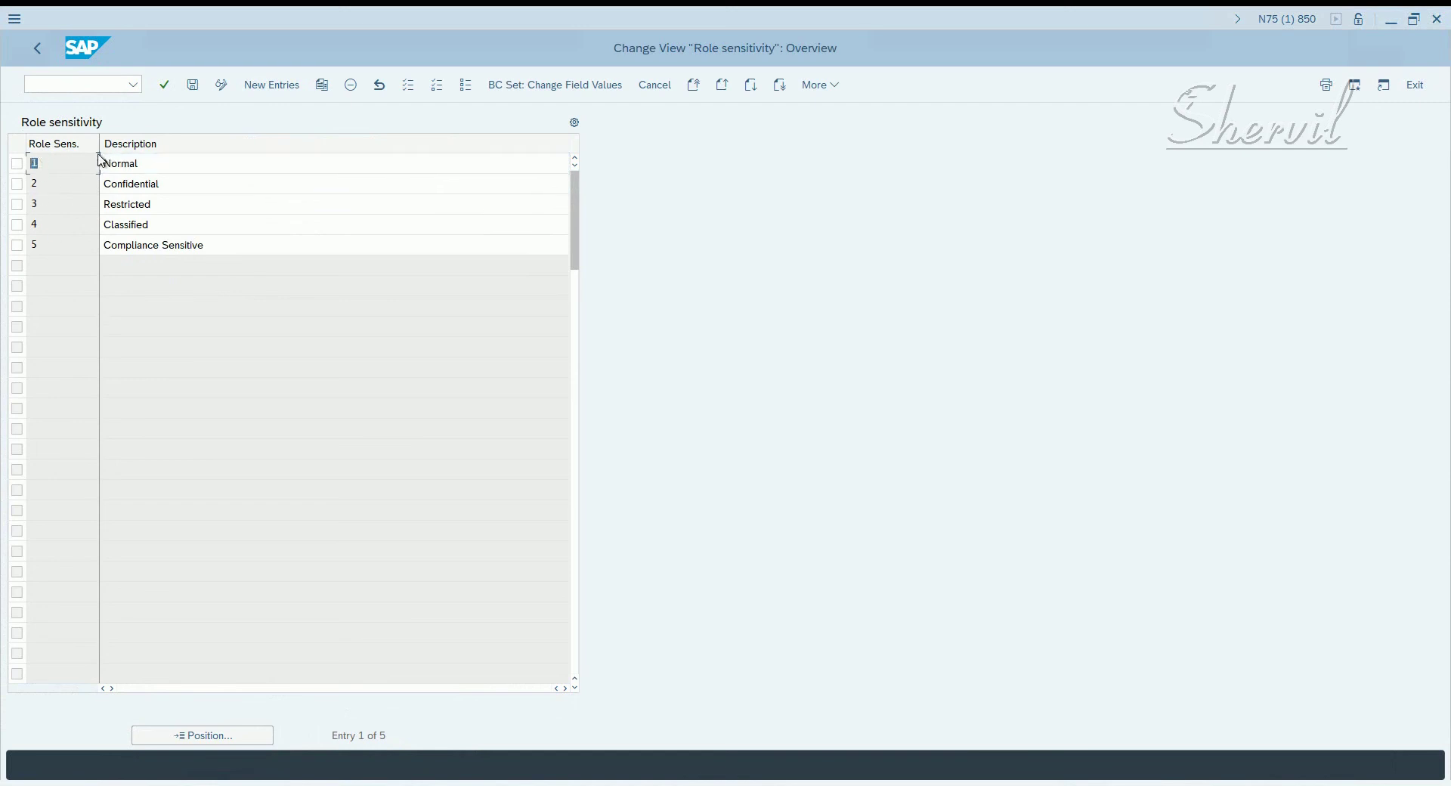
{"action": "left_click_drag", "start_coordinate": [98, 144], "coordinate": [126, 160]}
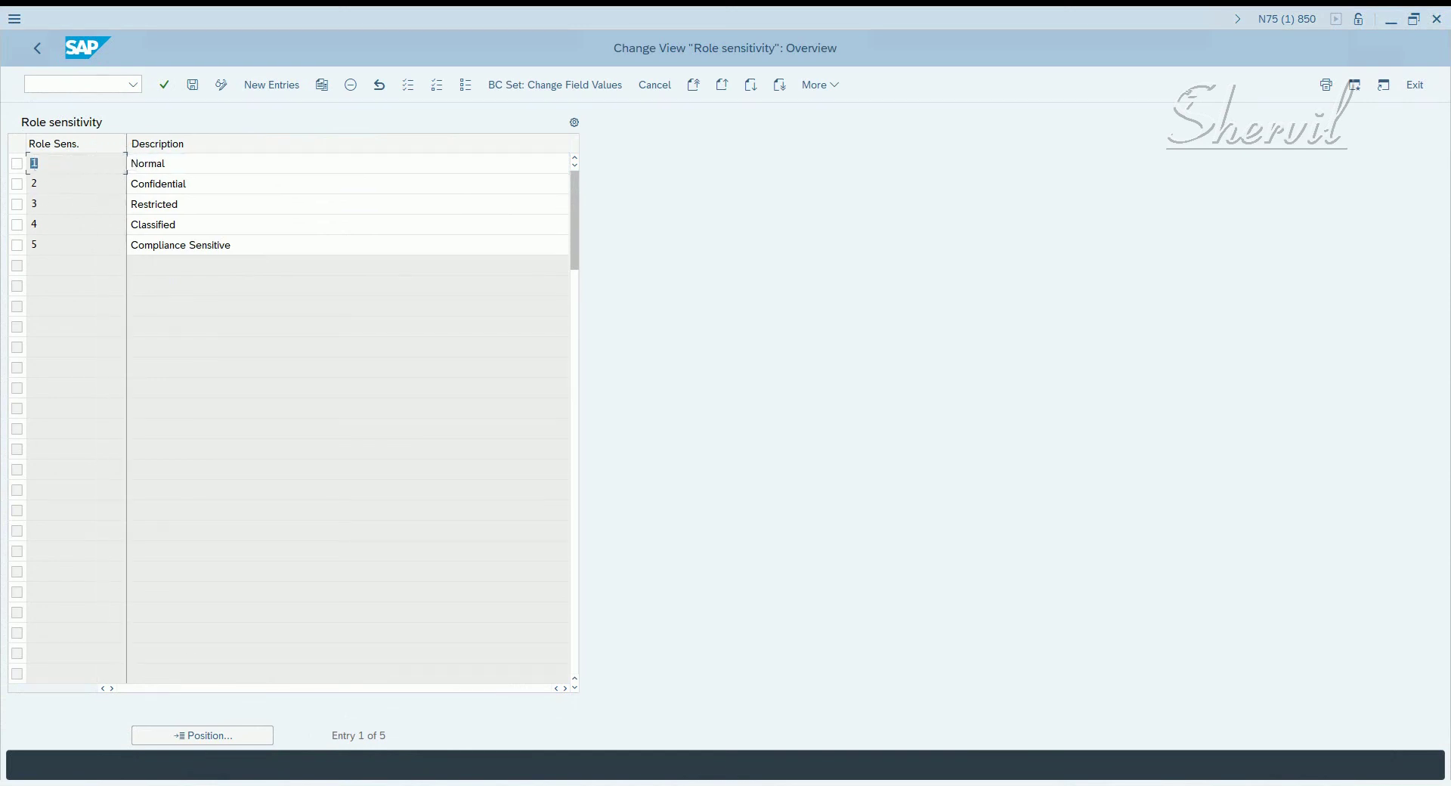
Return to the Excel template and check the Sensitivity values of the master role and its derived roles.
{"action": "left_click", "coordinate": [909, 16]}
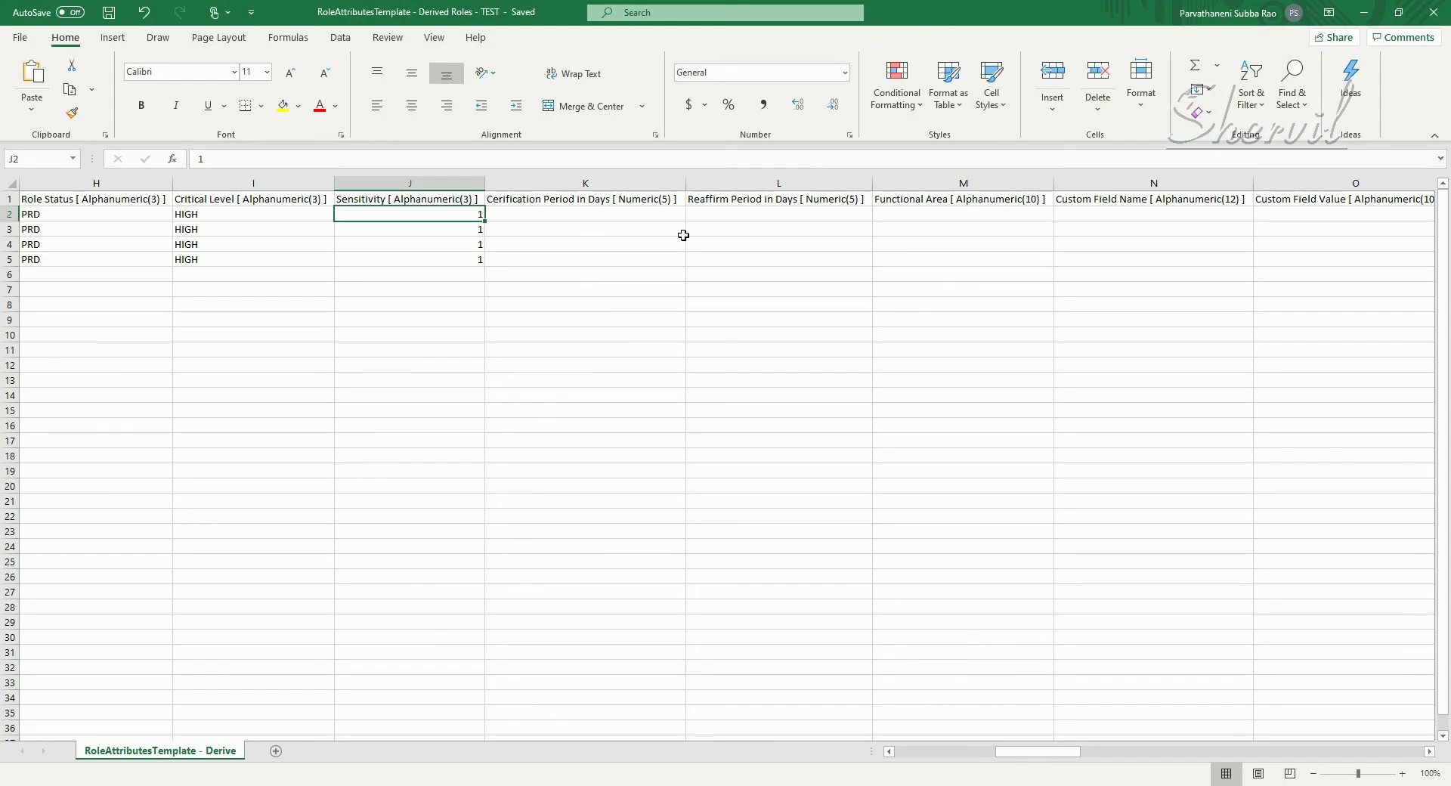
{"action": "left_click", "coordinate": [388, 198]}
{"action": "left_click_drag", "start_coordinate": [398, 216], "coordinate": [399, 260]}
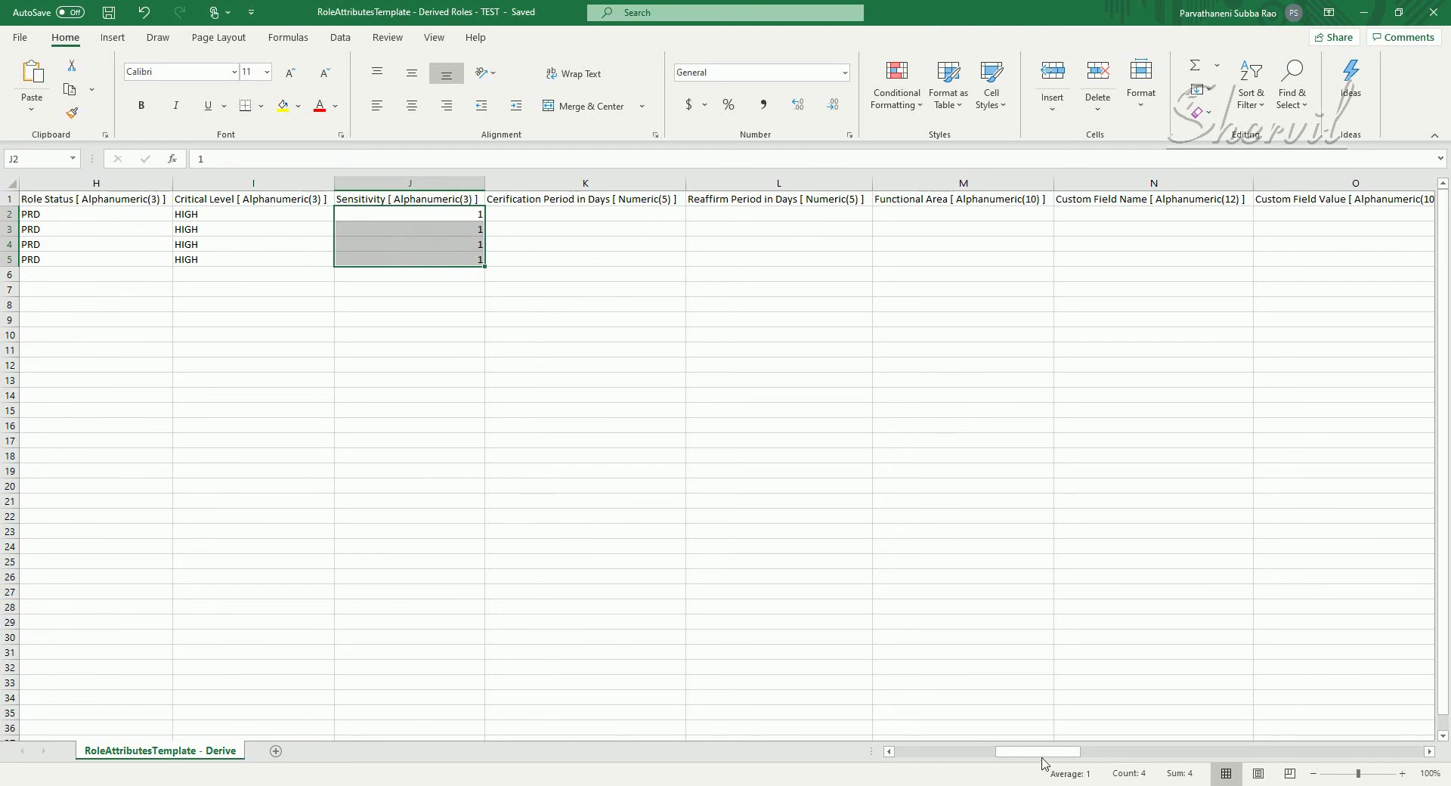
Review the four role names in the template, then locate the mandatory Master Role column for derived roles.
{"action": "left_click_drag", "start_coordinate": [1042, 759], "coordinate": [915, 756]}
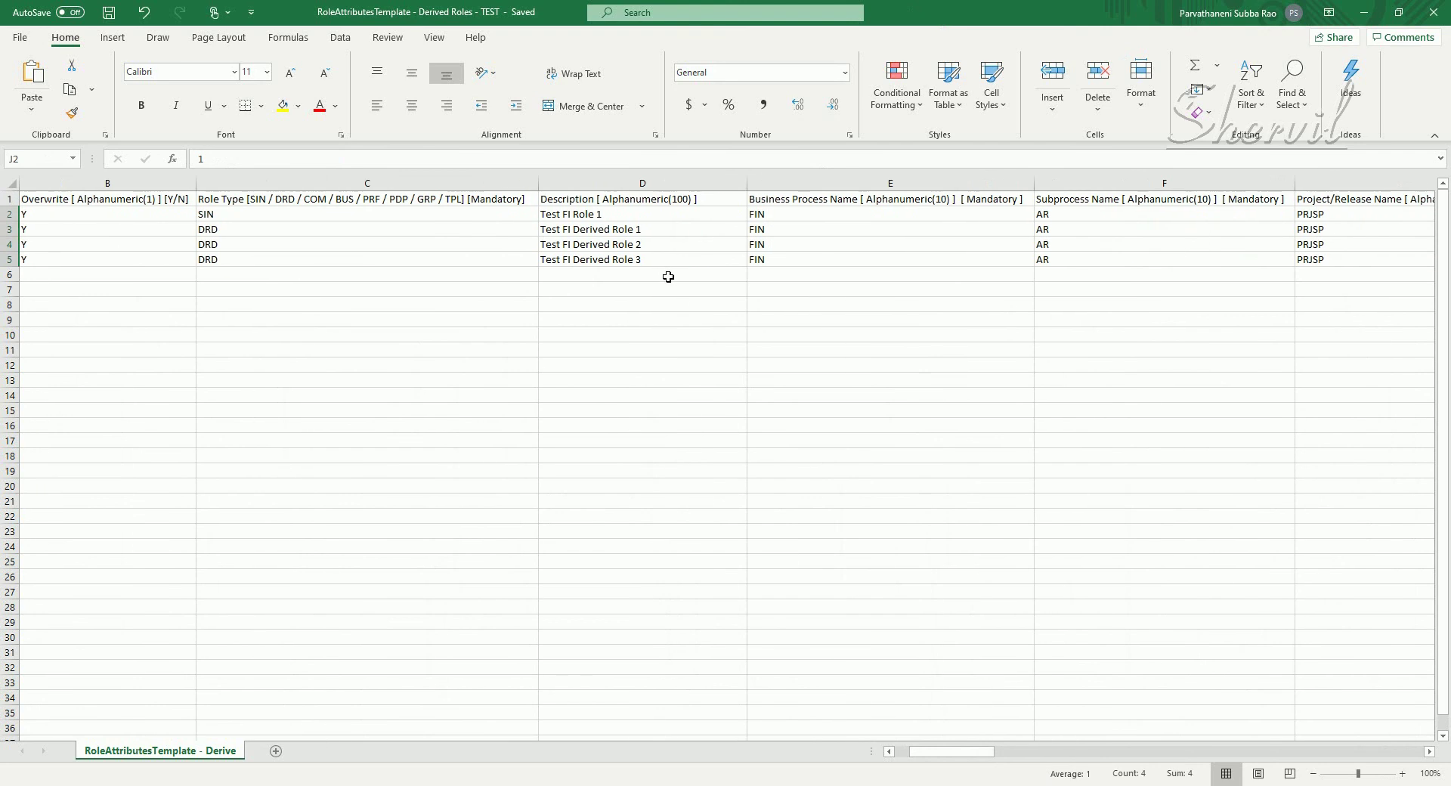
{"action": "left_click", "coordinate": [889, 752]}
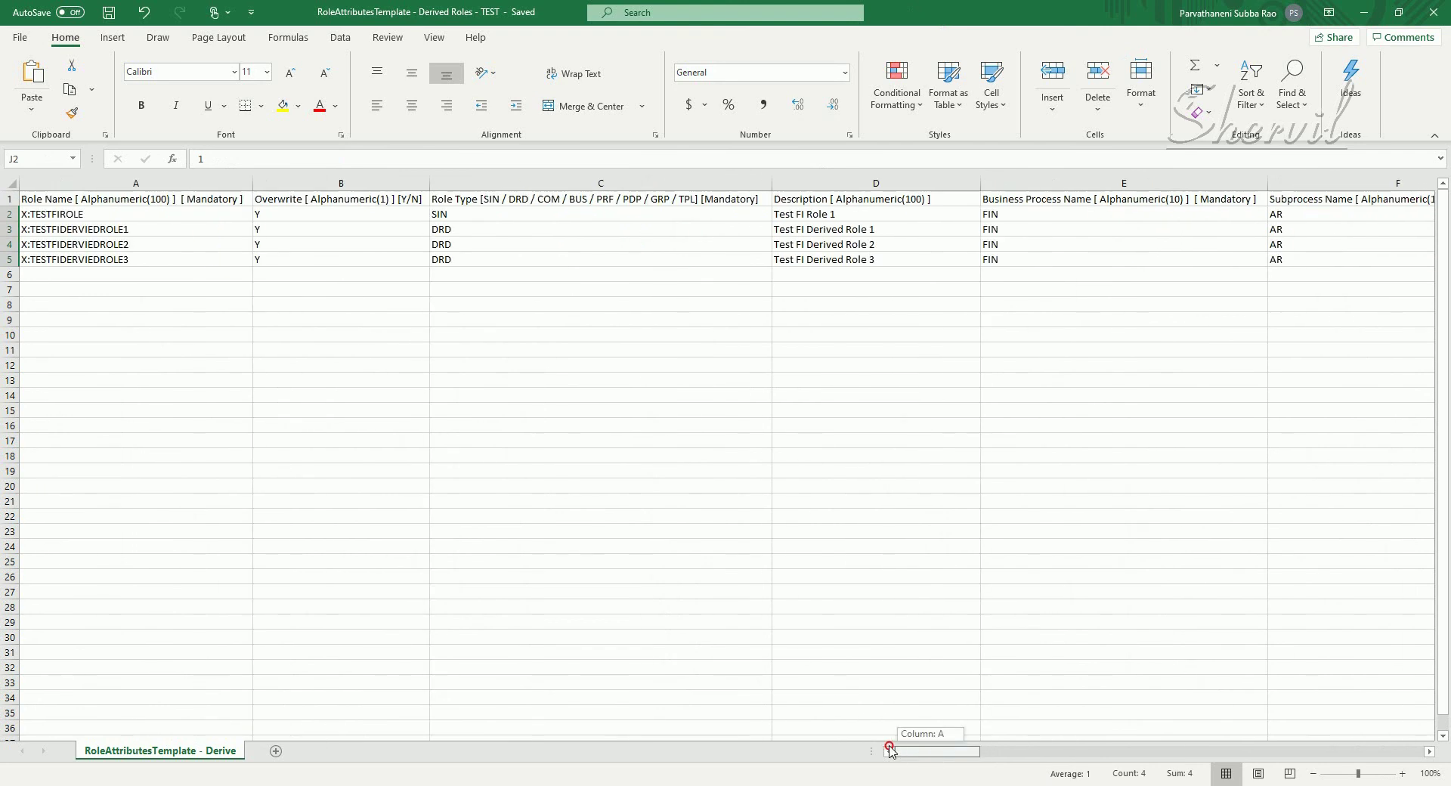
{"action": "left_click_drag", "start_coordinate": [137, 214], "coordinate": [154, 255]}
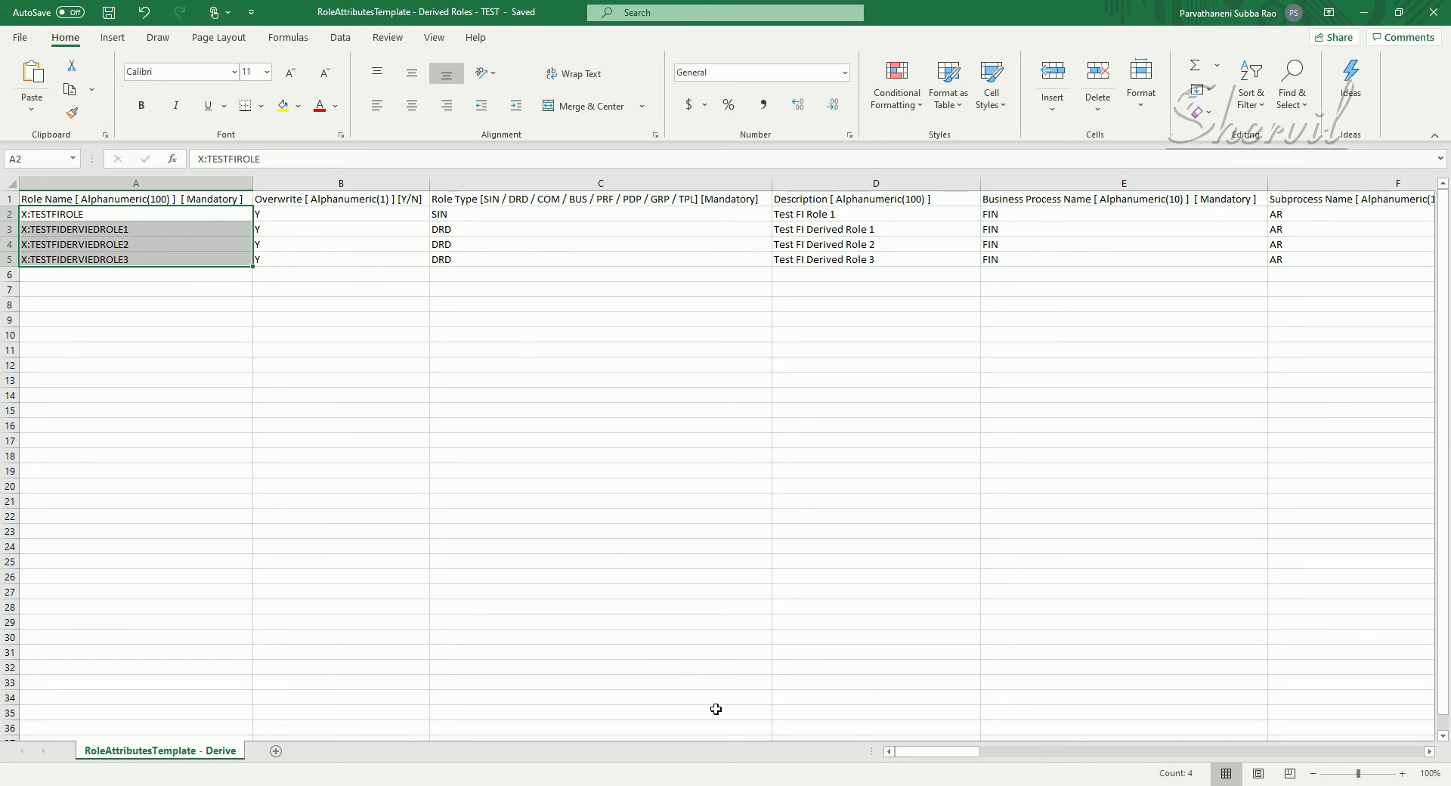
{"action": "left_click", "coordinate": [1079, 754]}
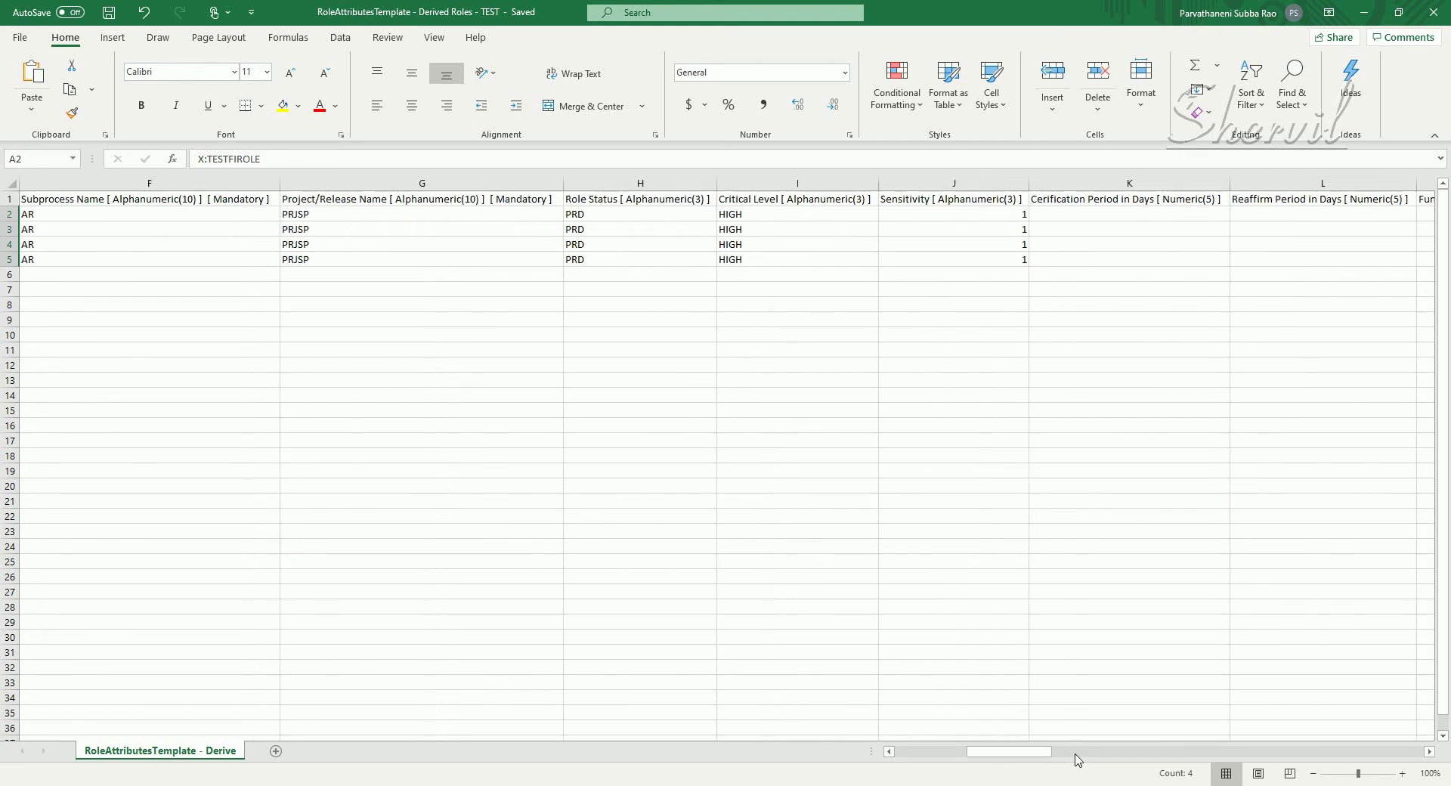
{"action": "left_click_drag", "start_coordinate": [1034, 758], "coordinate": [1205, 755]}
{"action": "left_click", "coordinate": [533, 198]}
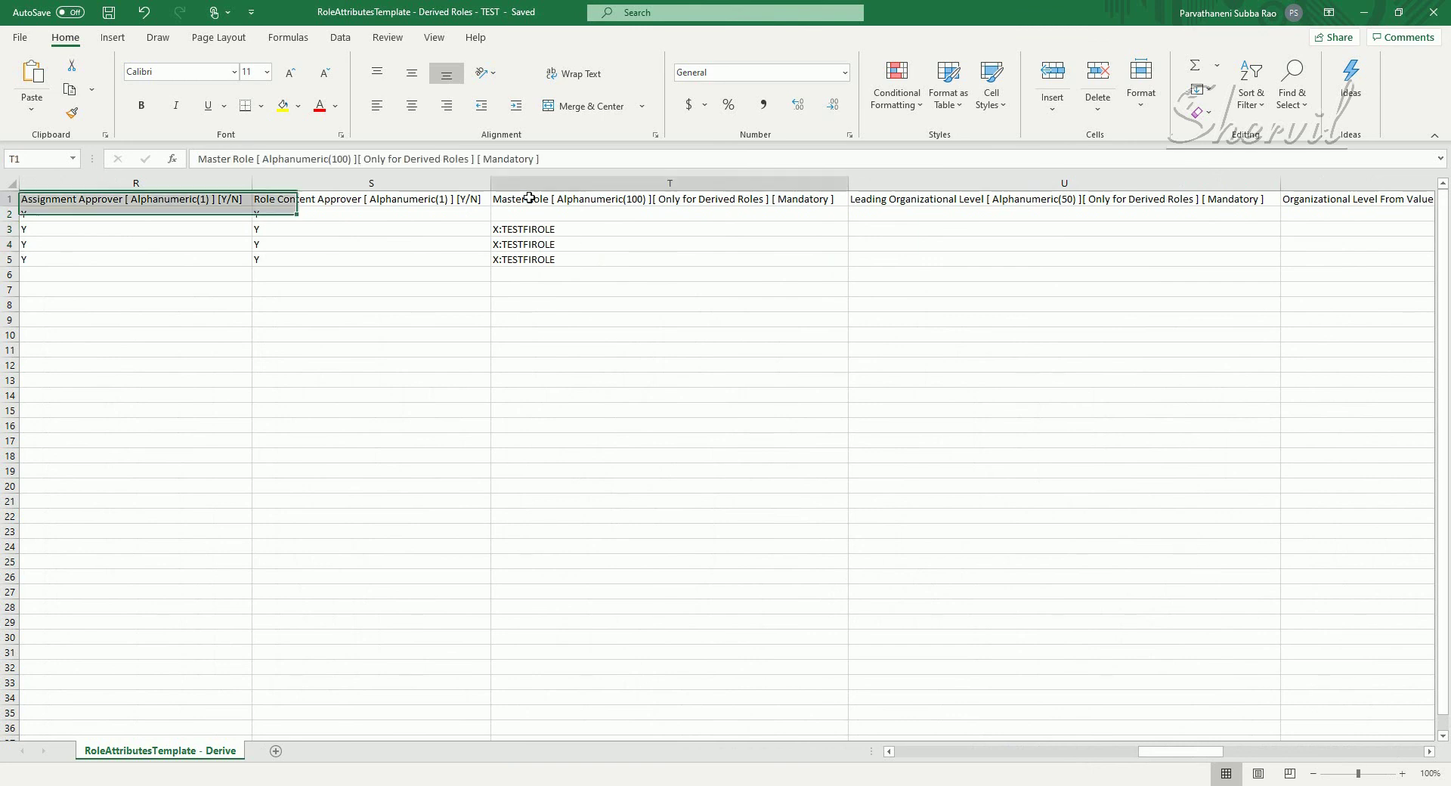
Compare the three derived role names with their corresponding entries in the Master Role column.
{"action": "left_click_drag", "start_coordinate": [1143, 754], "coordinate": [907, 755]}
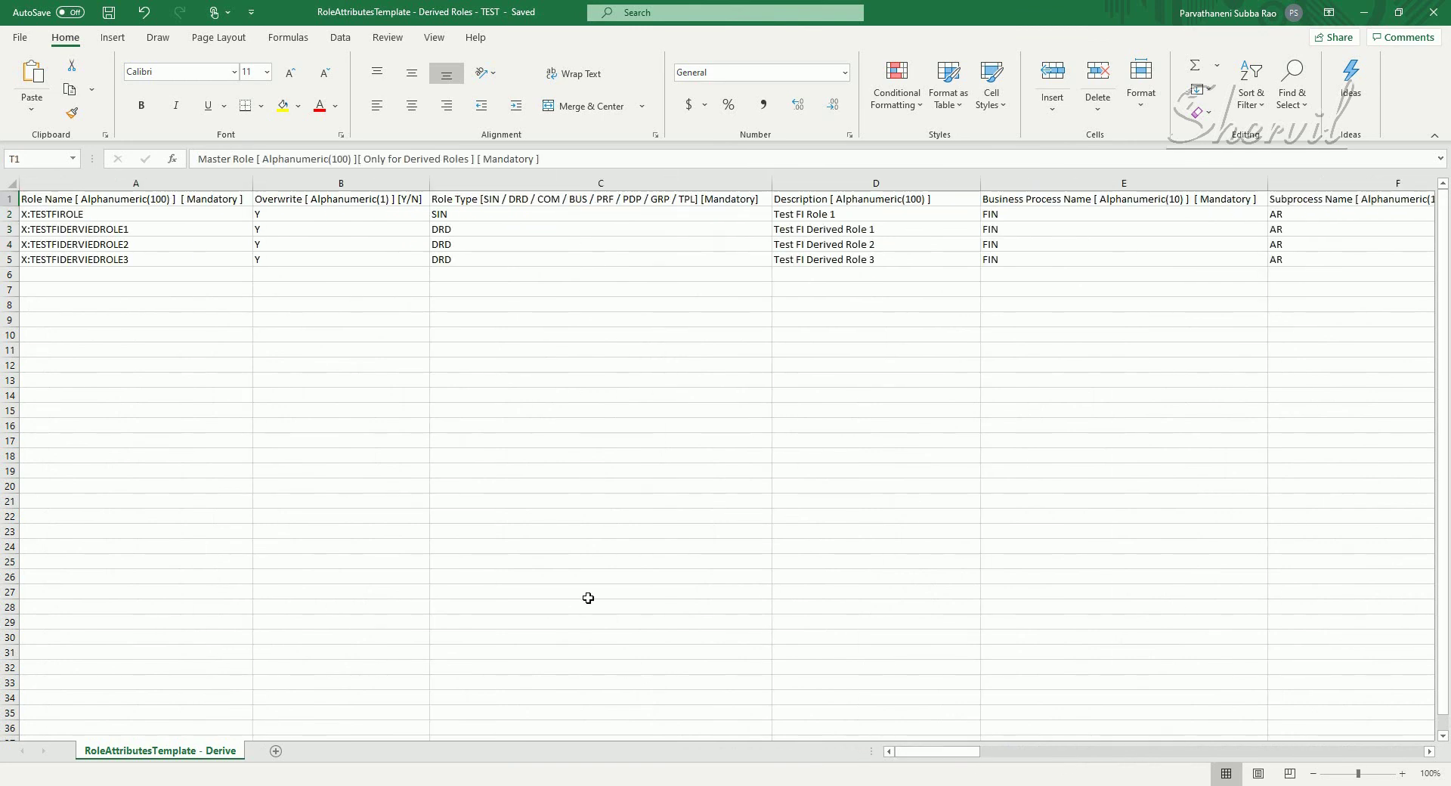
{"action": "left_click_drag", "start_coordinate": [118, 230], "coordinate": [119, 258]}
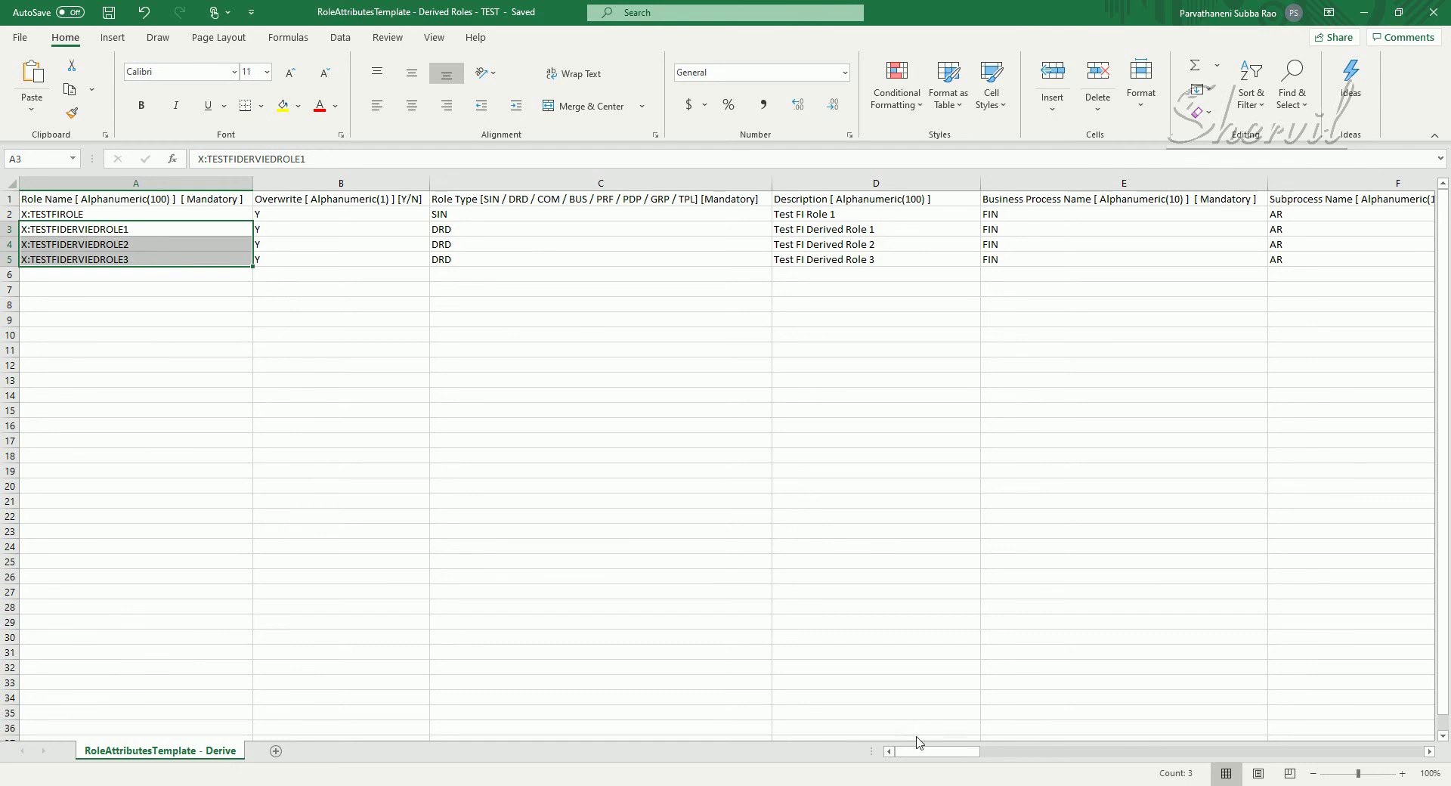
{"action": "mouse_move", "coordinate": [916, 751]}
{"action": "left_mouse_down"}
{"action": "mouse_move", "coordinate": [1202, 774]}
{"action": "mouse_move", "coordinate": [1031, 764]}
{"action": "mouse_move", "coordinate": [1179, 774]}
{"action": "mouse_move", "coordinate": [1161, 779]}
{"action": "left_mouse_up"}
{"action": "left_click", "coordinate": [610, 201]}
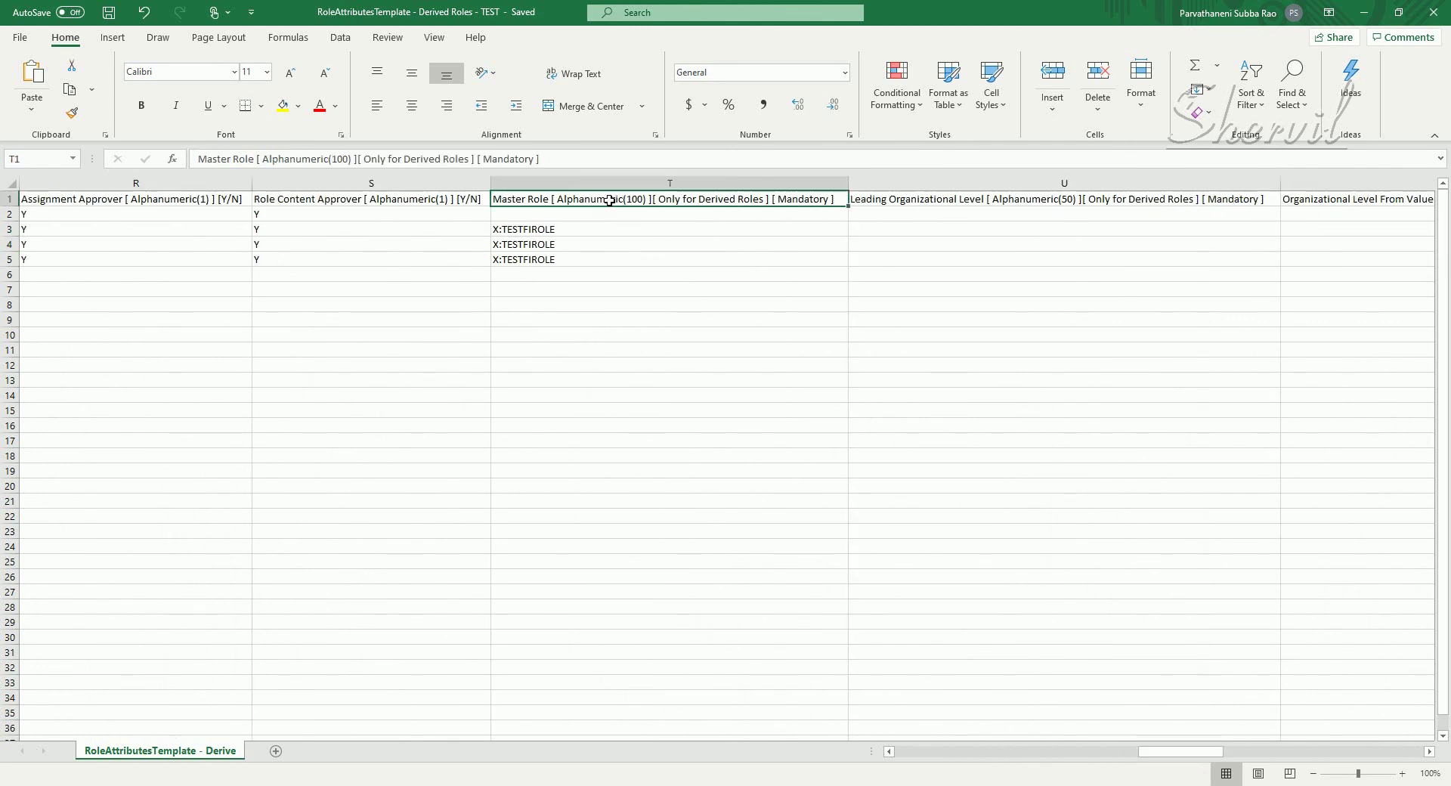
{"action": "left_click_drag", "start_coordinate": [540, 229], "coordinate": [541, 259]}
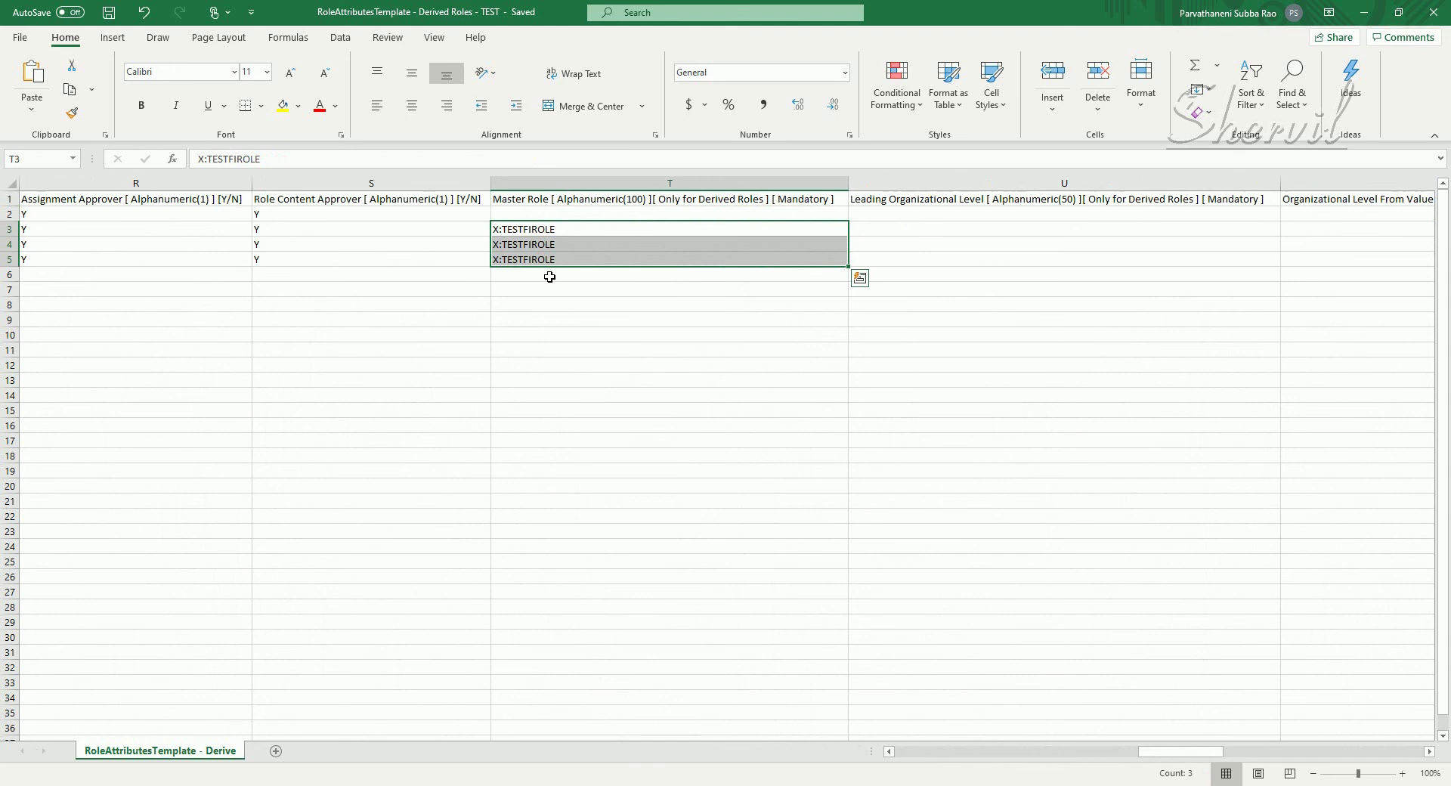